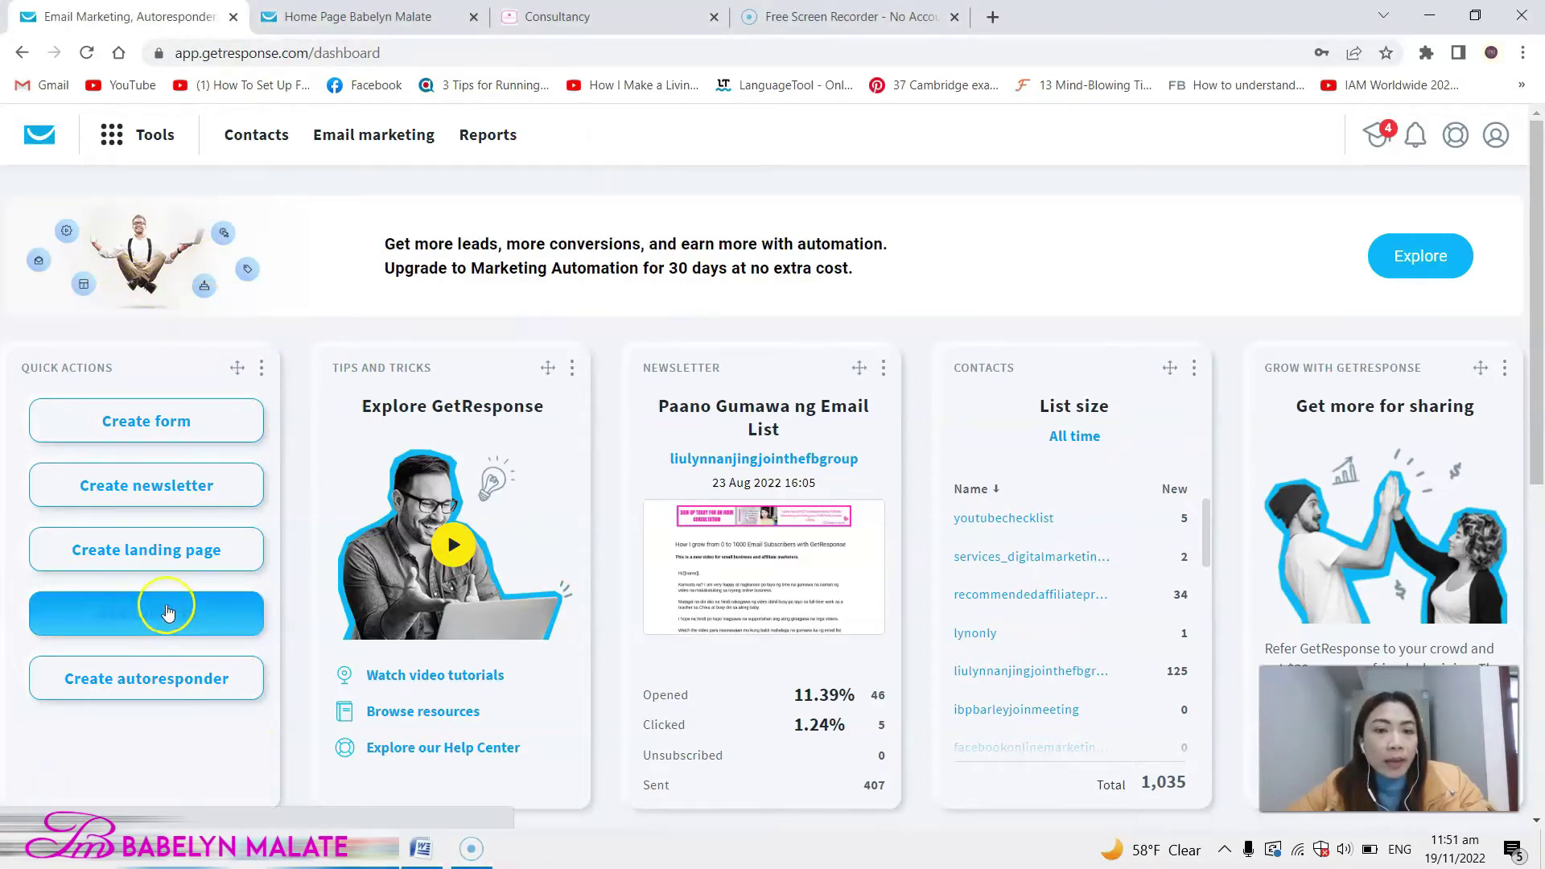
# Step: Create a landing page called 'Sign up form consultation' from the Sell knowledge online sign-up template
pyautogui.click(44, 550)
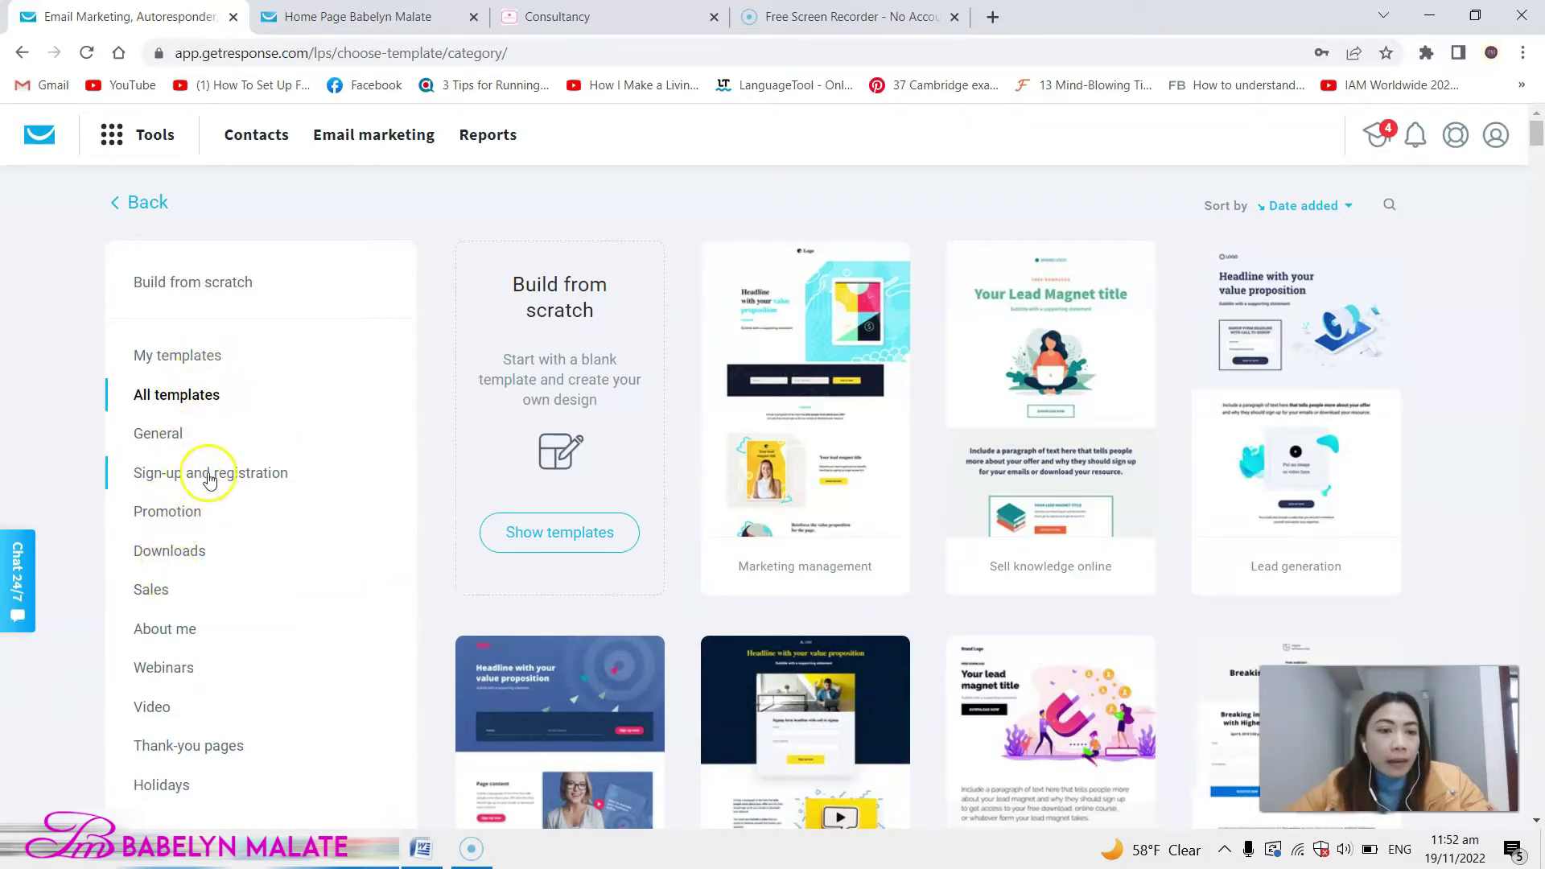
pyautogui.click(257, 478)
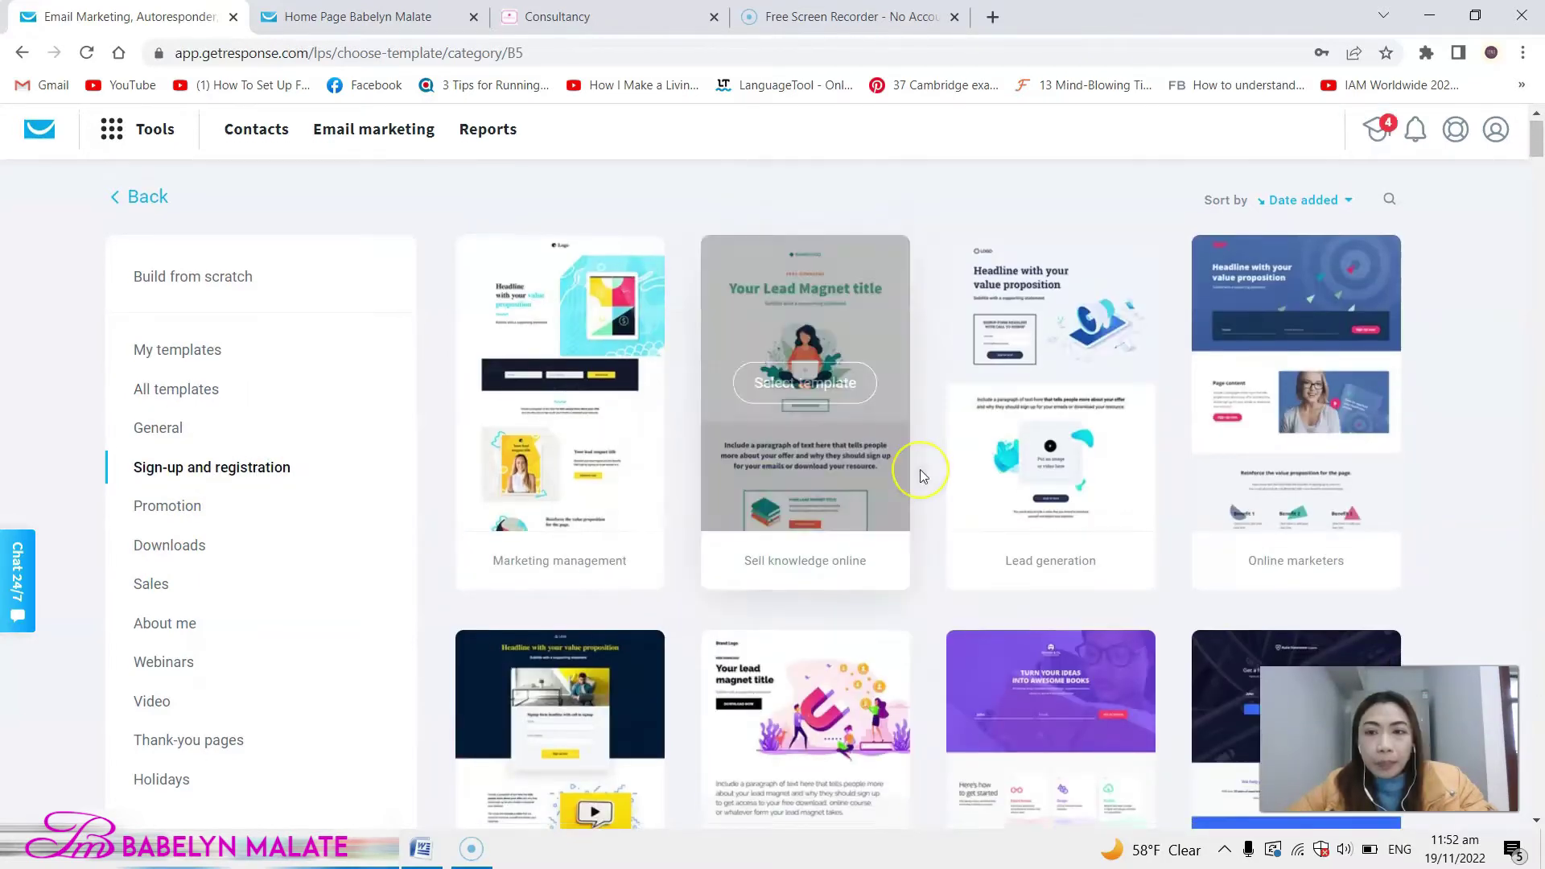
pyautogui.scroll(-3, 920, 470)
pyautogui.scroll(-7, 920, 470)
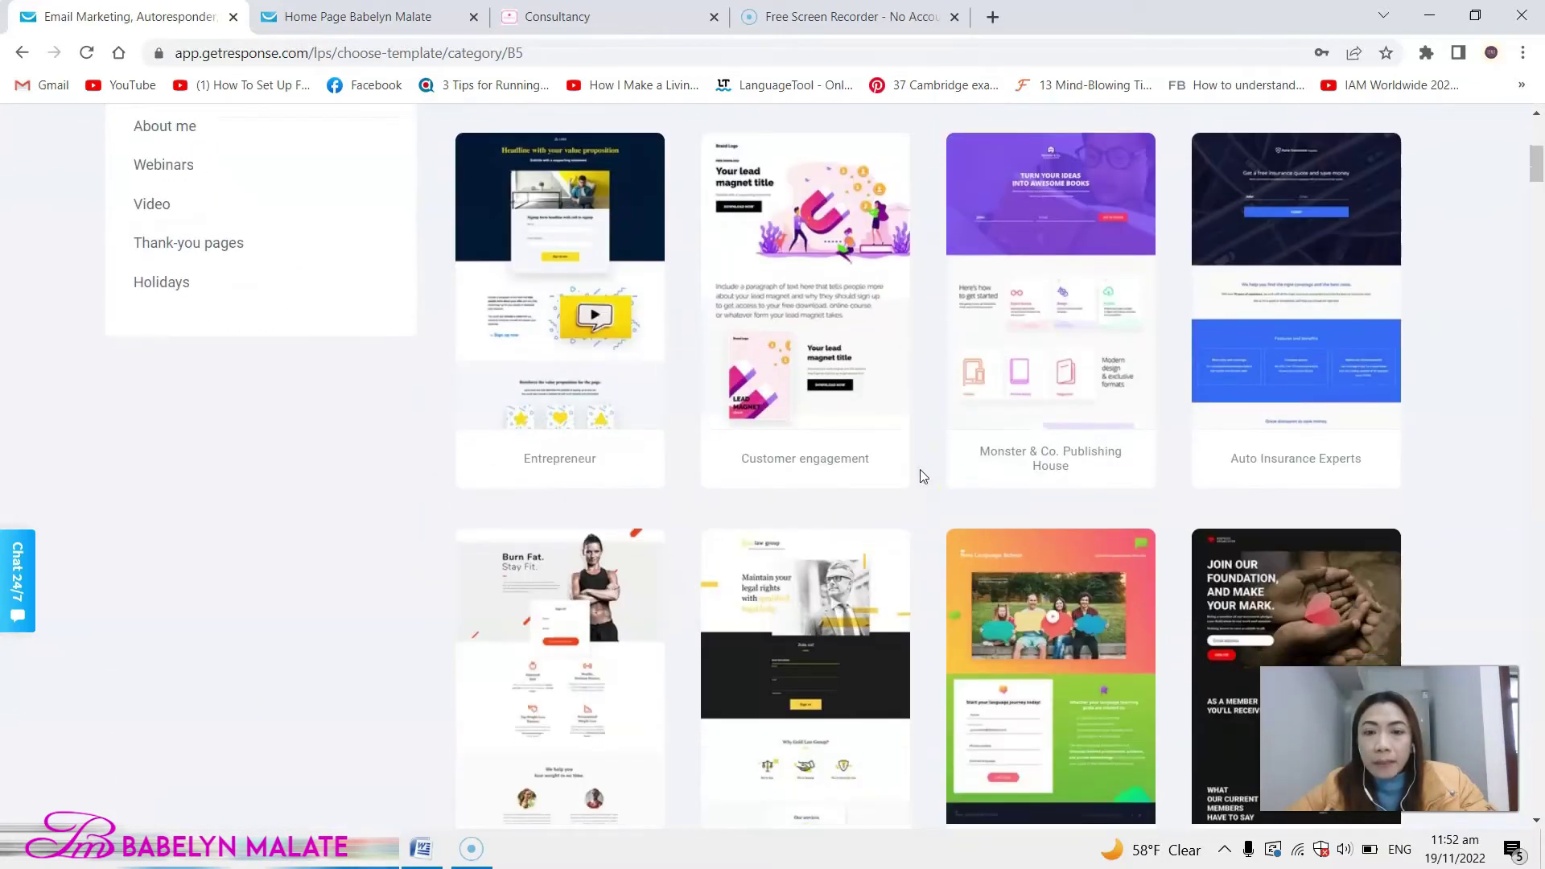
pyautogui.scroll(9, 920, 470)
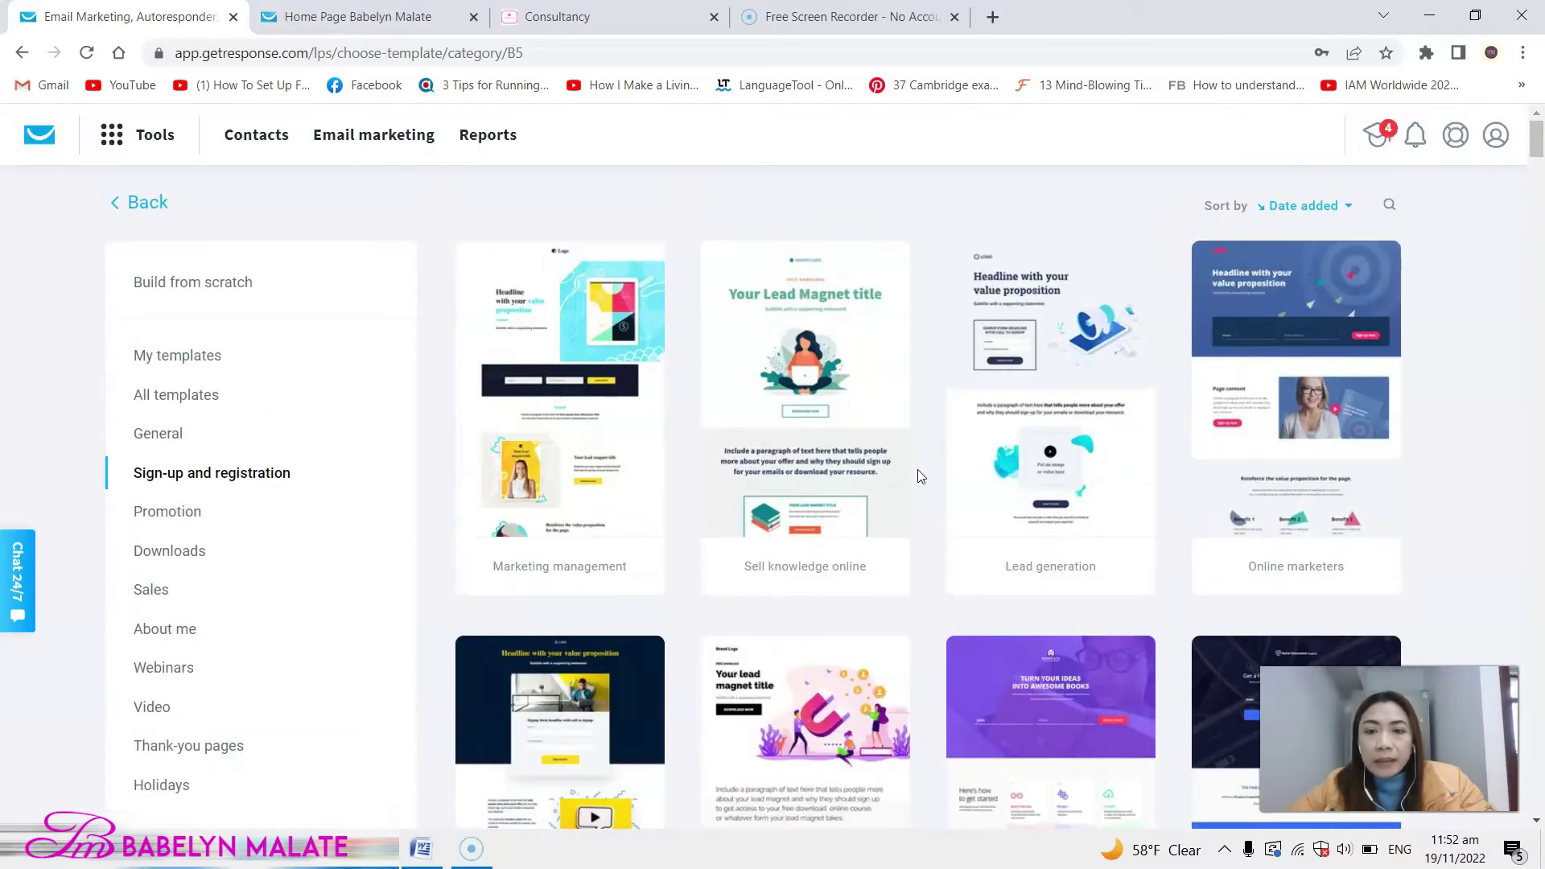
pyautogui.moveTo(853, 355)
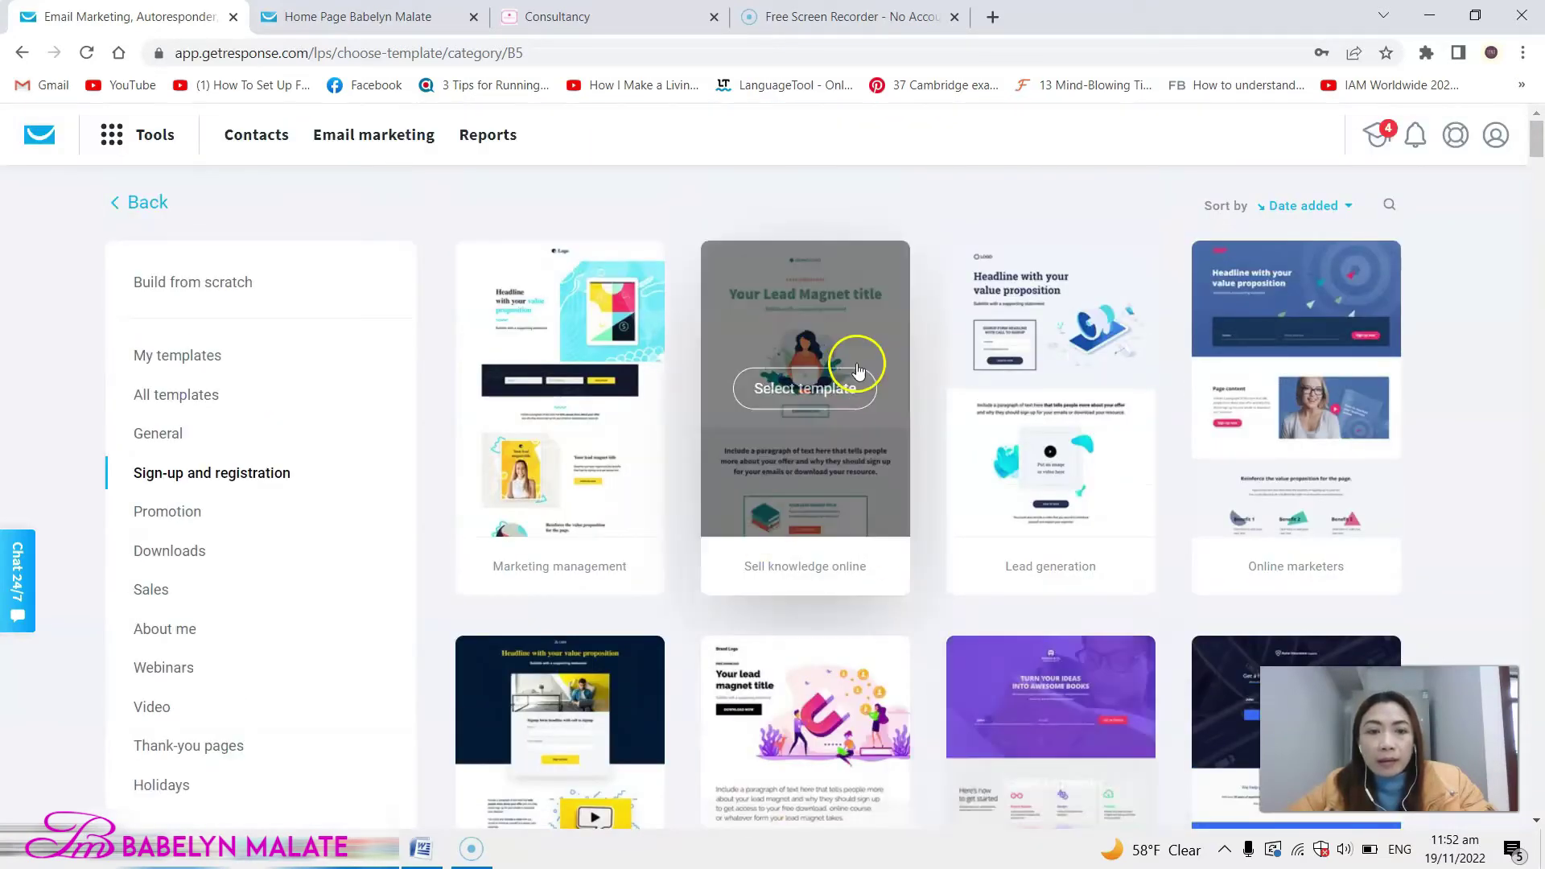
pyautogui.click(805, 388)
pyautogui.write('Sign up fo')
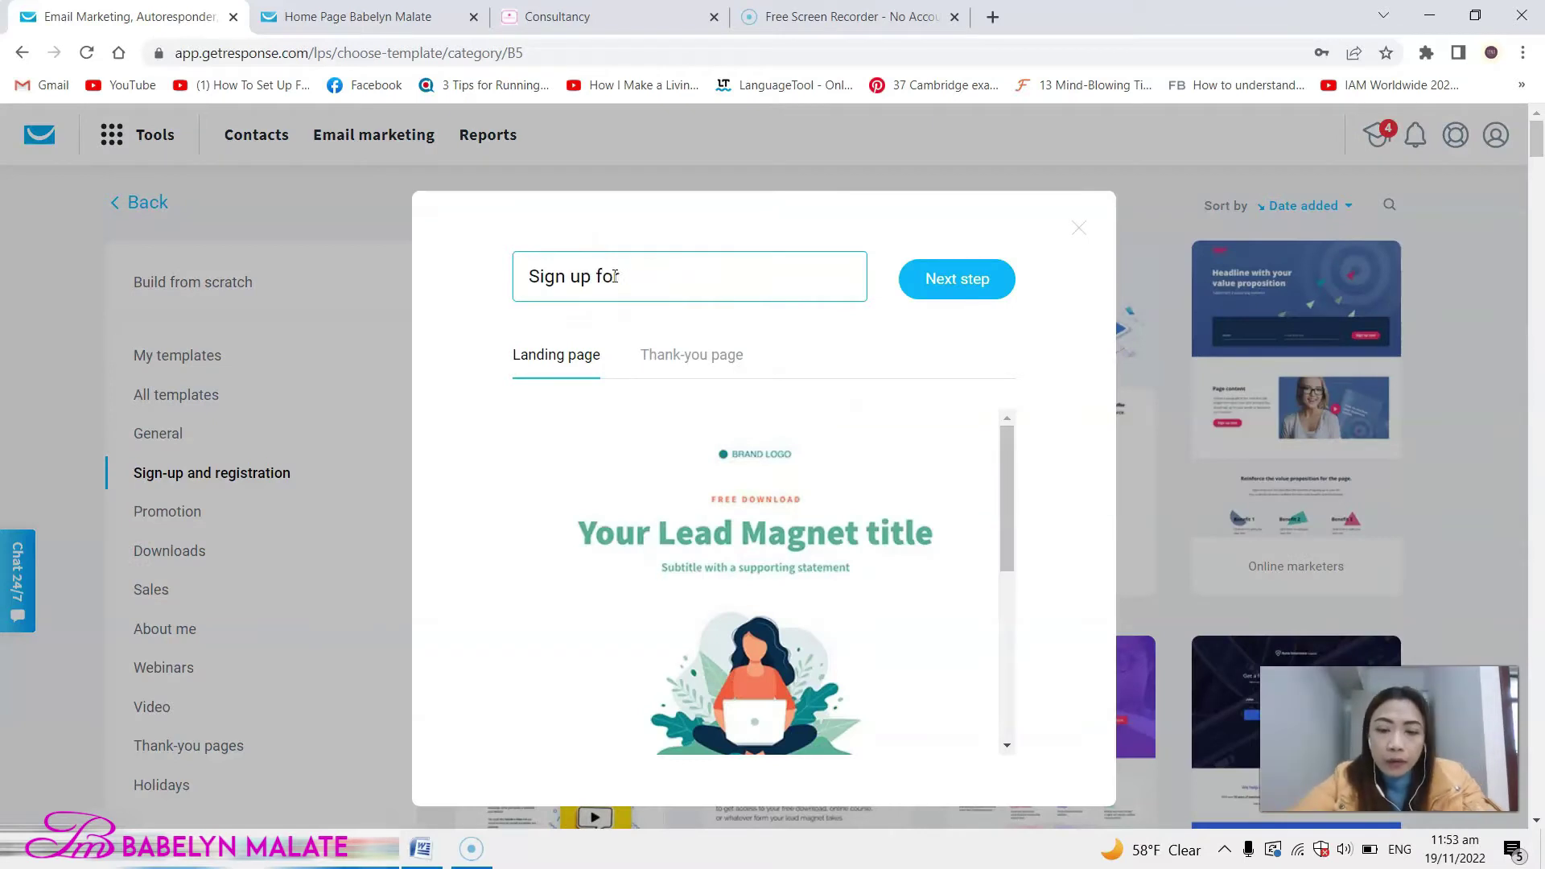
pyautogui.write('rm consultation')
pyautogui.click(968, 279)
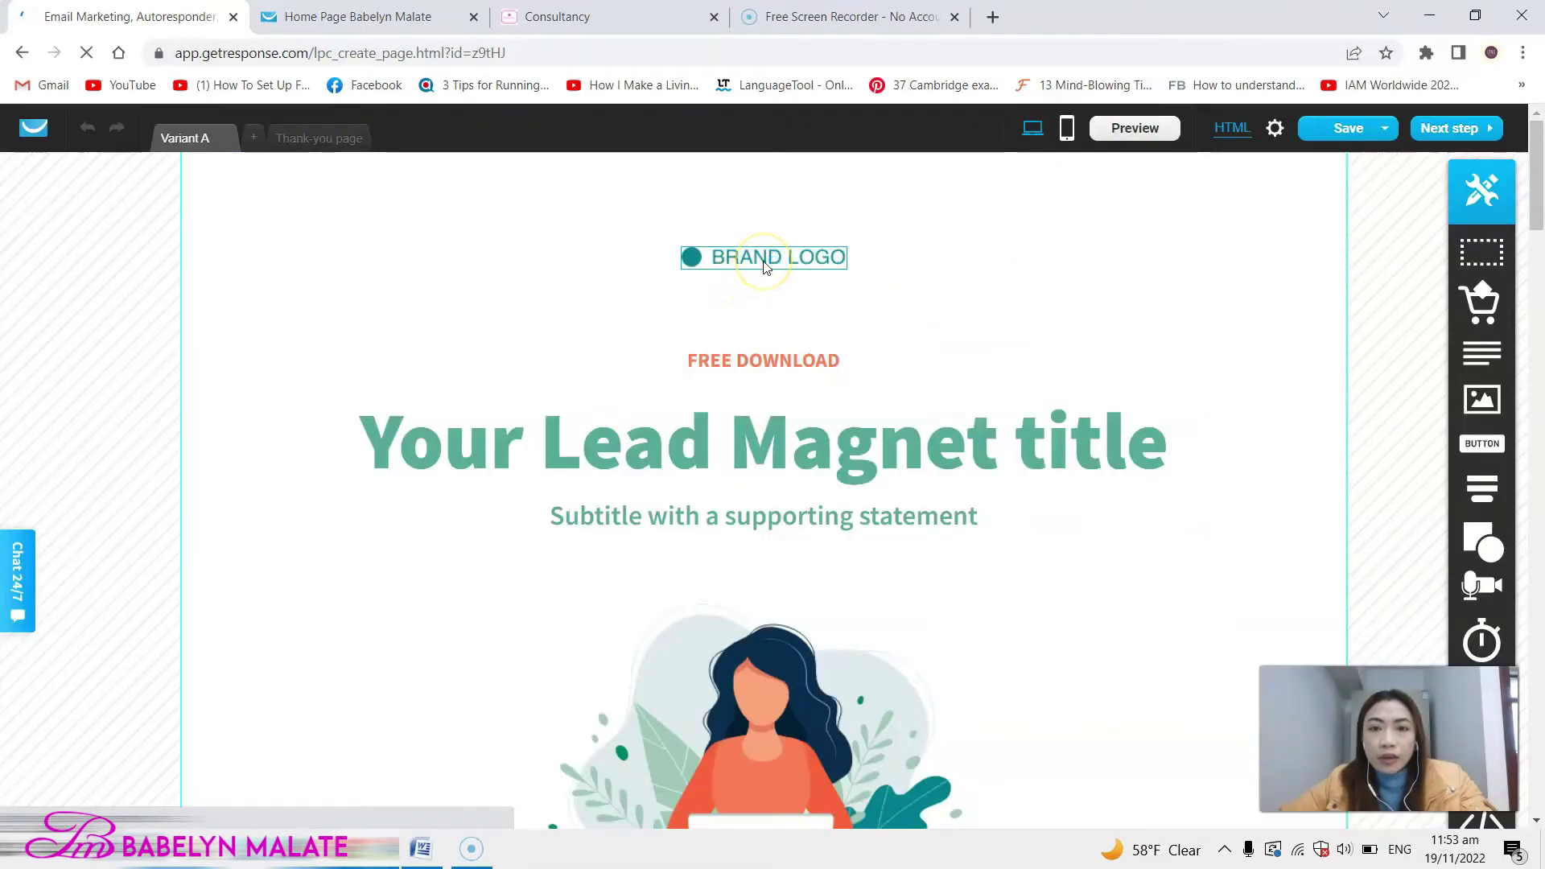
# Step: Swap the BRAND LOGO placeholder for the TreeHerbz-removebg logo and resize it to fit
pyautogui.click(765, 266)
pyautogui.click(789, 274)
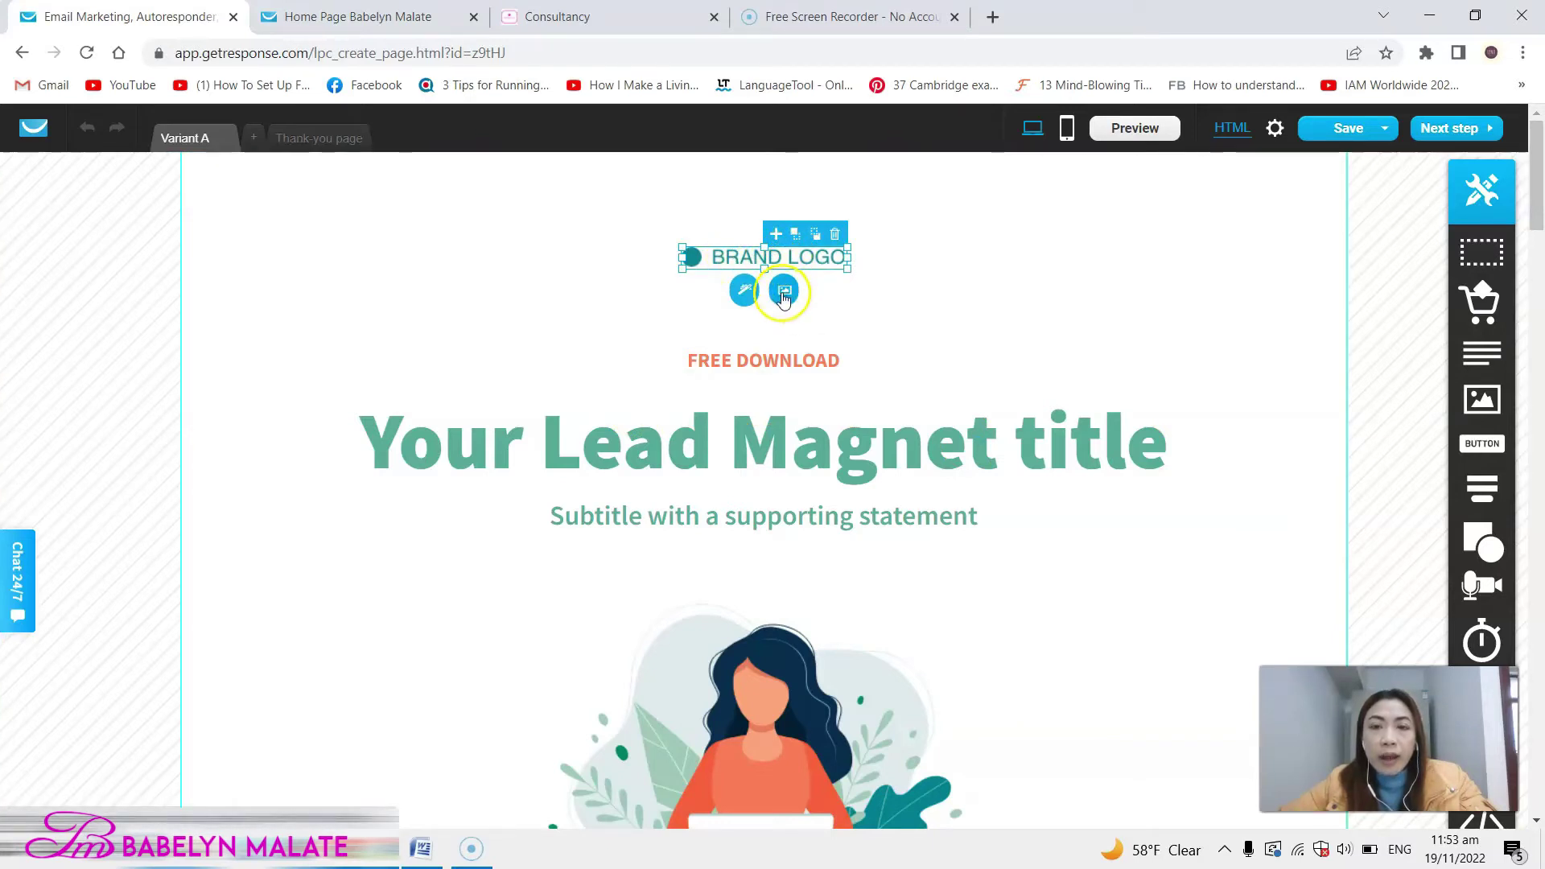
pyautogui.click(785, 293)
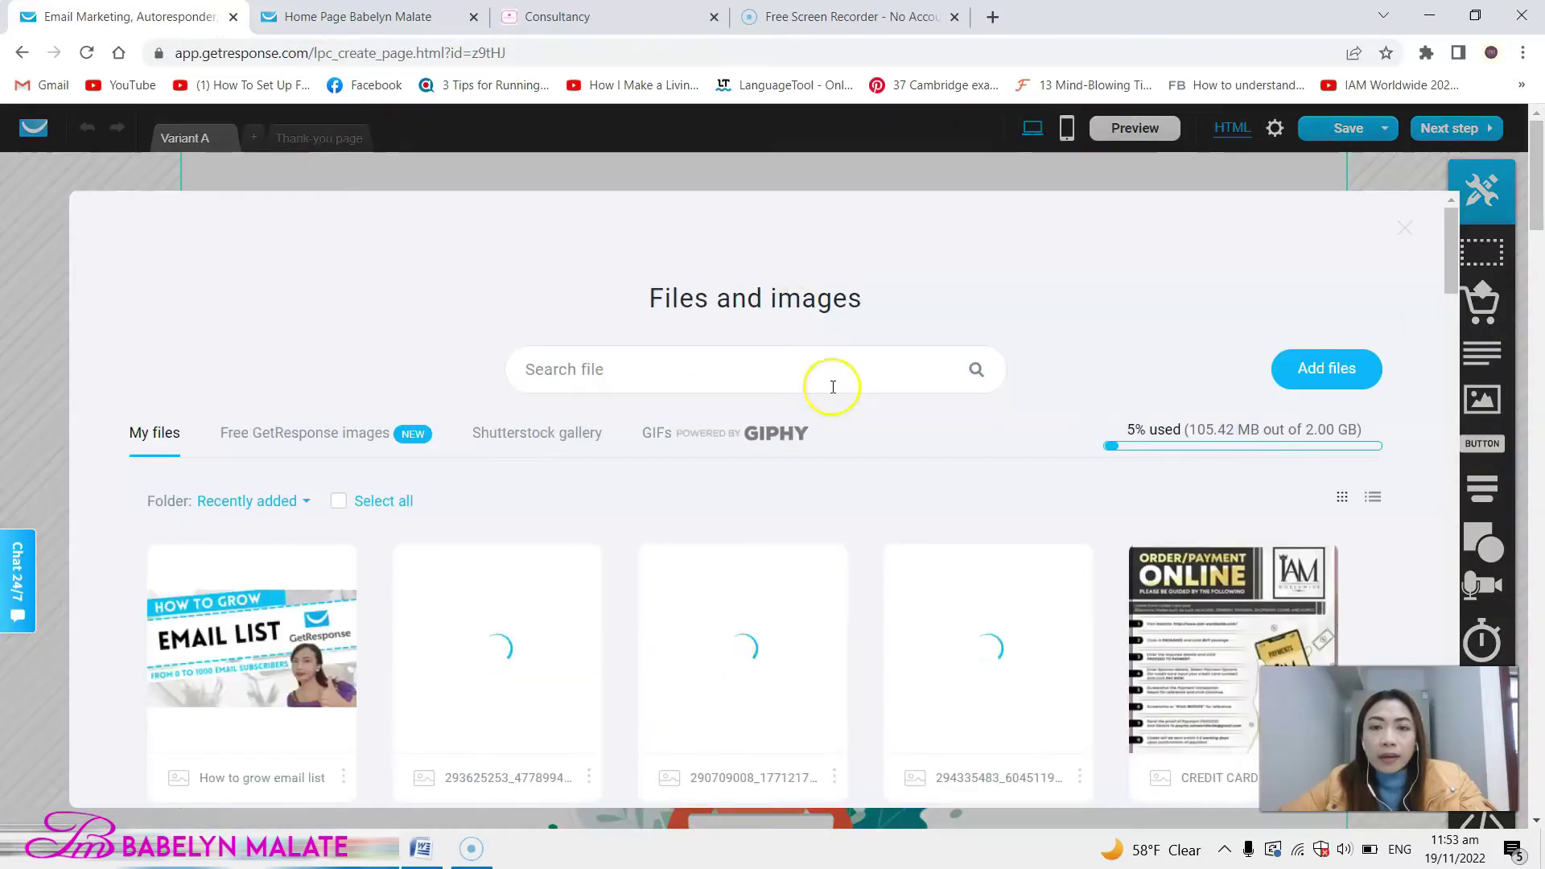
pyautogui.scroll(-6, 990, 397)
pyautogui.scroll(-20, 986, 405)
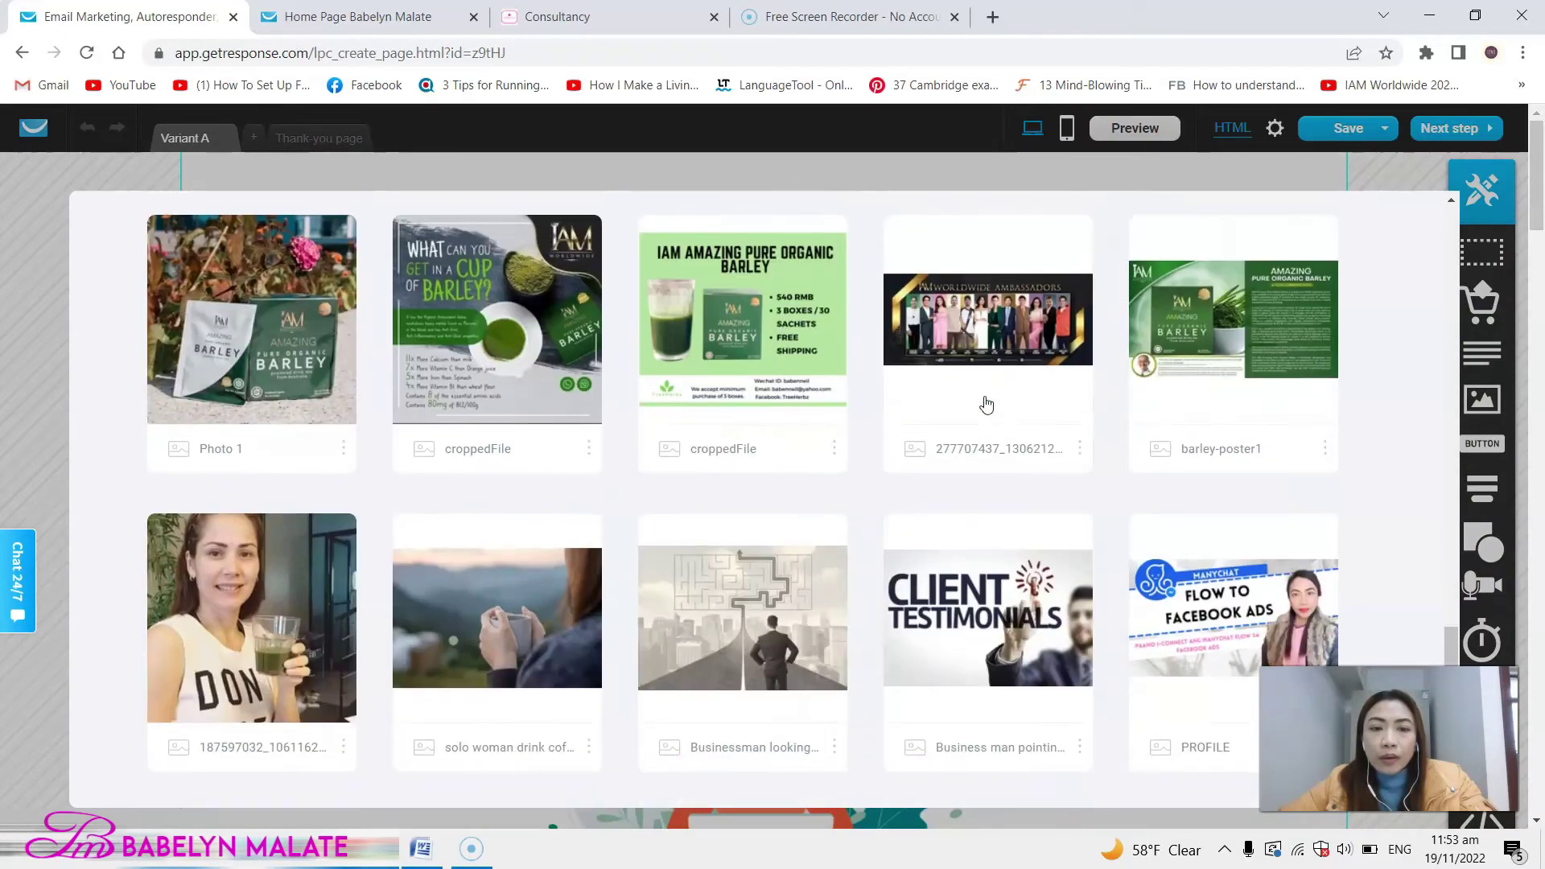
pyautogui.scroll(-8, 773, 414)
pyautogui.moveTo(804, 352)
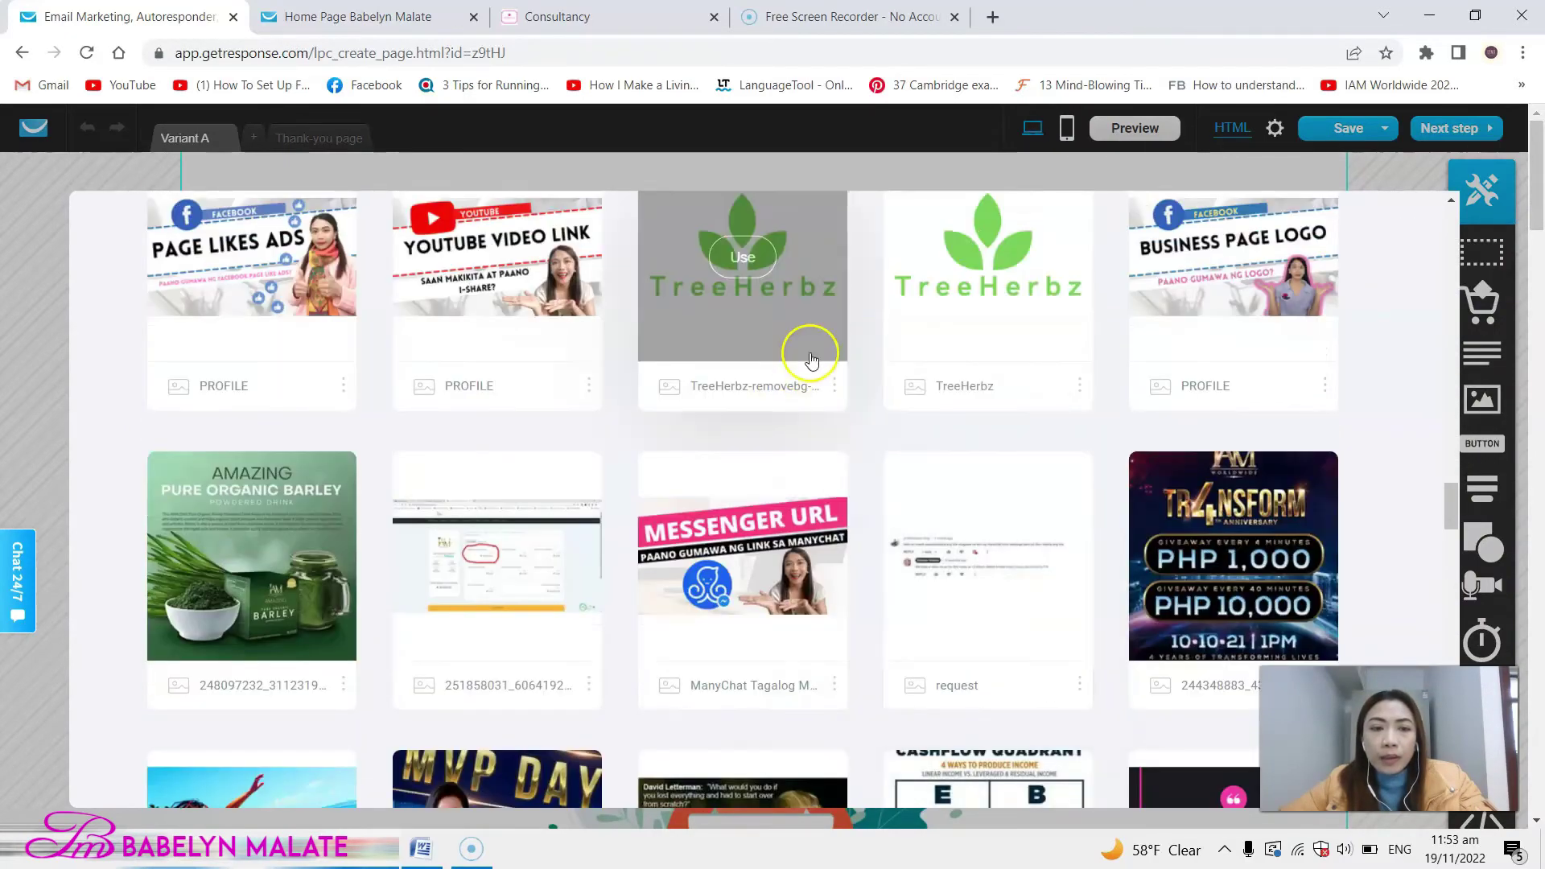
pyautogui.scroll(2, 734, 438)
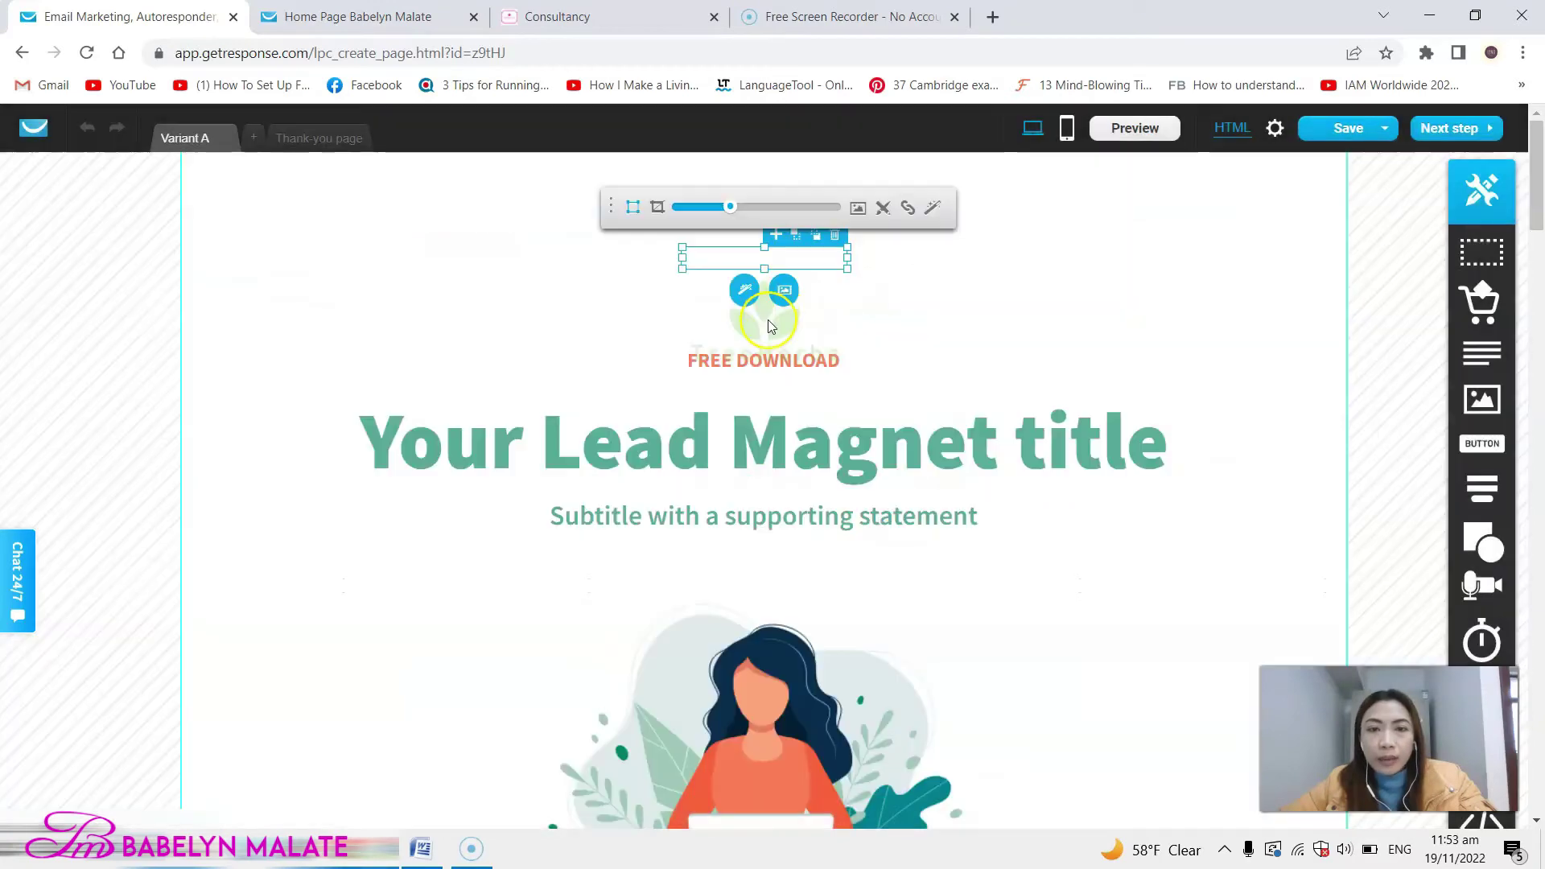
pyautogui.moveTo(749, 221); pyautogui.dragTo(708, 211)
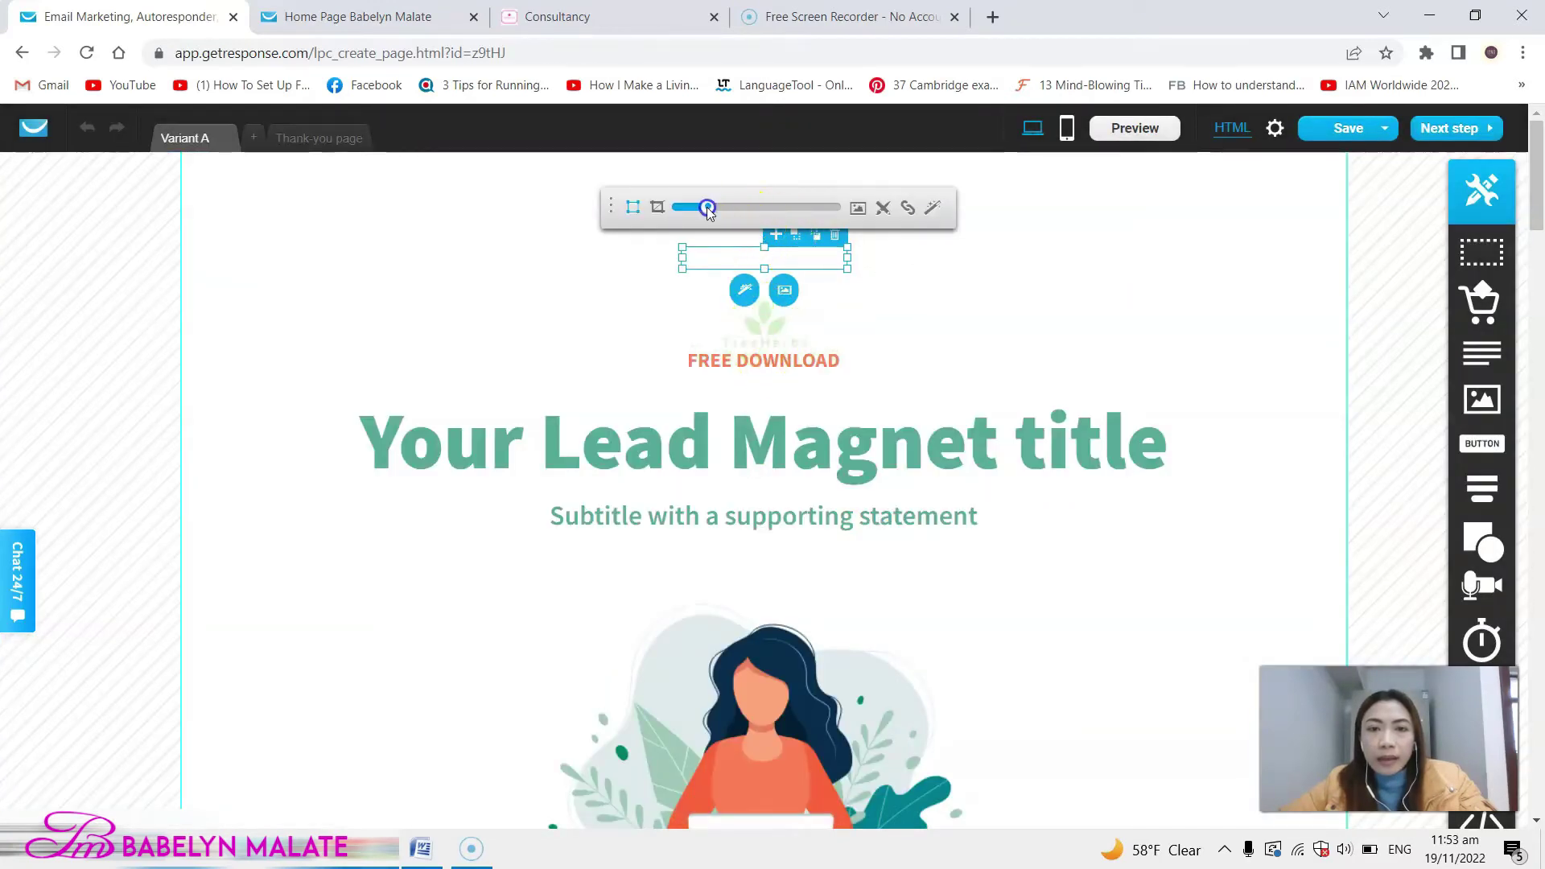
pyautogui.moveTo(765, 269); pyautogui.dragTo(724, 211)
# Step: Change the page headline text to 'Consultation'
pyautogui.click(1157, 334)
pyautogui.click(616, 360)
pyautogui.click(445, 396)
pyautogui.hotkey('ctrl', 'a')
pyautogui.write('Consultation')
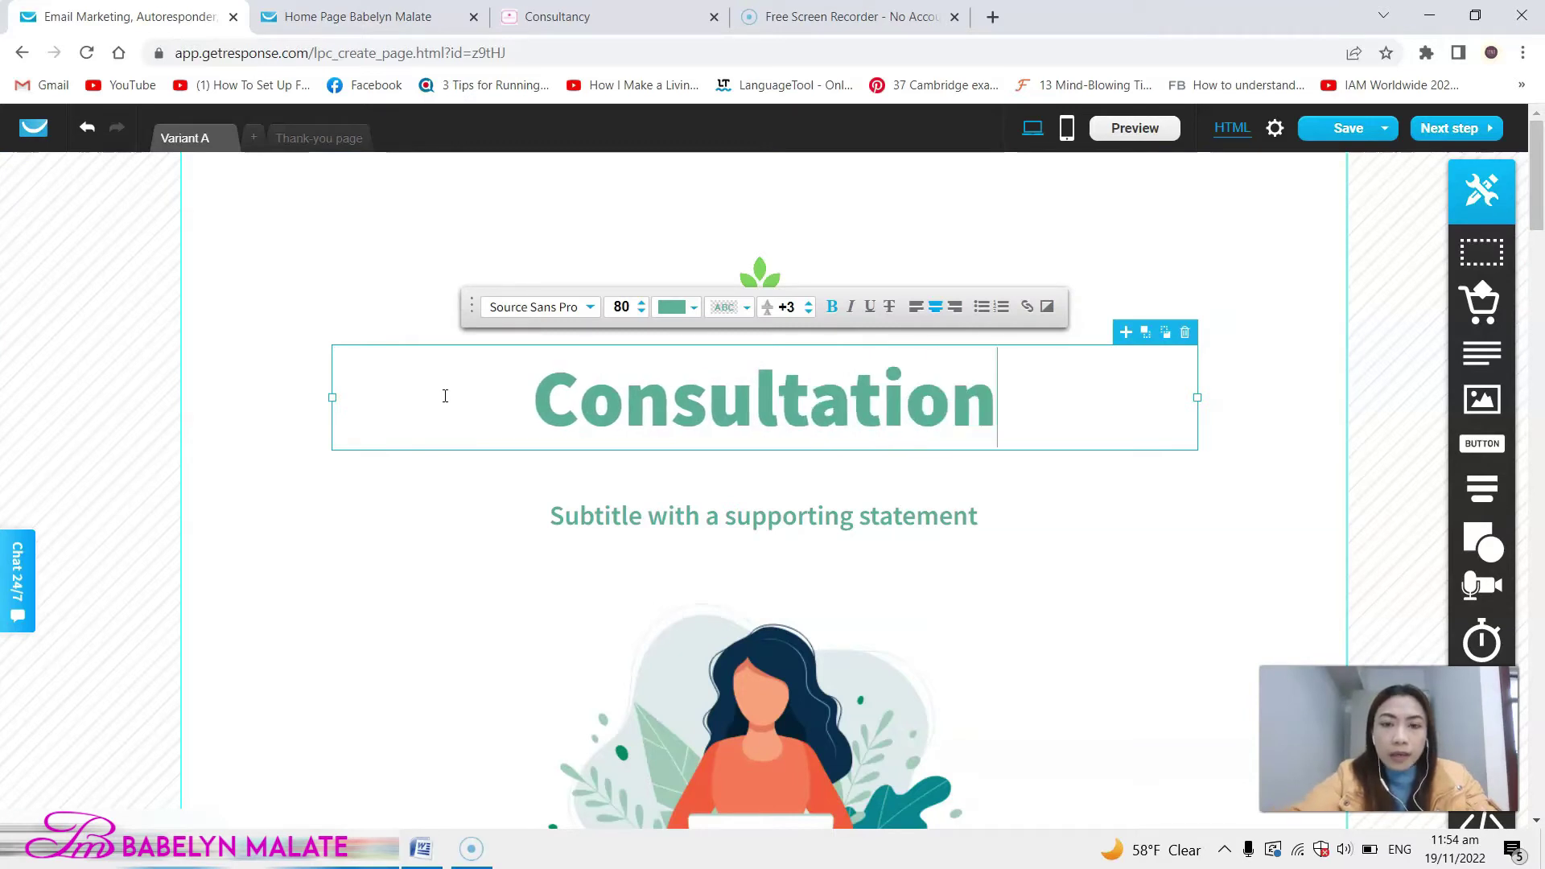
pyautogui.click(728, 471)
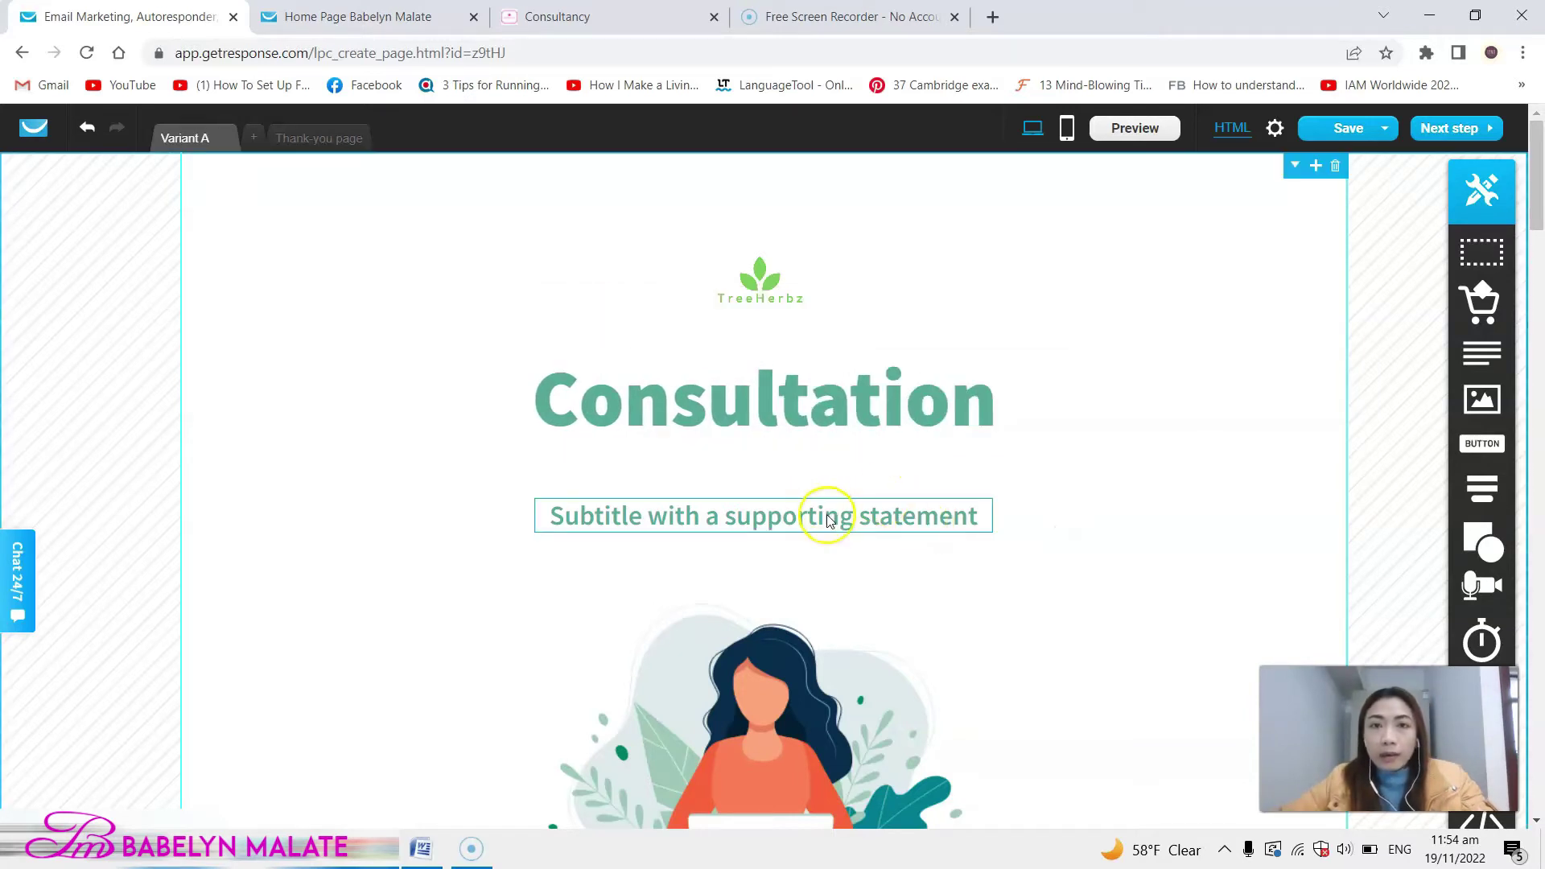
# Step: Copy the sign-up paragraph from the Consultancy page into the subtitle
pyautogui.scroll(-1, 862, 493)
pyautogui.click(624, 20)
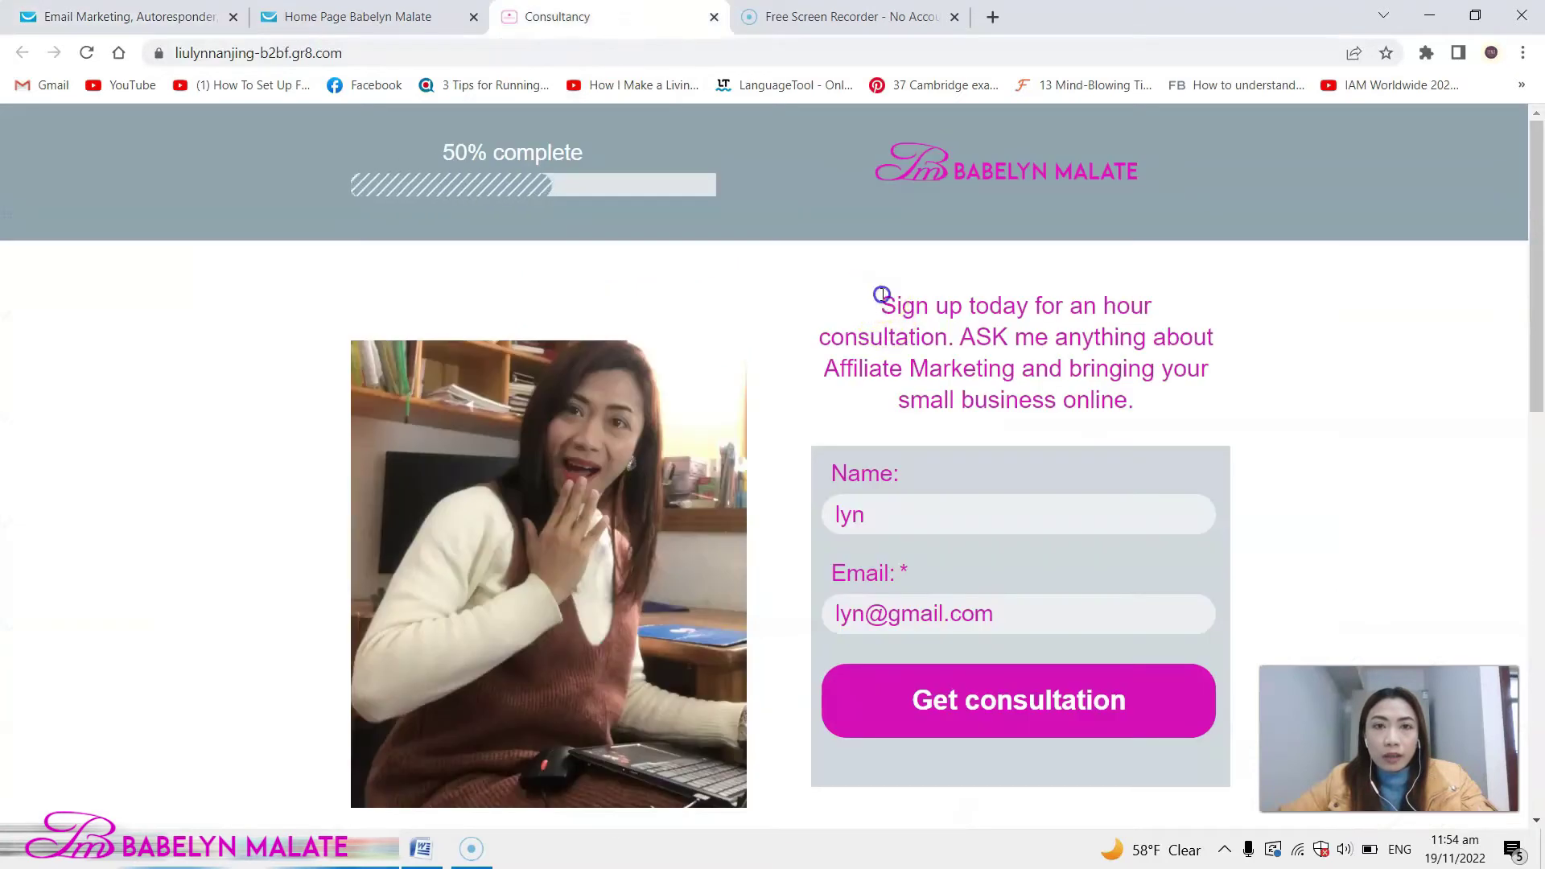
pyautogui.moveTo(880, 299); pyautogui.dragTo(1156, 404)
pyautogui.hotkey('ctrl', '1')
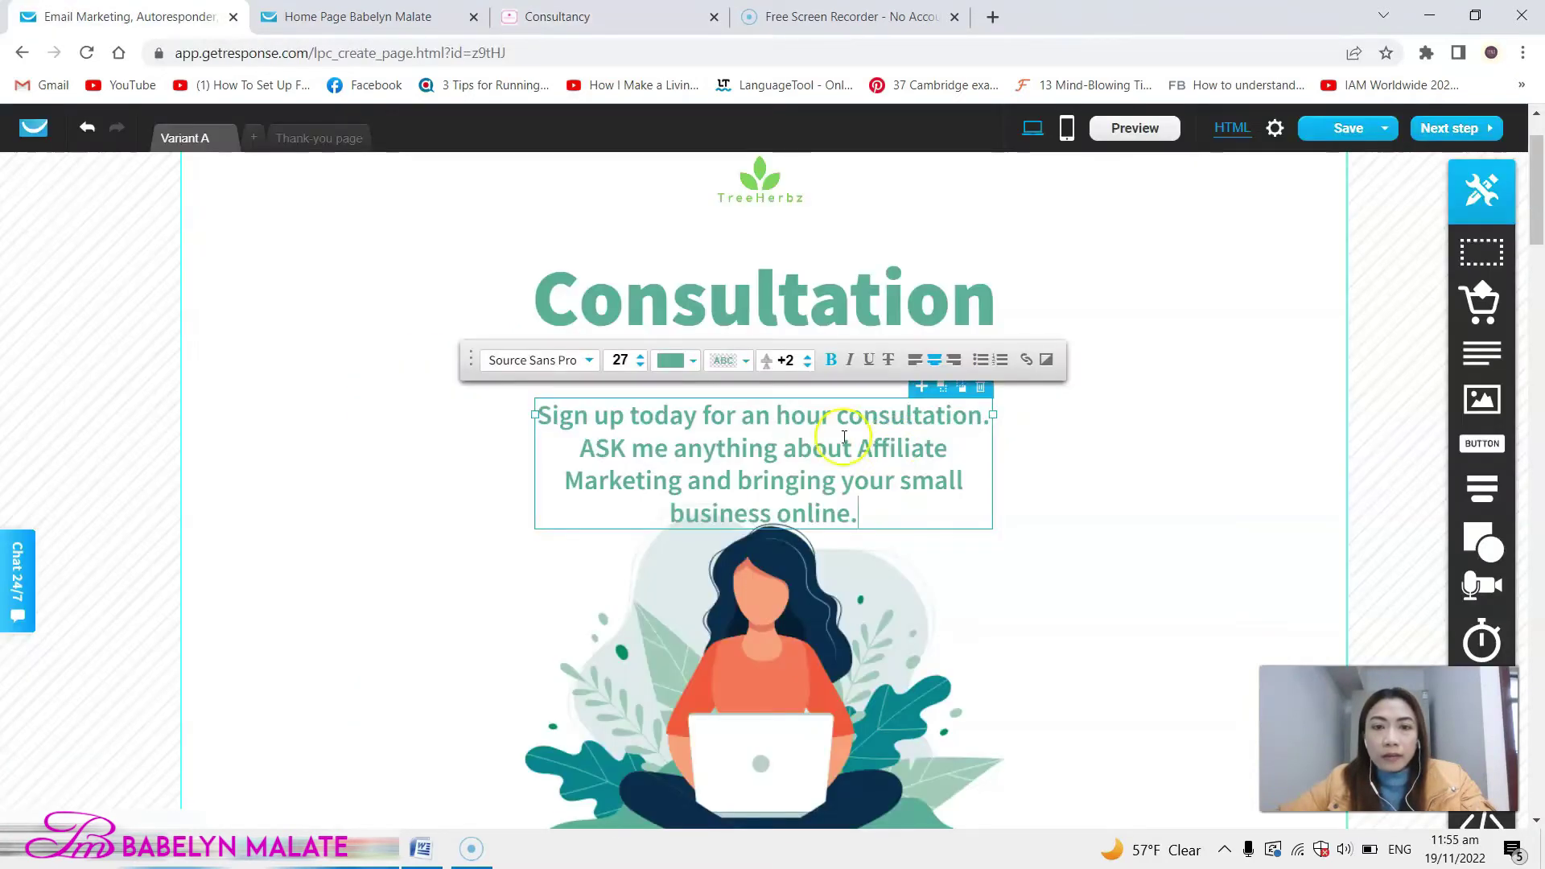
pyautogui.click(1064, 507)
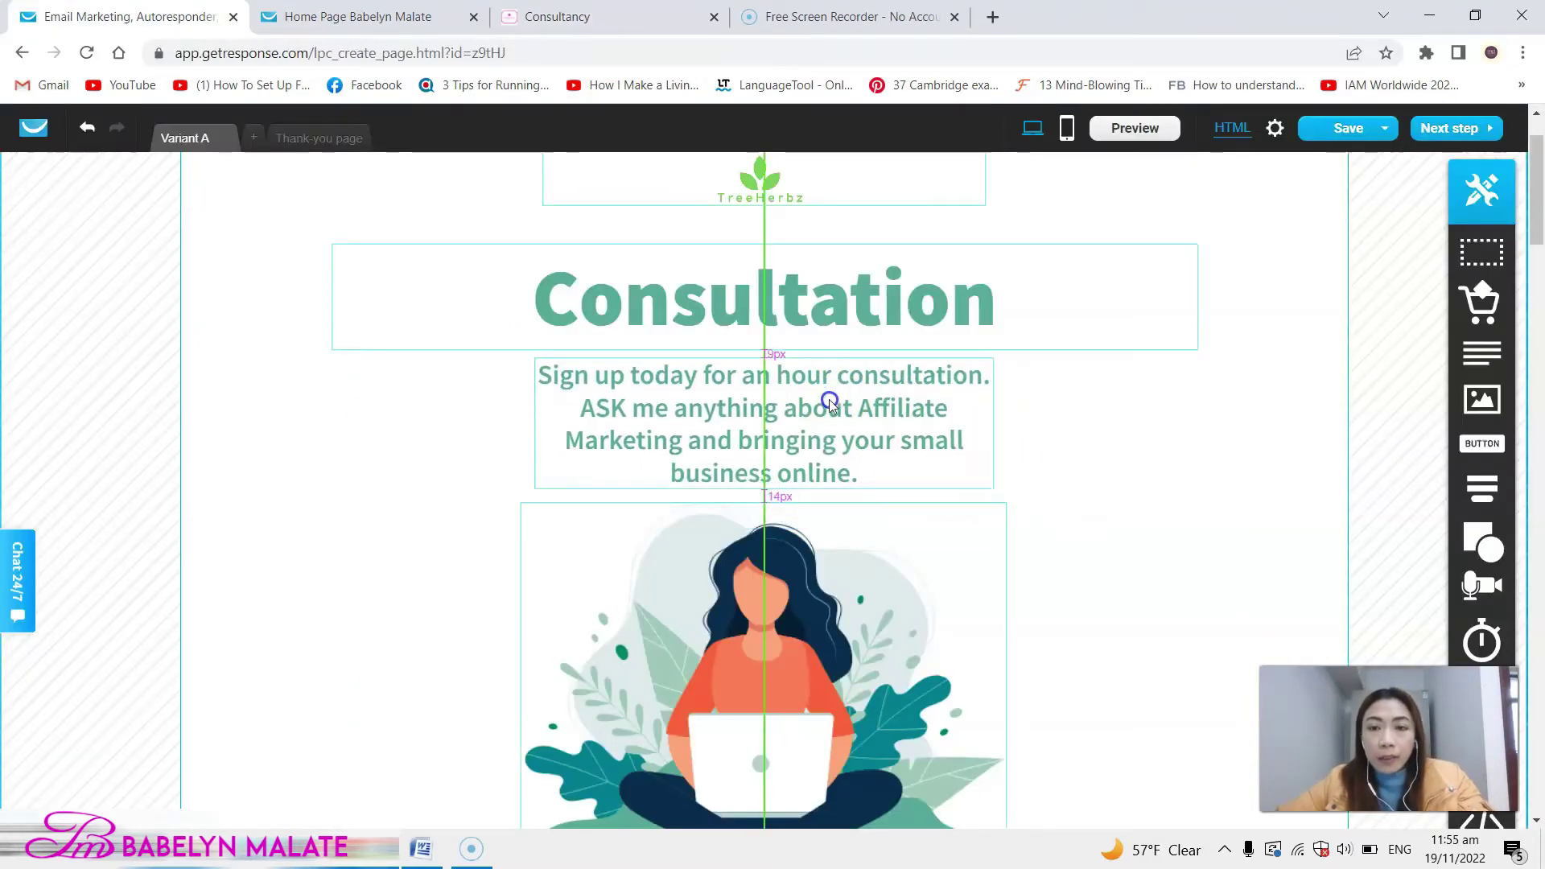
# Step: Widen the subtitle box to two lines and keep its #5CB097 text colour
pyautogui.click(832, 406)
pyautogui.moveTo(534, 421); pyautogui.dragTo(384, 400)
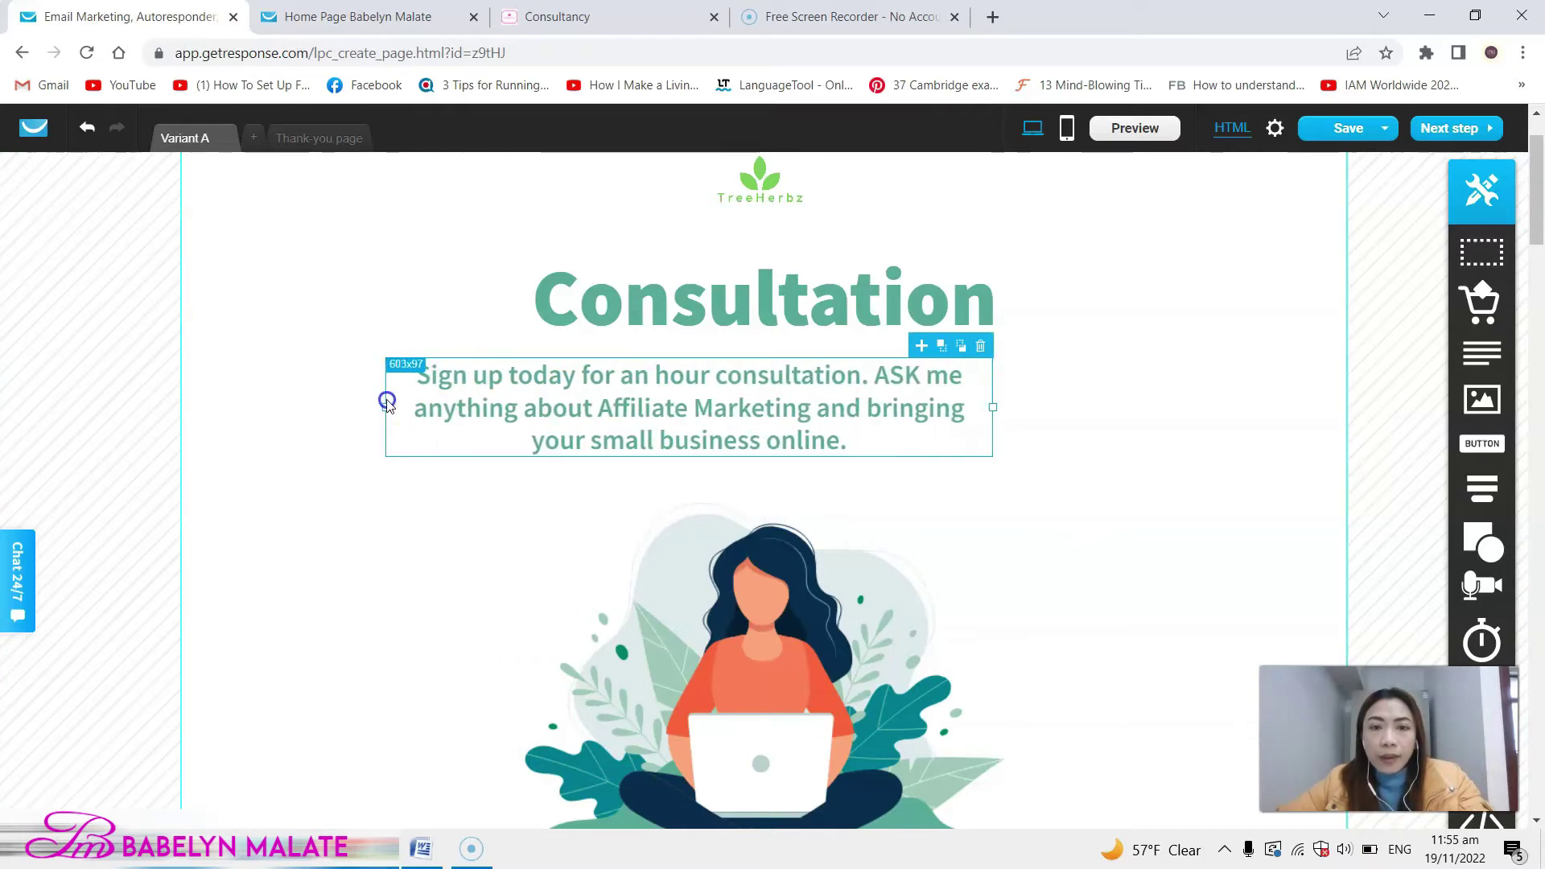
pyautogui.moveTo(993, 401); pyautogui.dragTo(1145, 391)
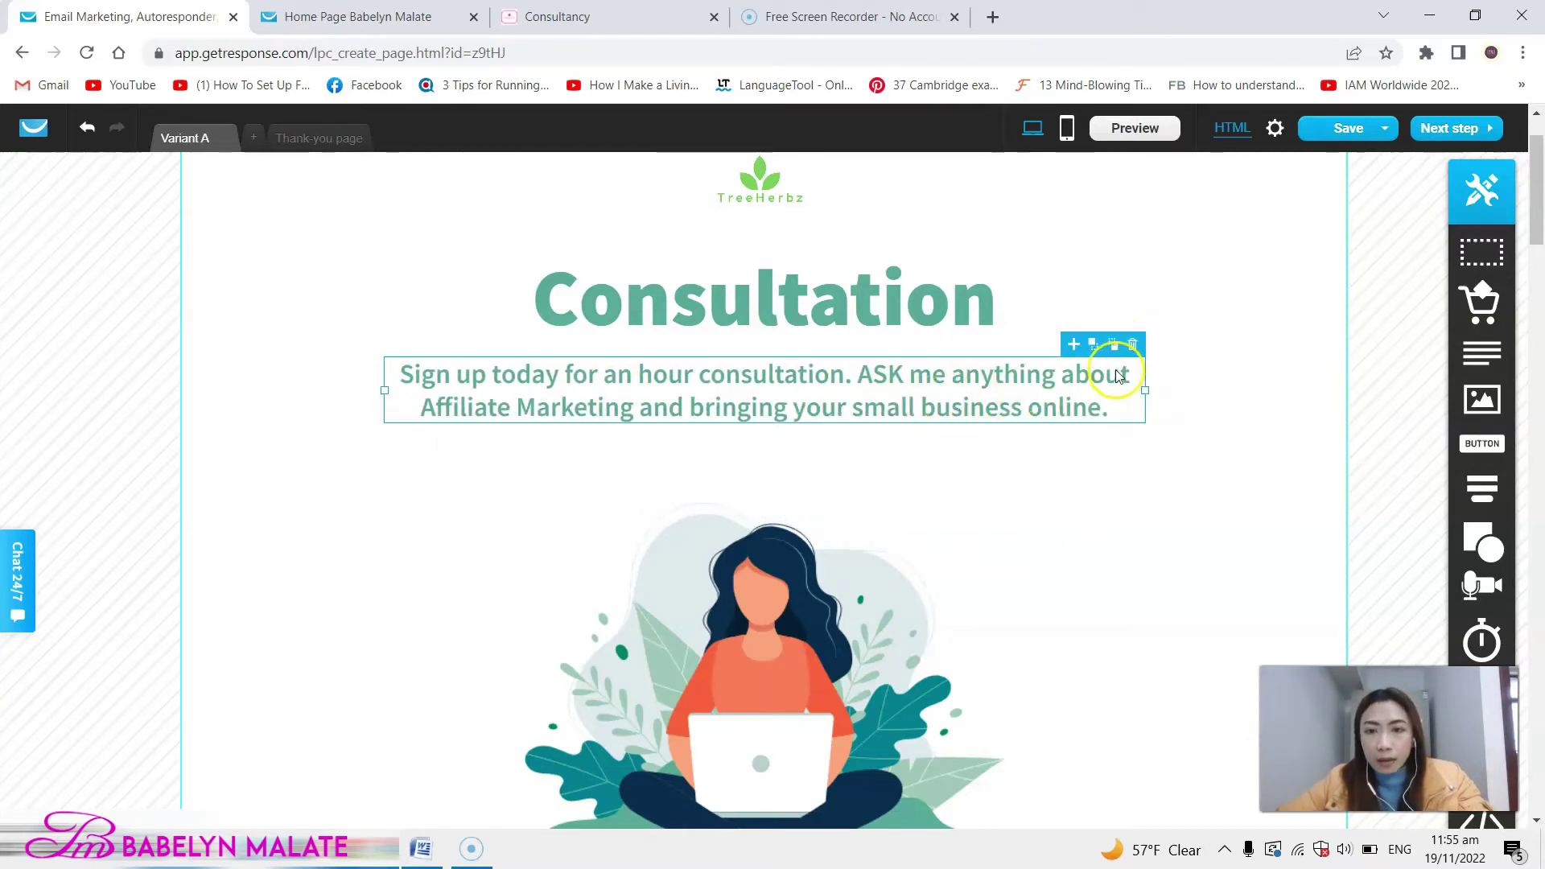
pyautogui.doubleClick(1010, 397)
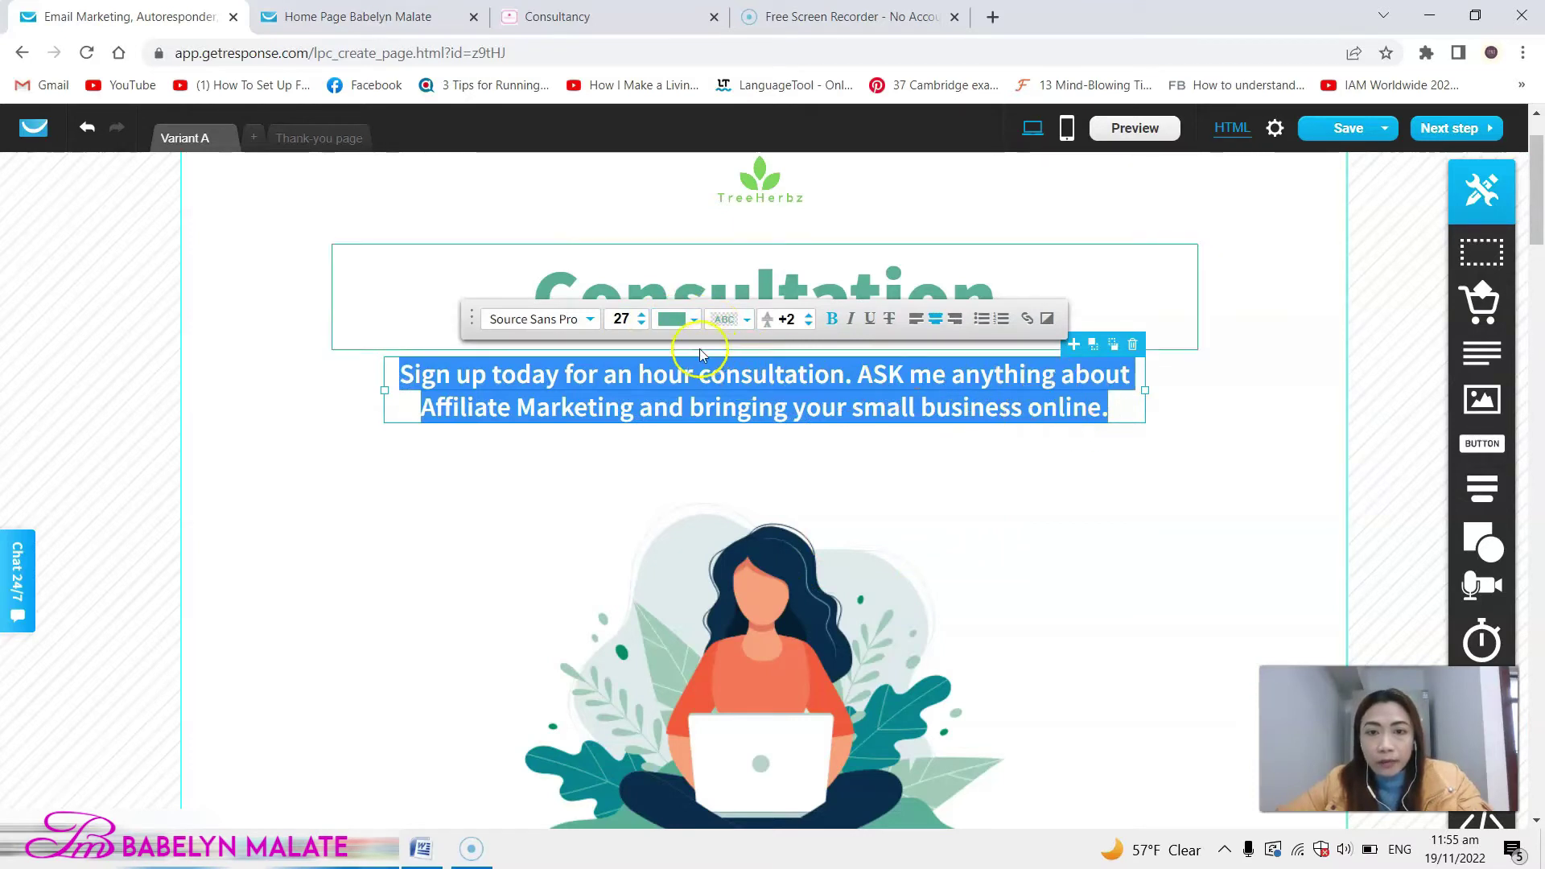
pyautogui.click(692, 322)
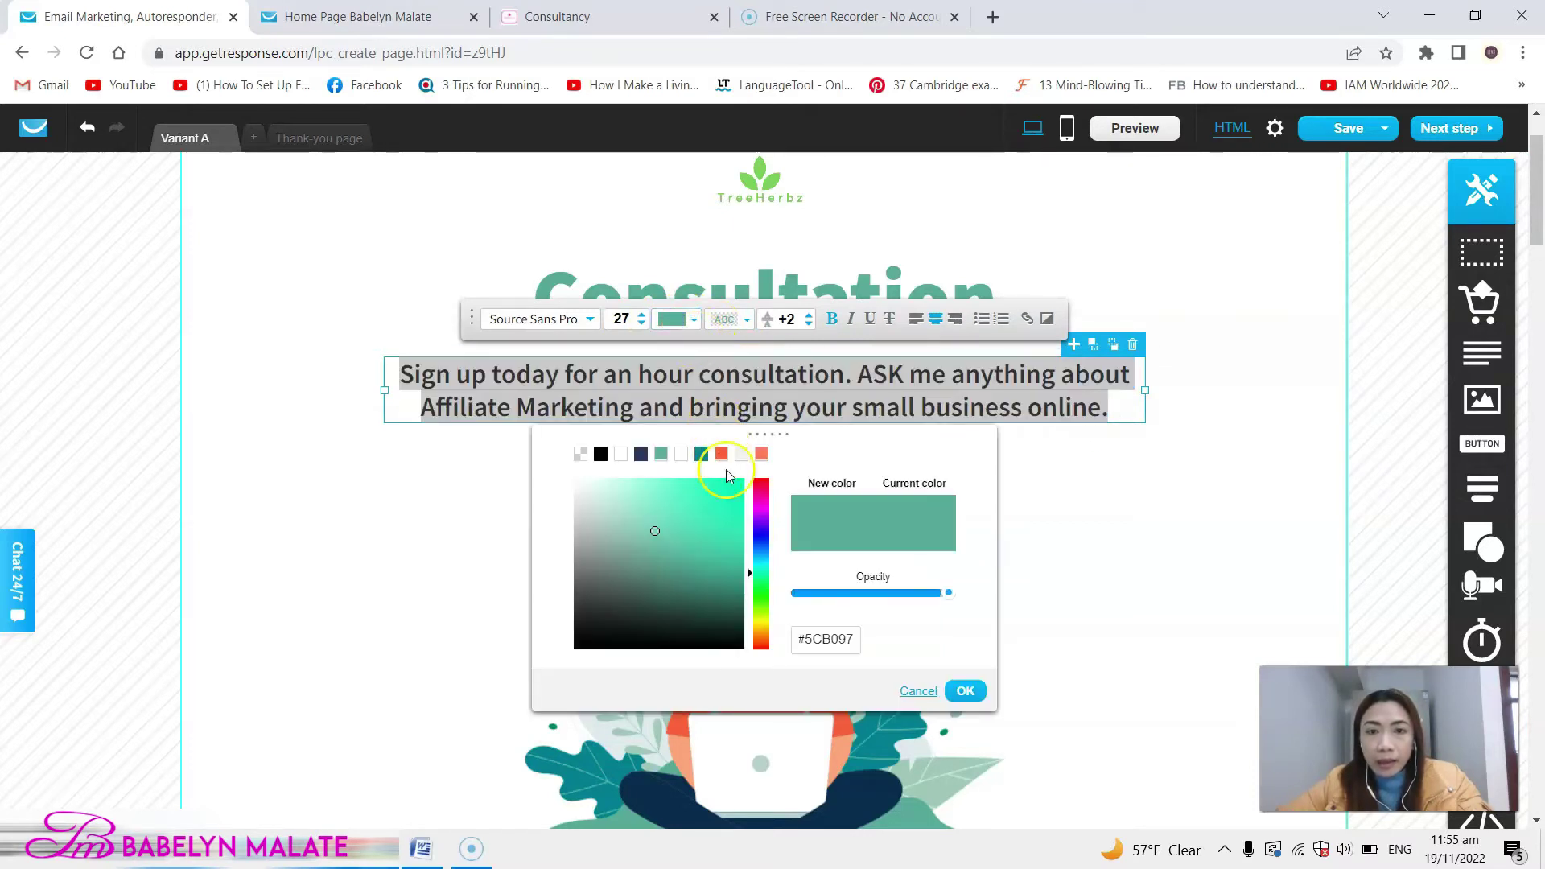
pyautogui.click(1121, 561)
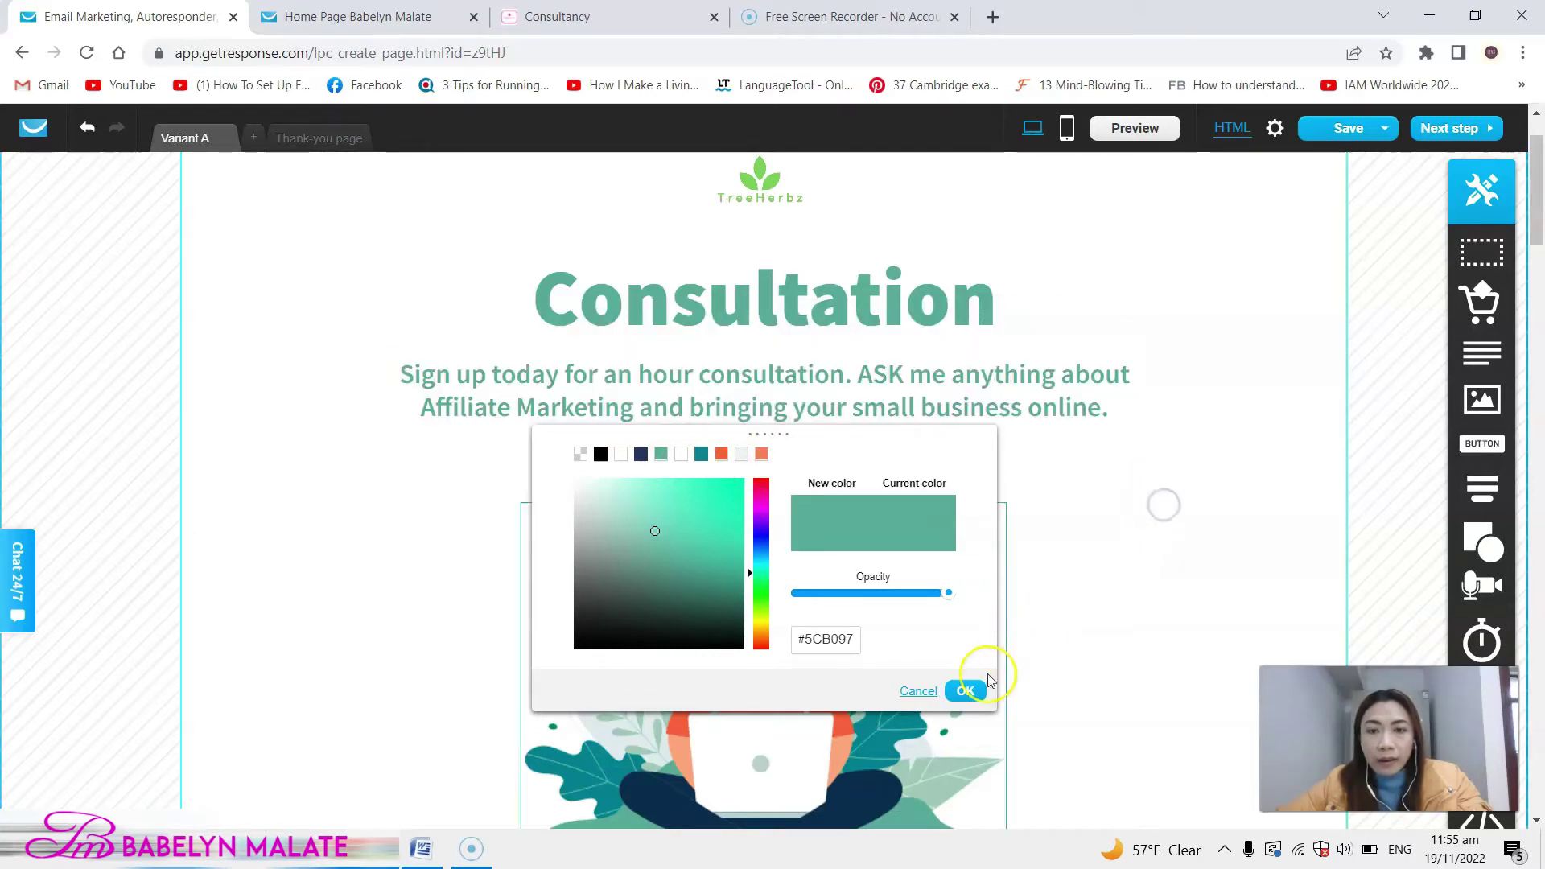
pyautogui.click(966, 691)
pyautogui.scroll(-8, 1100, 534)
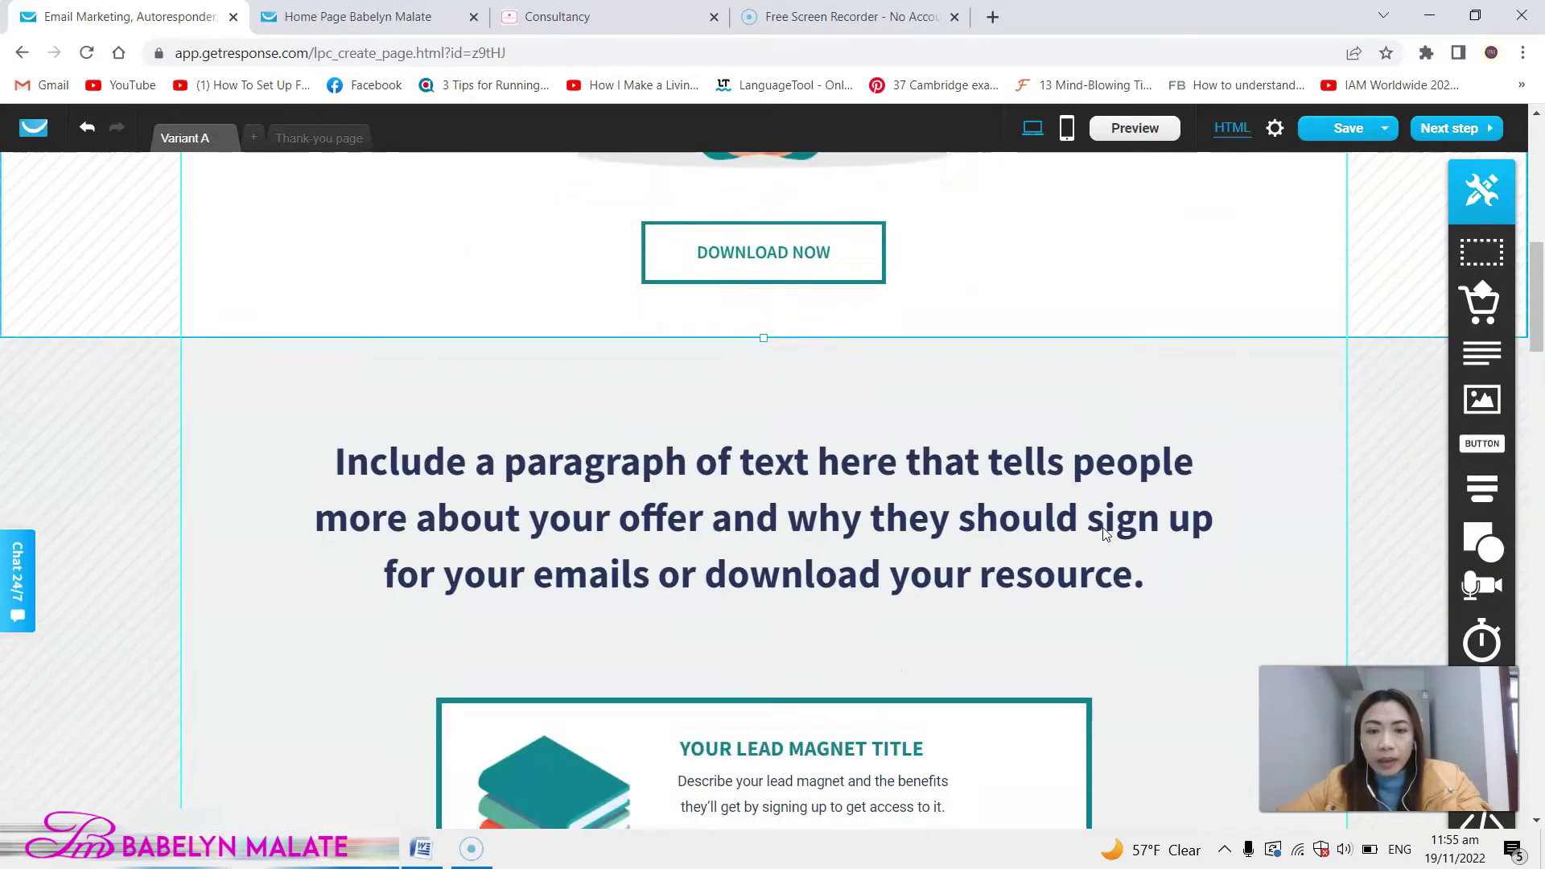
# Step: Select the woman-with-laptop illustration above DOWNLOAD NOW for replacement
pyautogui.scroll(5, 1103, 531)
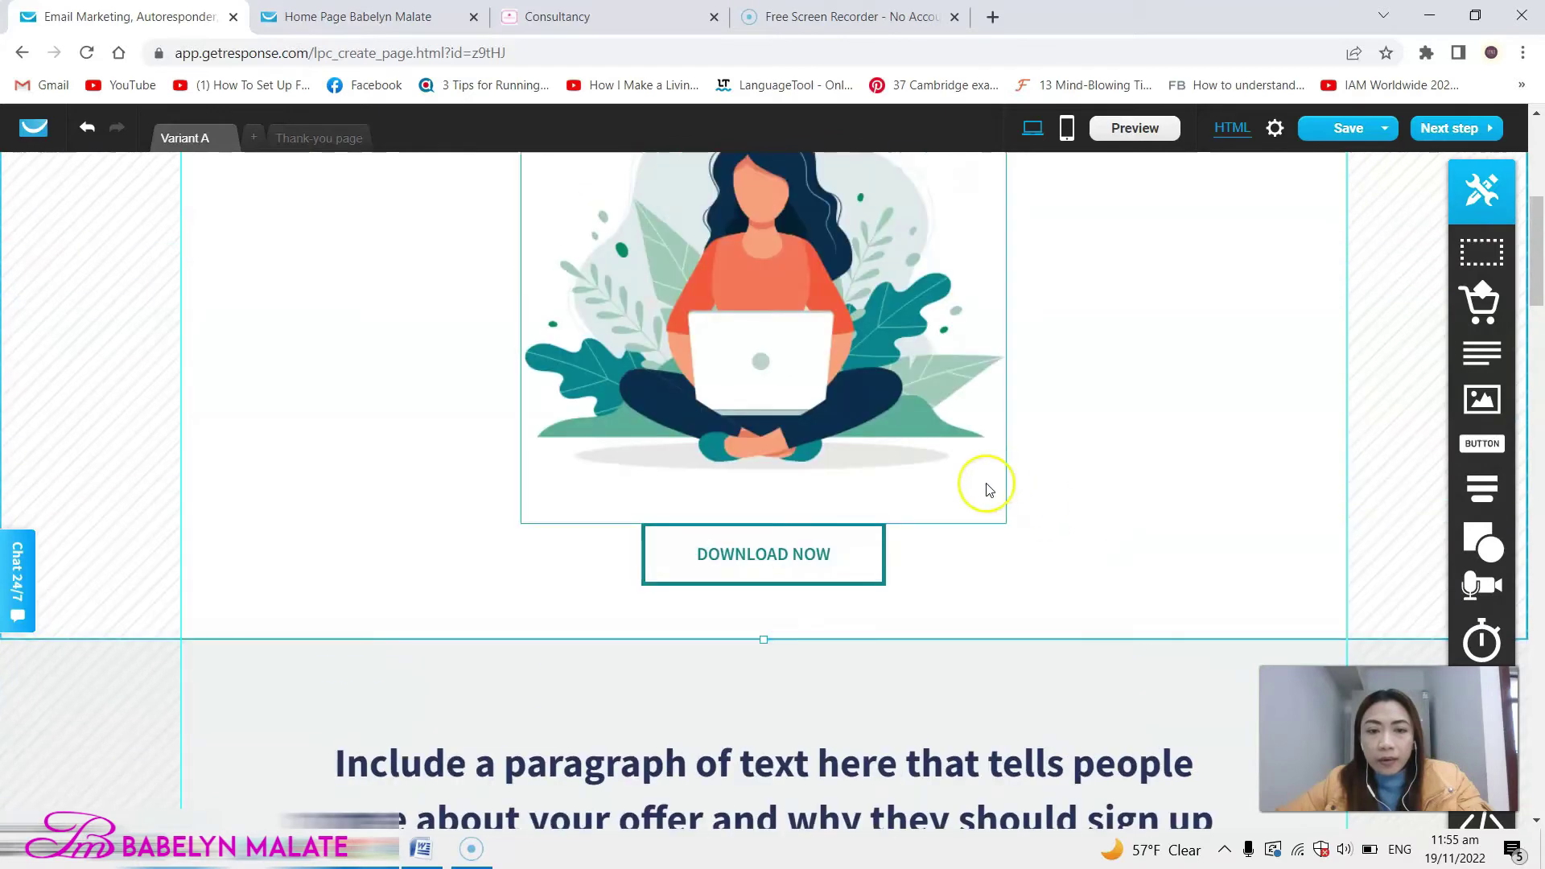
pyautogui.scroll(3, 990, 482)
pyautogui.click(959, 497)
pyautogui.click(1214, 435)
pyautogui.click(739, 455)
pyautogui.click(1111, 369)
pyautogui.click(819, 465)
pyautogui.click(813, 747)
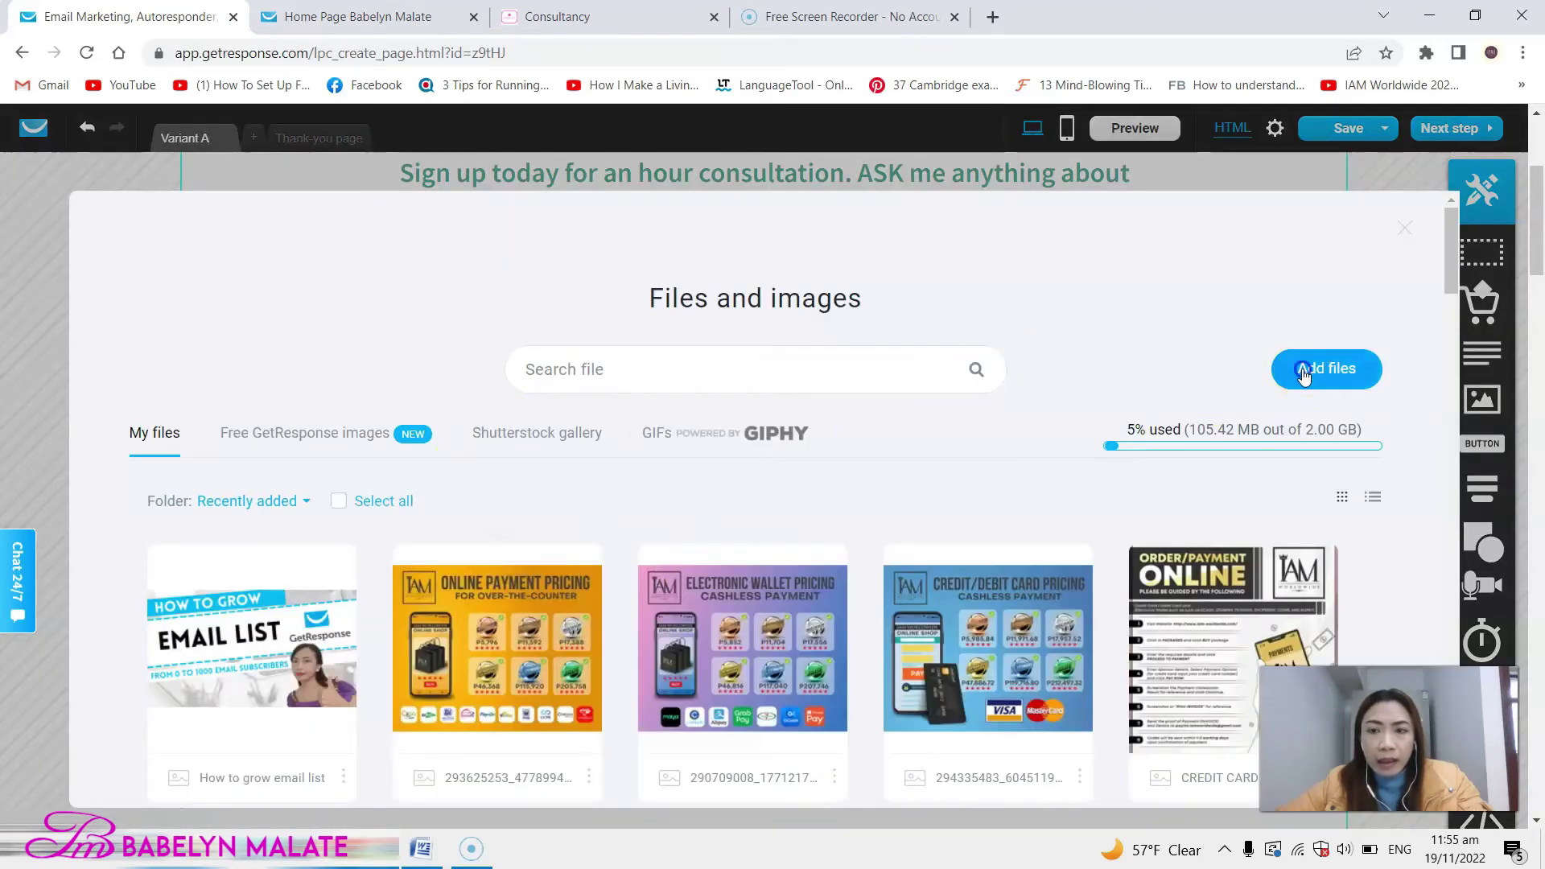
# Step: Upload the 91+9-YEOCOS.jpg Twinkies photo and insert it in the illustration's place
pyautogui.click(1296, 368)
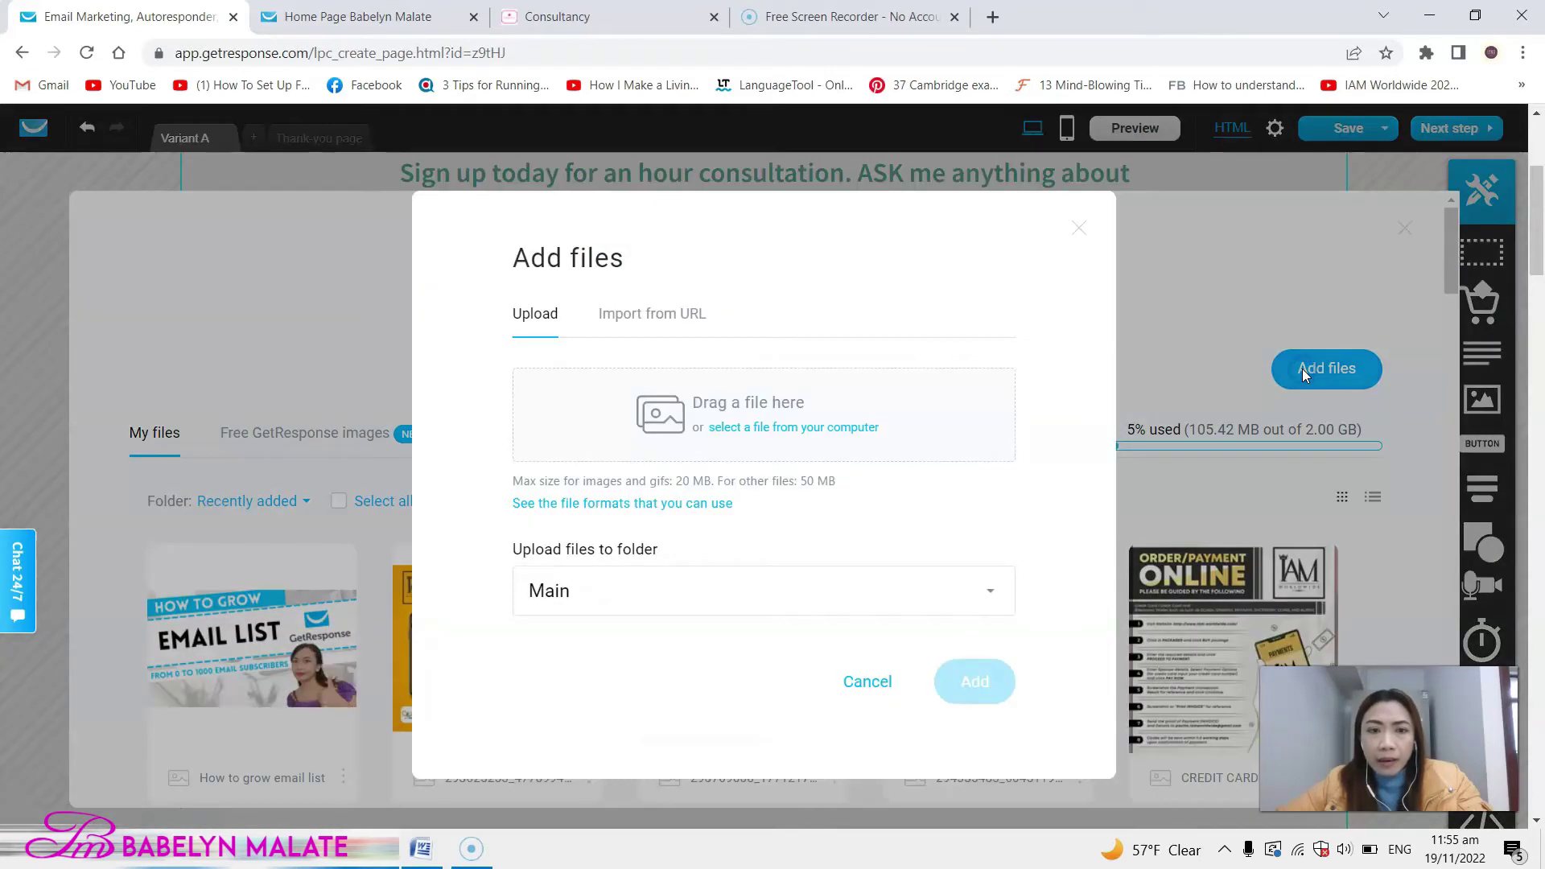
pyautogui.click(744, 426)
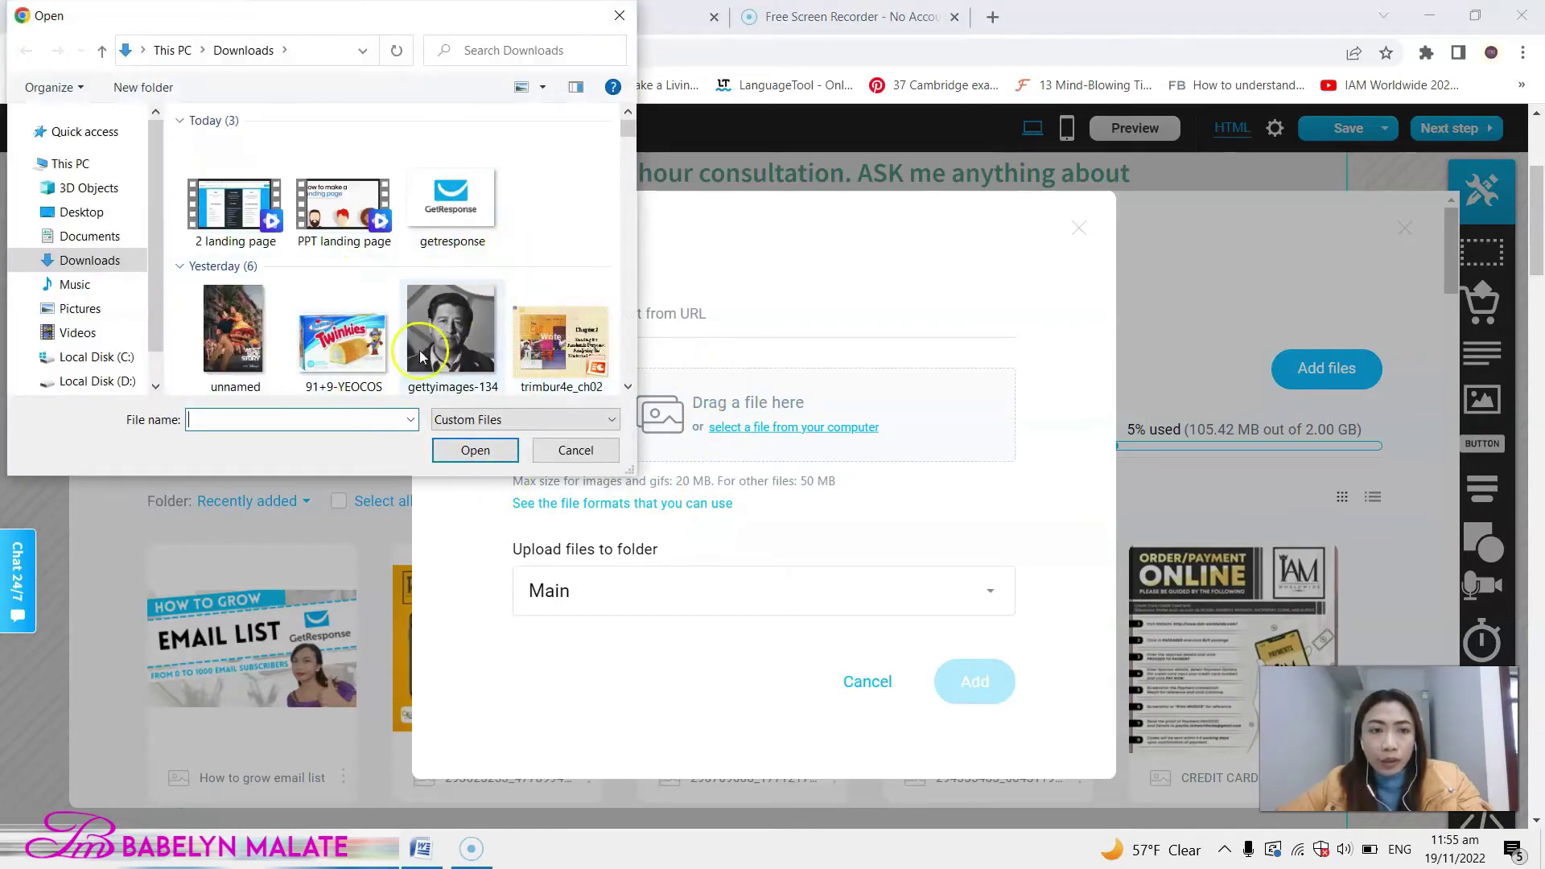
pyautogui.click(346, 355)
pyautogui.click(472, 449)
pyautogui.click(971, 707)
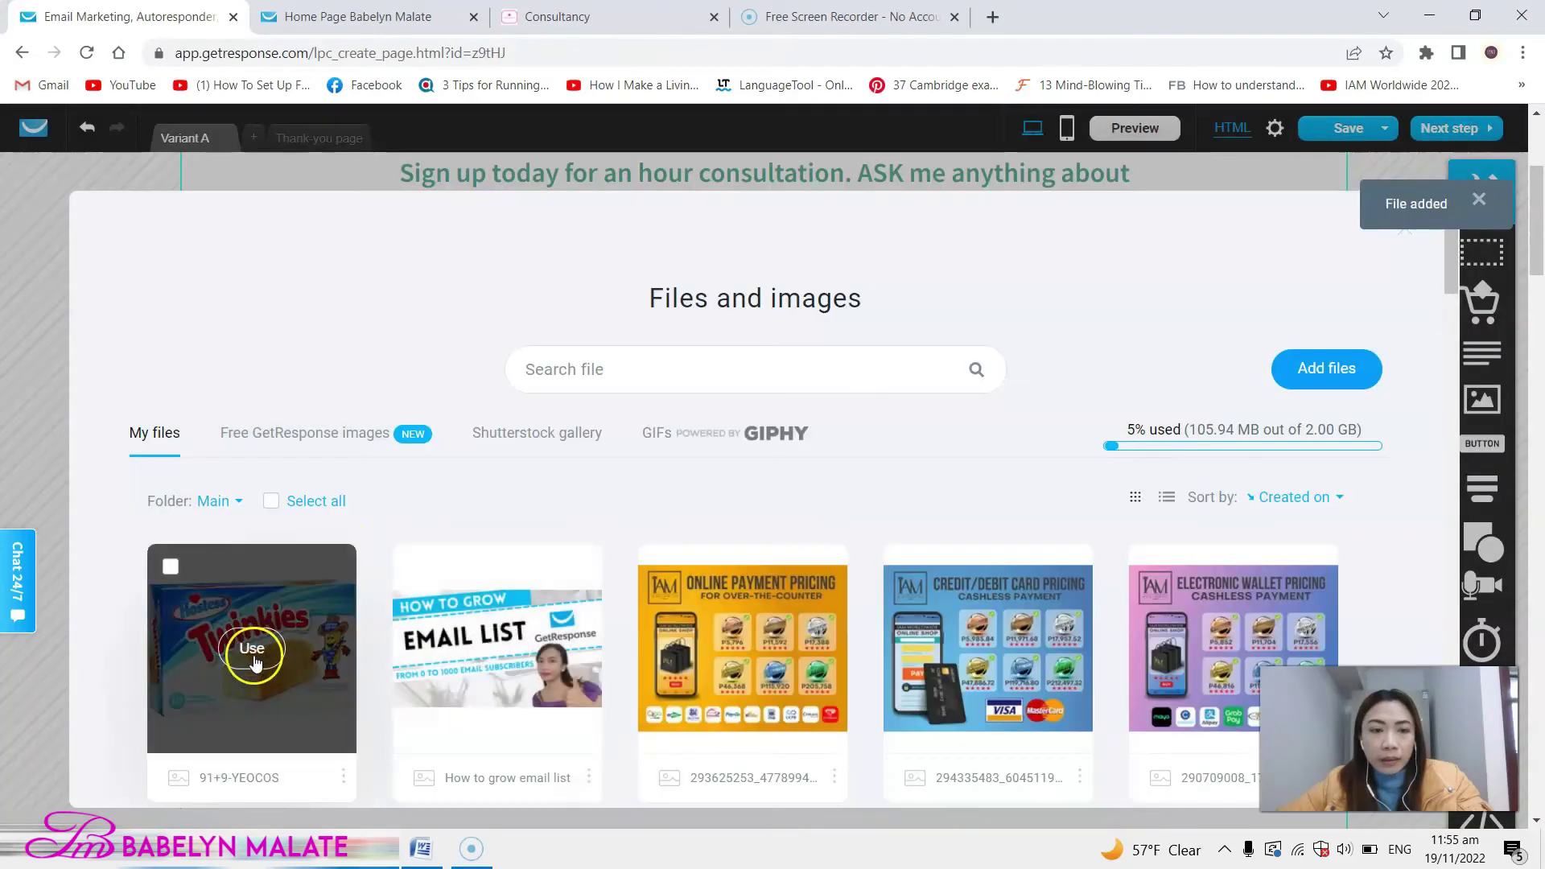
pyautogui.click(253, 649)
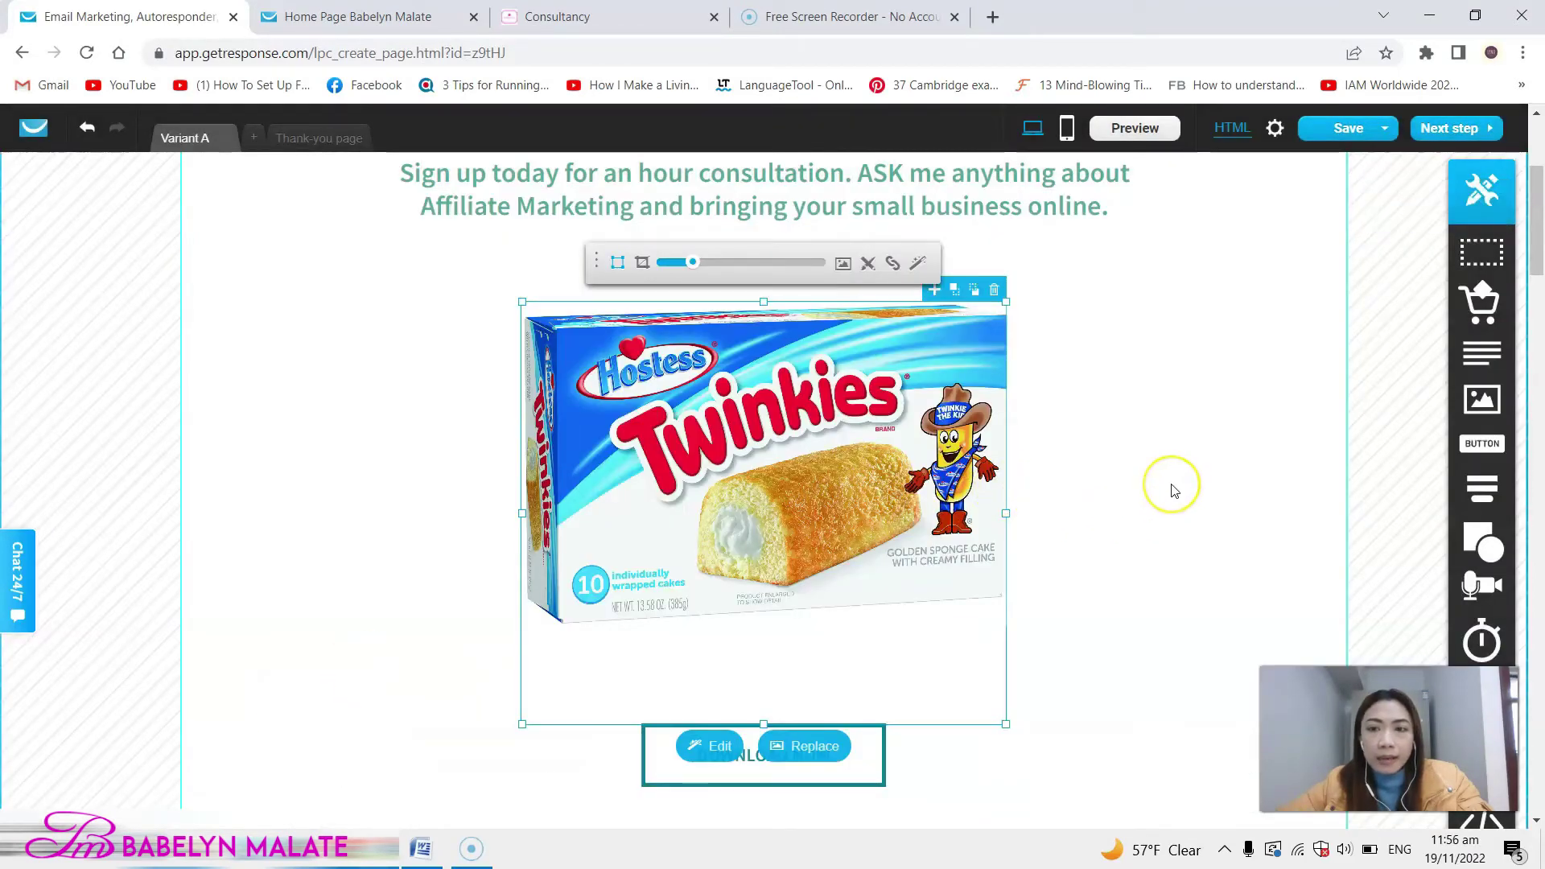
pyautogui.click(1174, 491)
# Step: Delete the paragraph and lead-magnet section
pyautogui.scroll(-3, 1121, 493)
pyautogui.scroll(3, 1179, 497)
pyautogui.scroll(-10, 1181, 499)
pyautogui.scroll(5, 1181, 499)
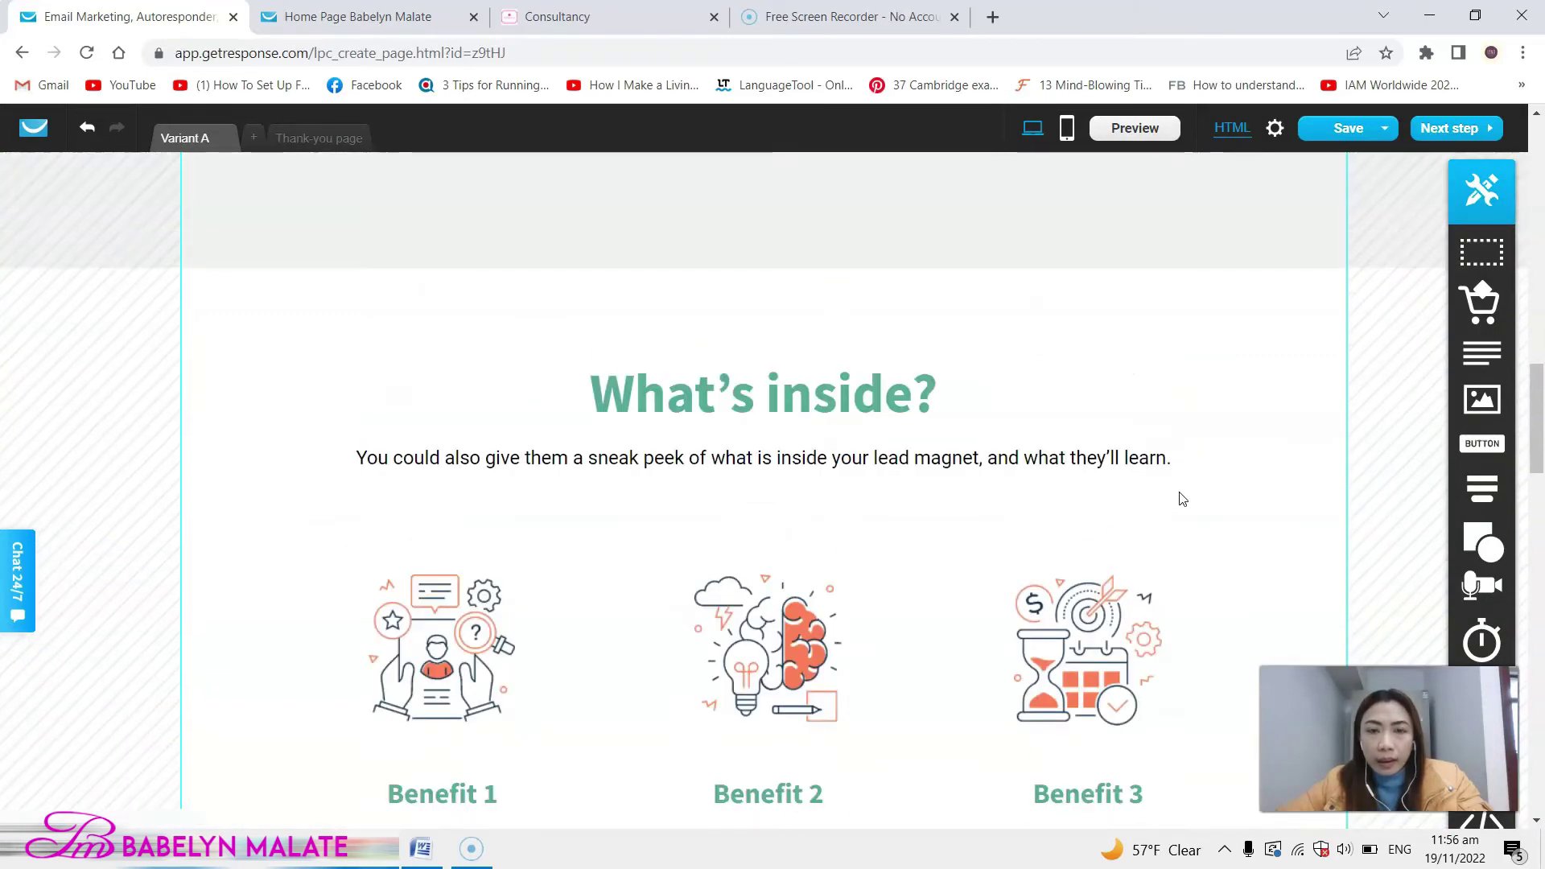
pyautogui.scroll(6, 1181, 499)
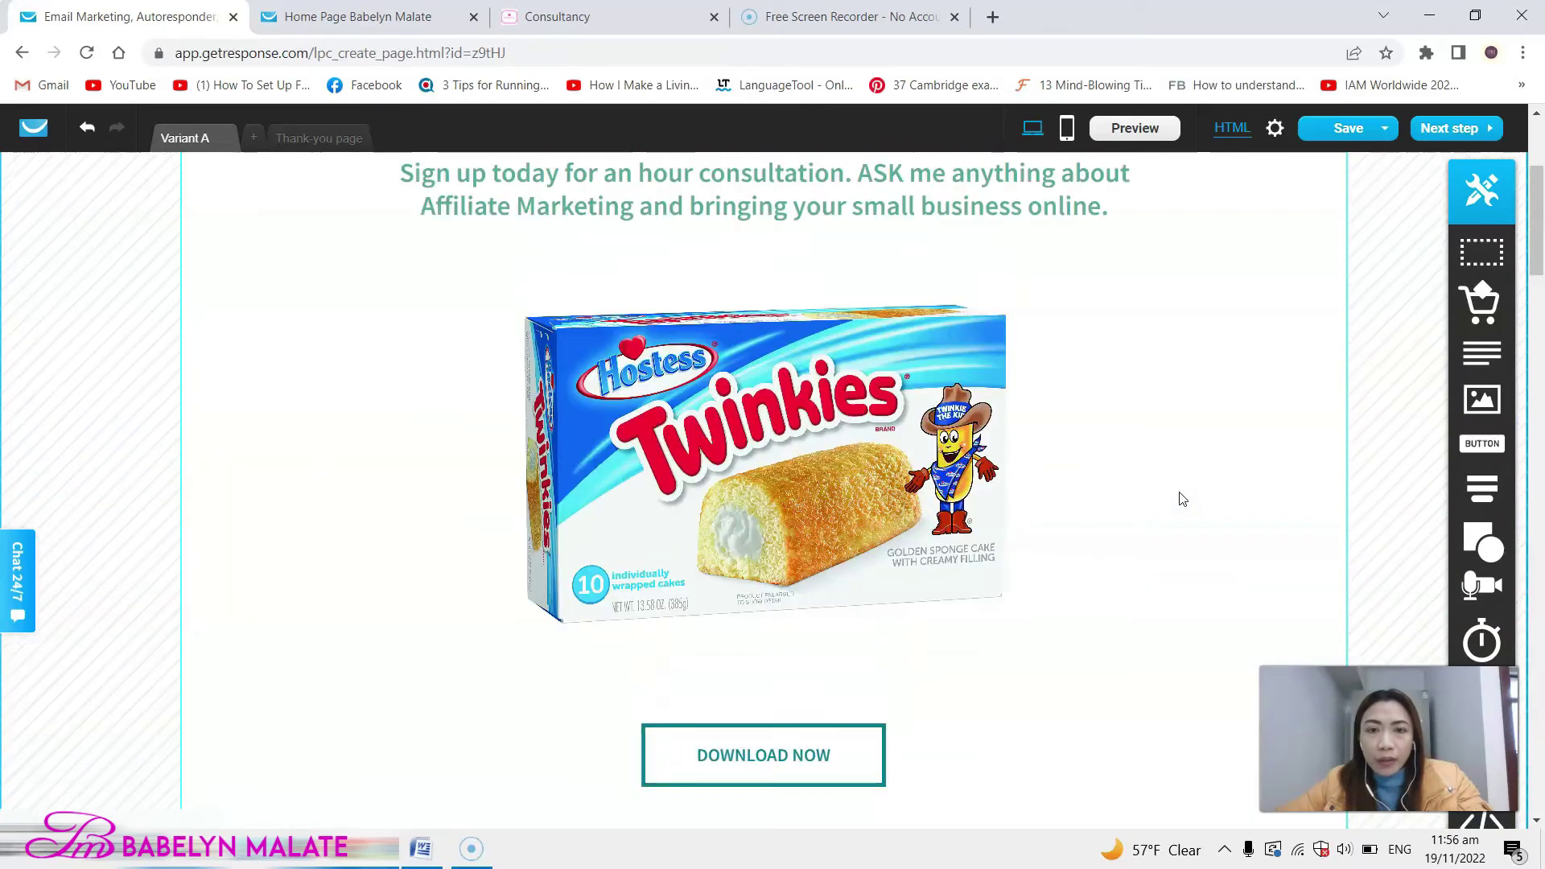
pyautogui.scroll(-5, 1182, 499)
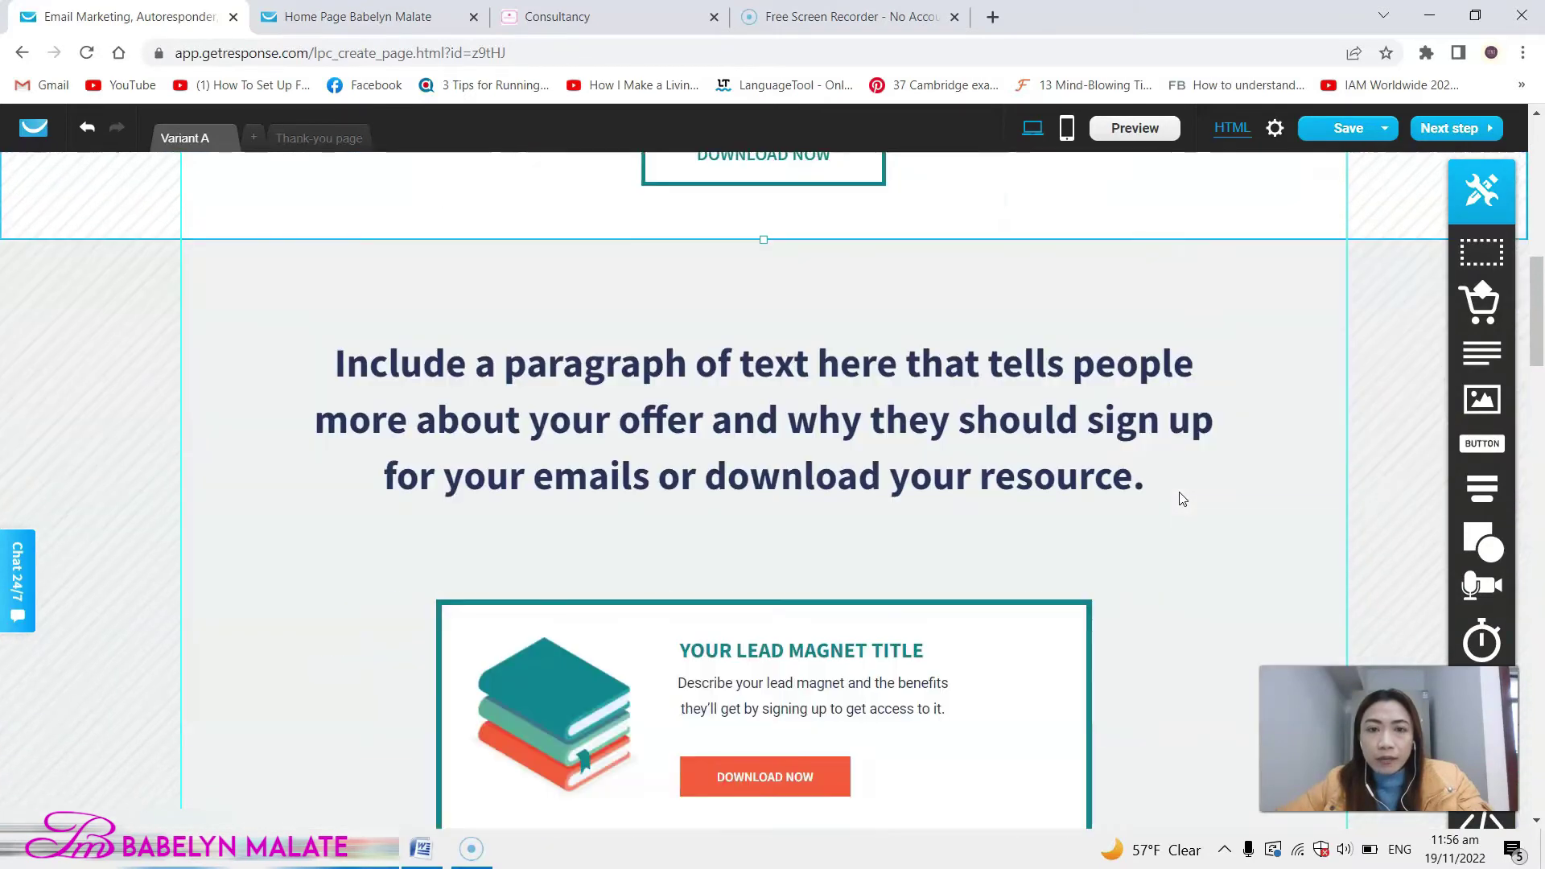
pyautogui.scroll(-1, 1181, 499)
pyautogui.click(1265, 433)
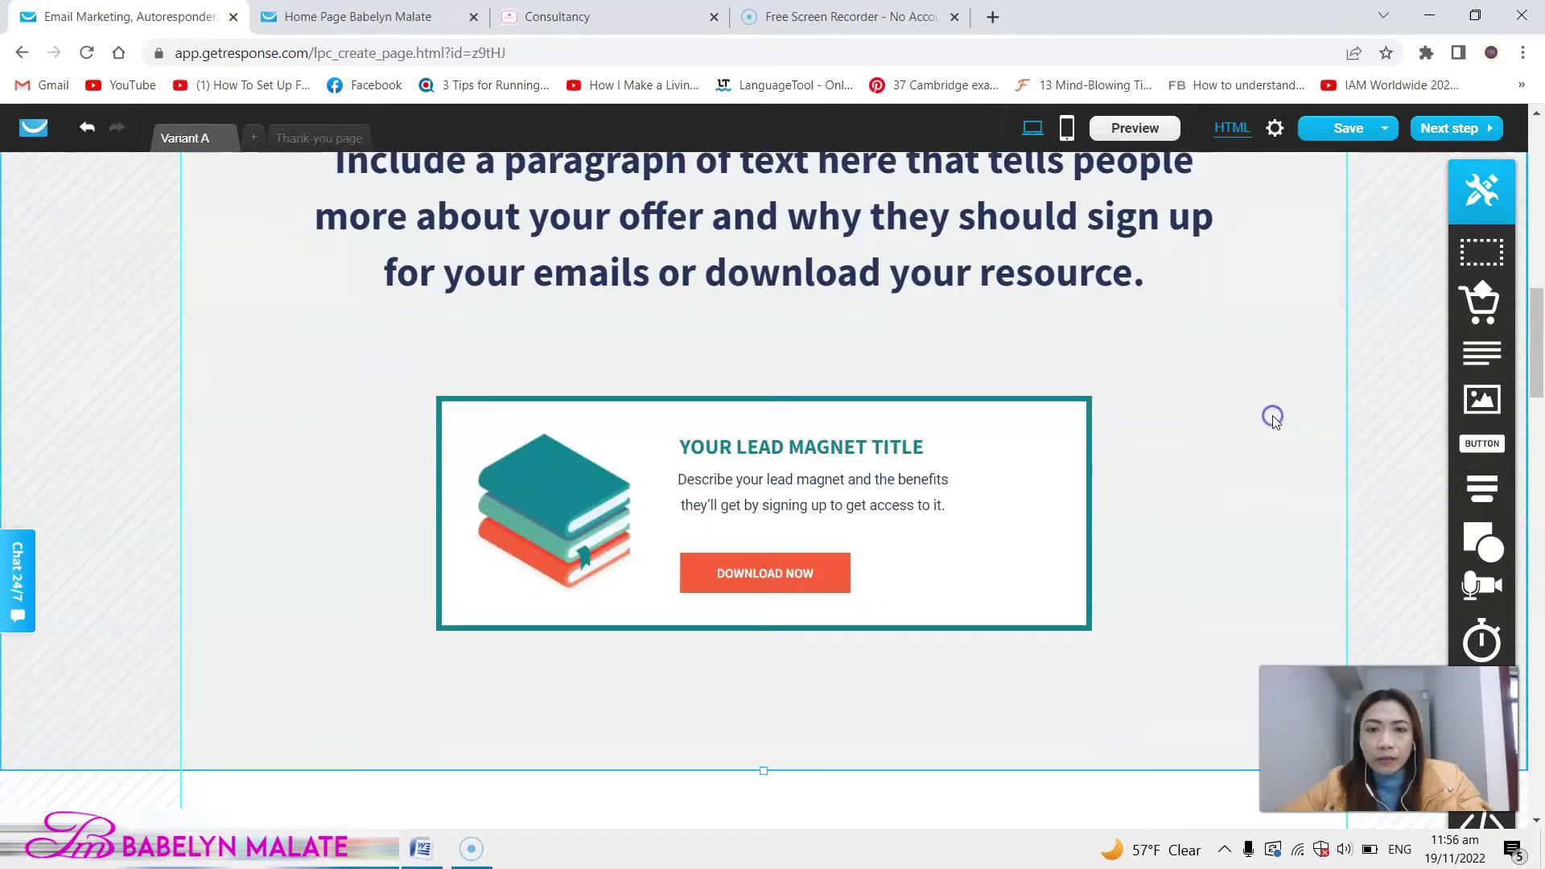
pyautogui.scroll(3, 1248, 459)
pyautogui.click(1224, 493)
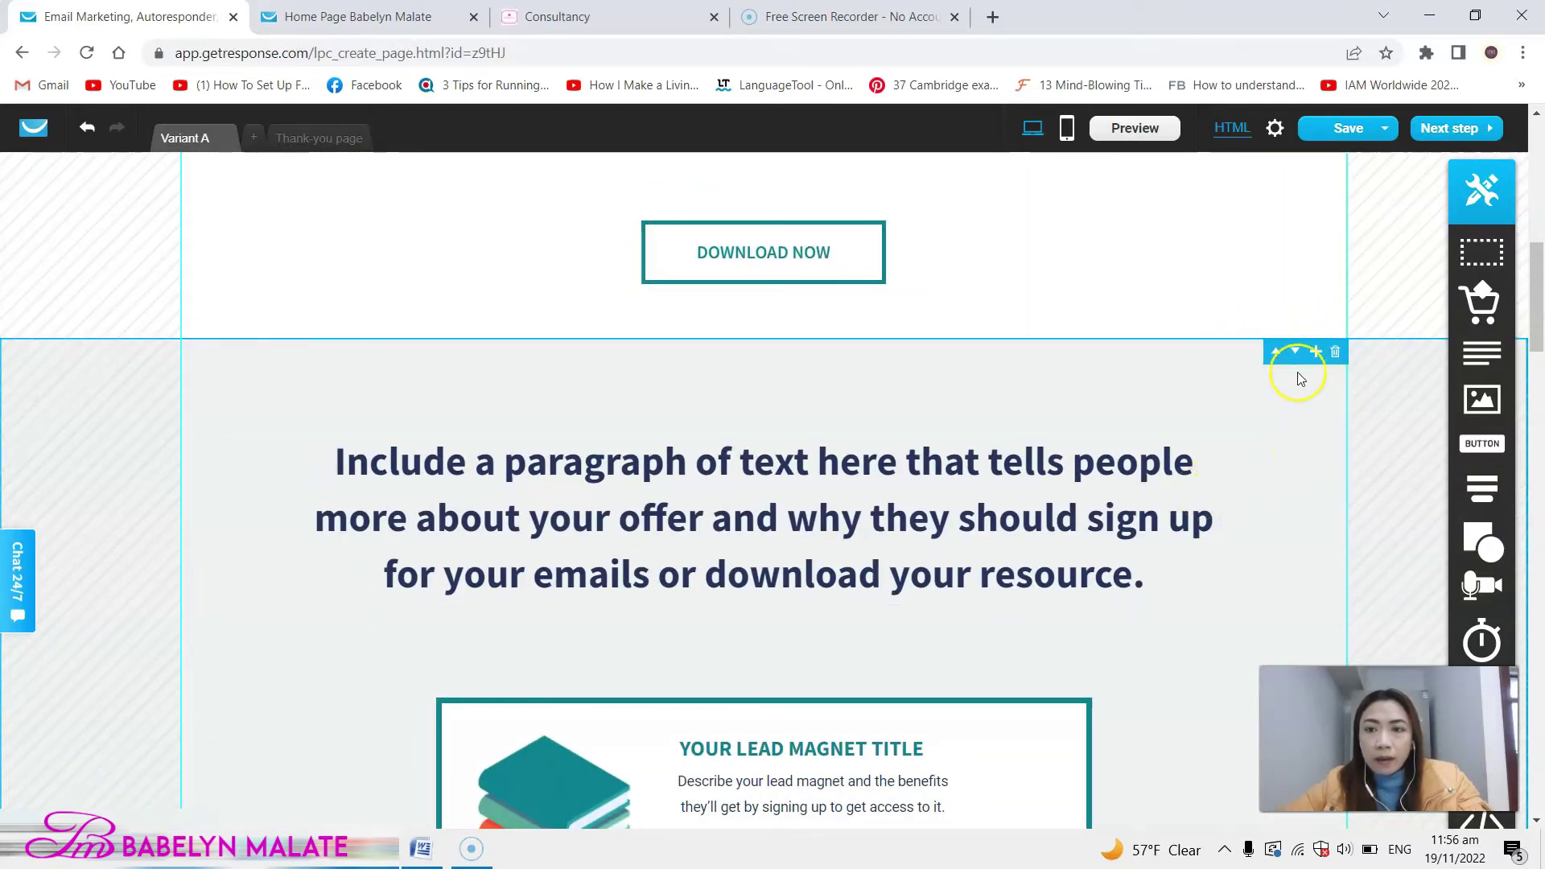
pyautogui.click(1334, 355)
# Step: Delete the What's inside? benefits section
pyautogui.scroll(-2, 1162, 500)
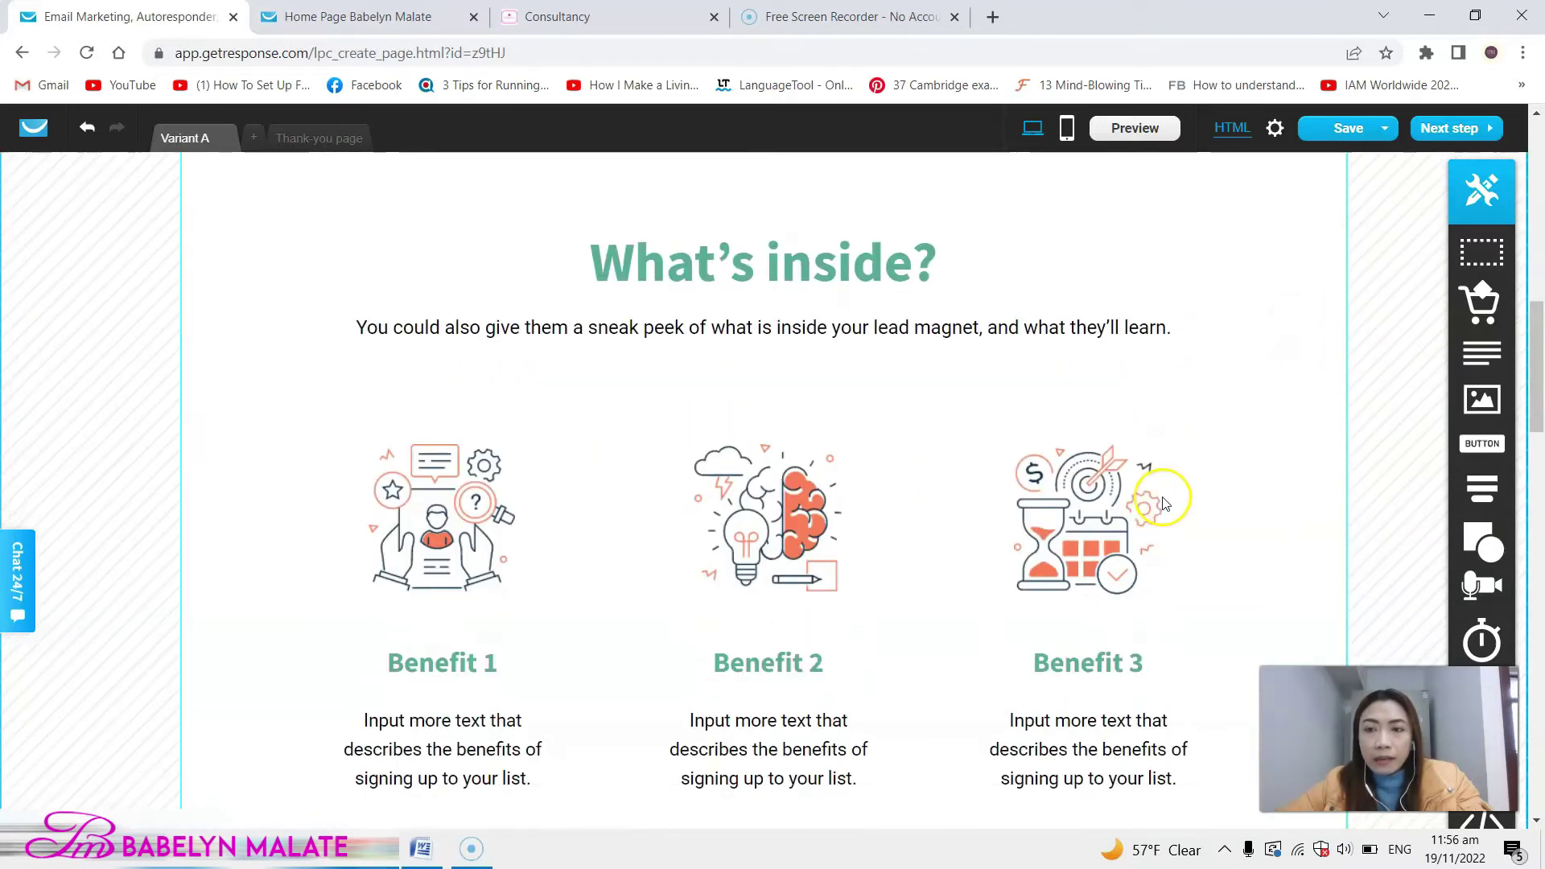
pyautogui.scroll(1, 1207, 338)
pyautogui.click(1208, 336)
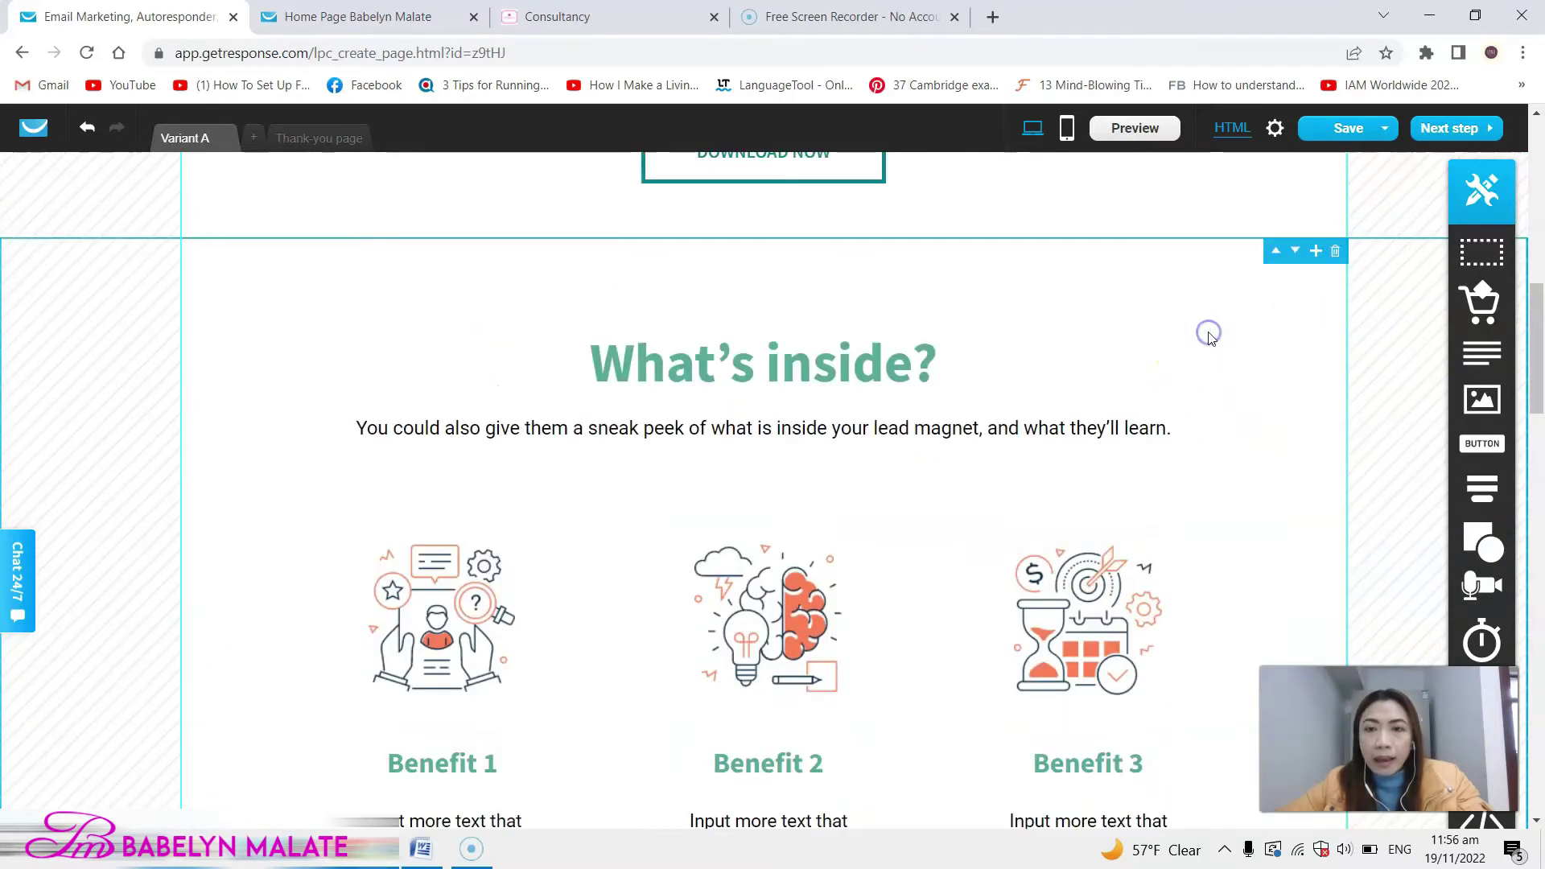
pyautogui.click(1337, 252)
pyautogui.scroll(3, 1180, 241)
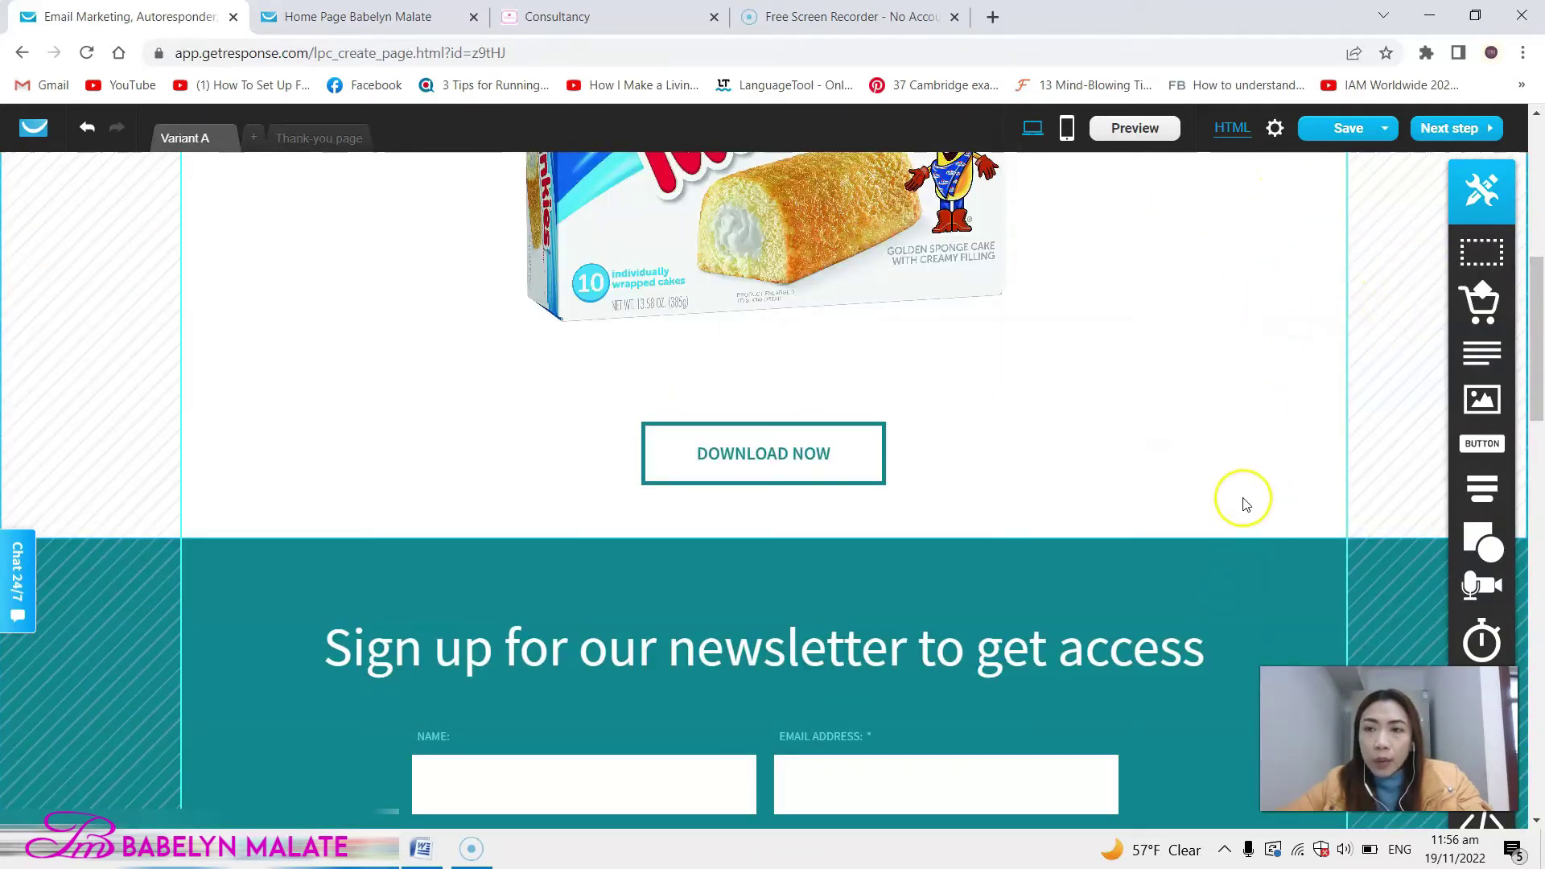
pyautogui.scroll(-1, 1255, 470)
pyautogui.scroll(-1, 1253, 467)
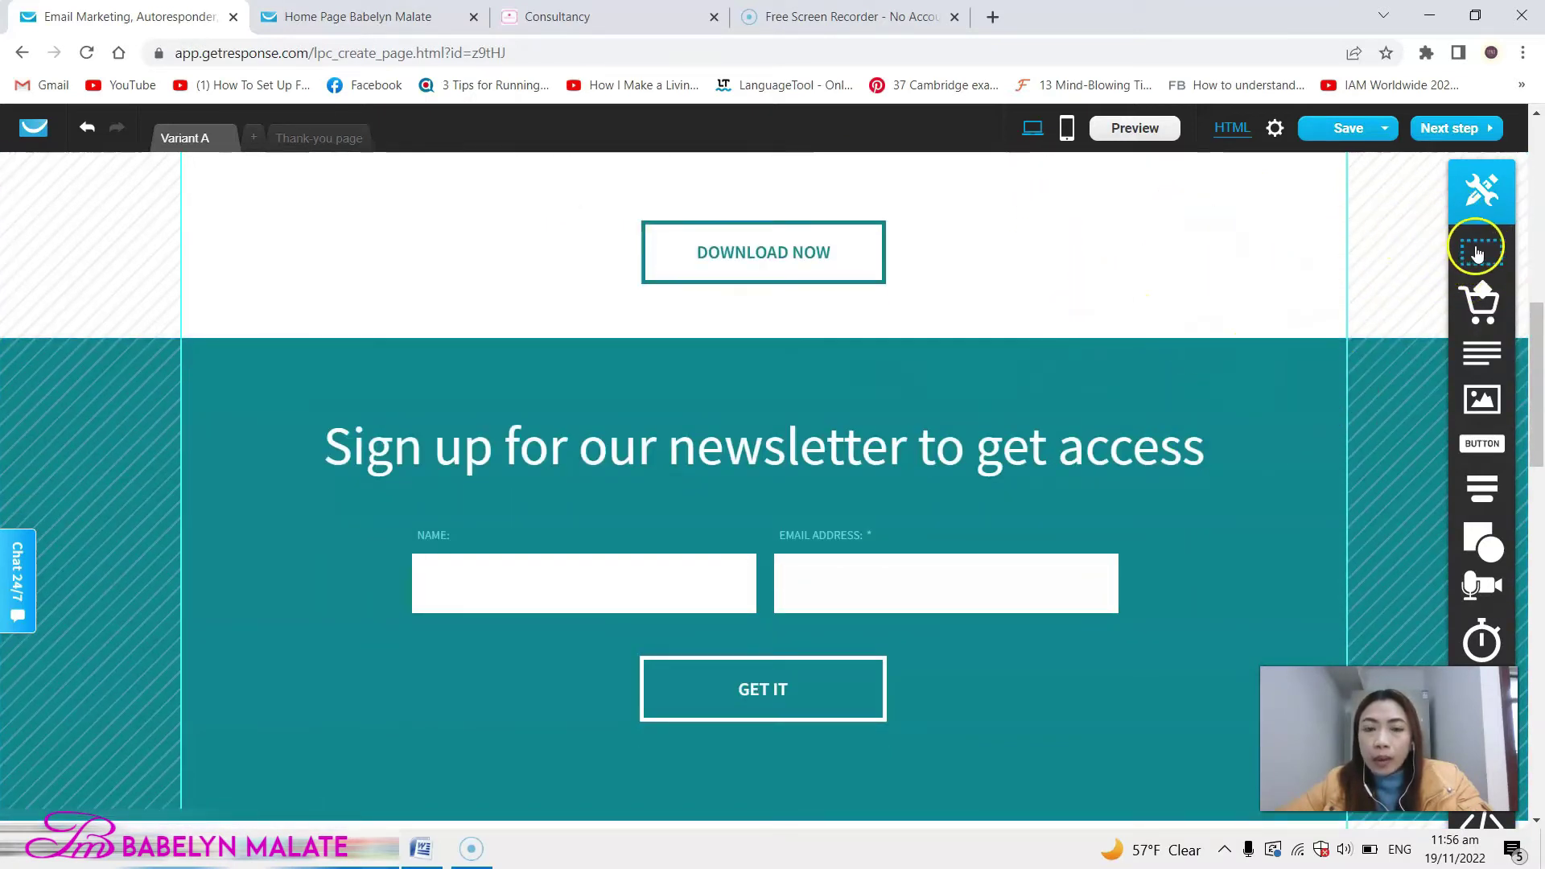
# Step: Add a blank section above the newsletter sign-up and make it taller
pyautogui.moveTo(1485, 256); pyautogui.dragTo(699, 394)
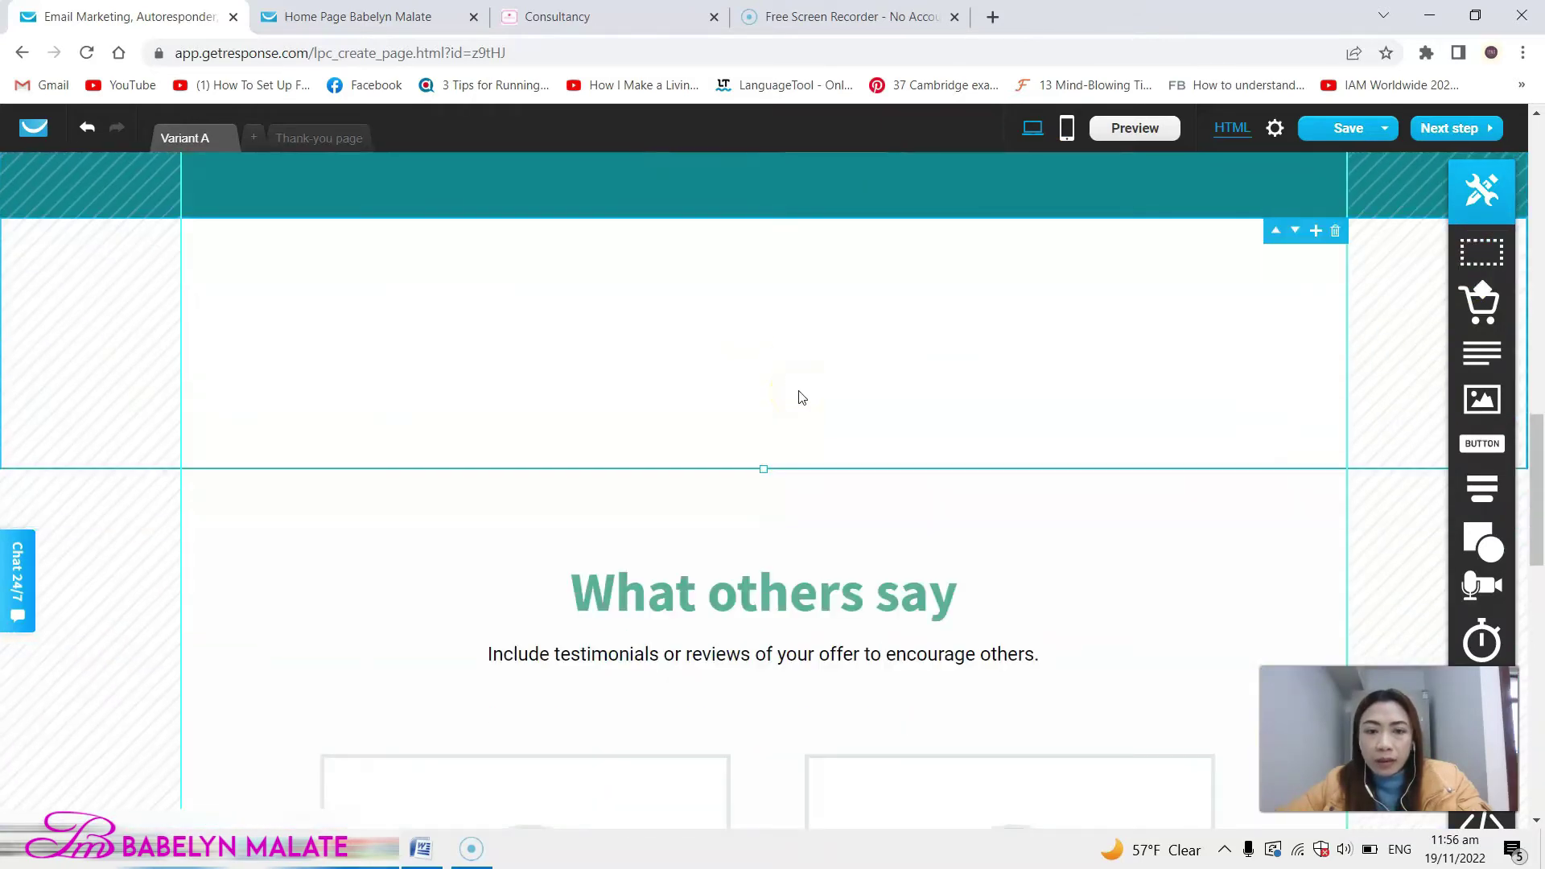
pyautogui.scroll(3, 1142, 511)
pyautogui.scroll(3, 1032, 481)
pyautogui.scroll(-3, 1032, 481)
pyautogui.click(1279, 435)
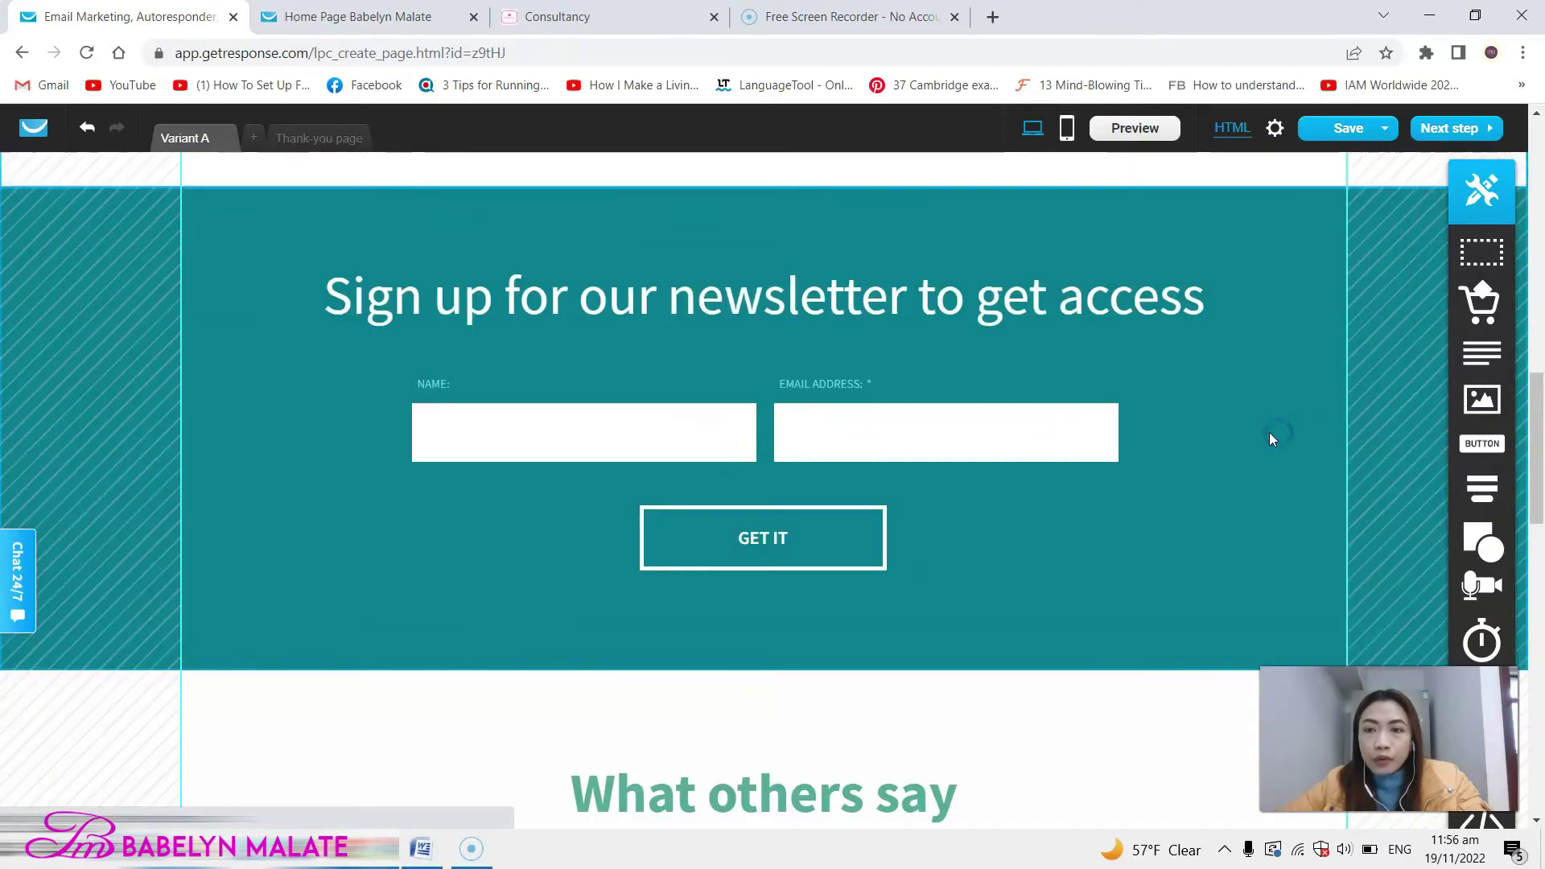
pyautogui.scroll(5, 1001, 486)
pyautogui.moveTo(768, 699); pyautogui.dragTo(767, 740)
# Step: Drop an Image block with the sky-and-road placeholder photo into the new section
pyautogui.scroll(-1, 794, 676)
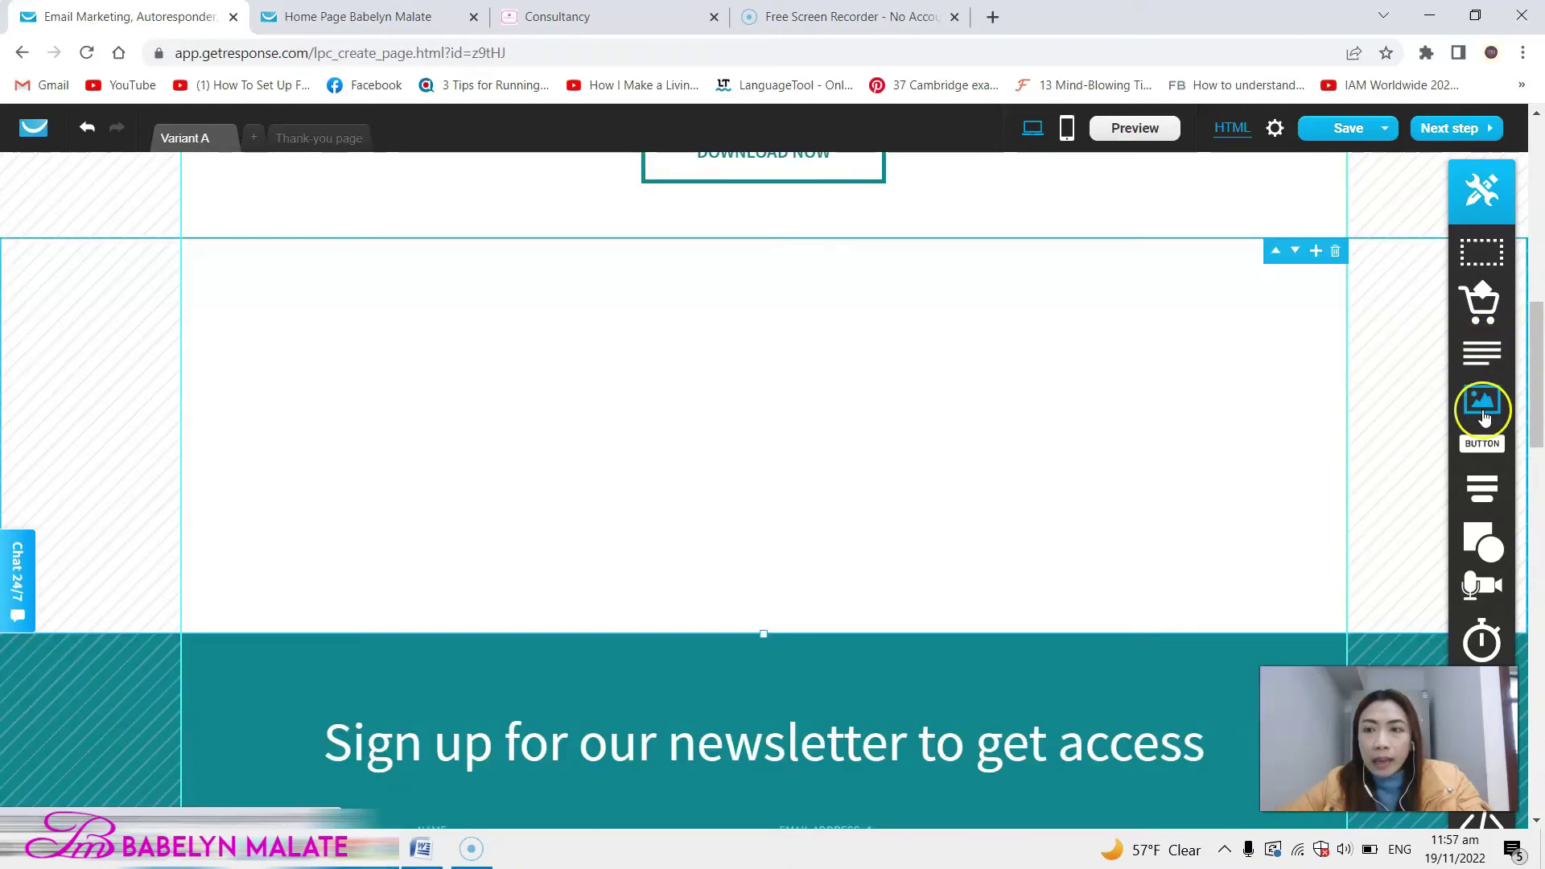
pyautogui.moveTo(1481, 398); pyautogui.dragTo(753, 415)
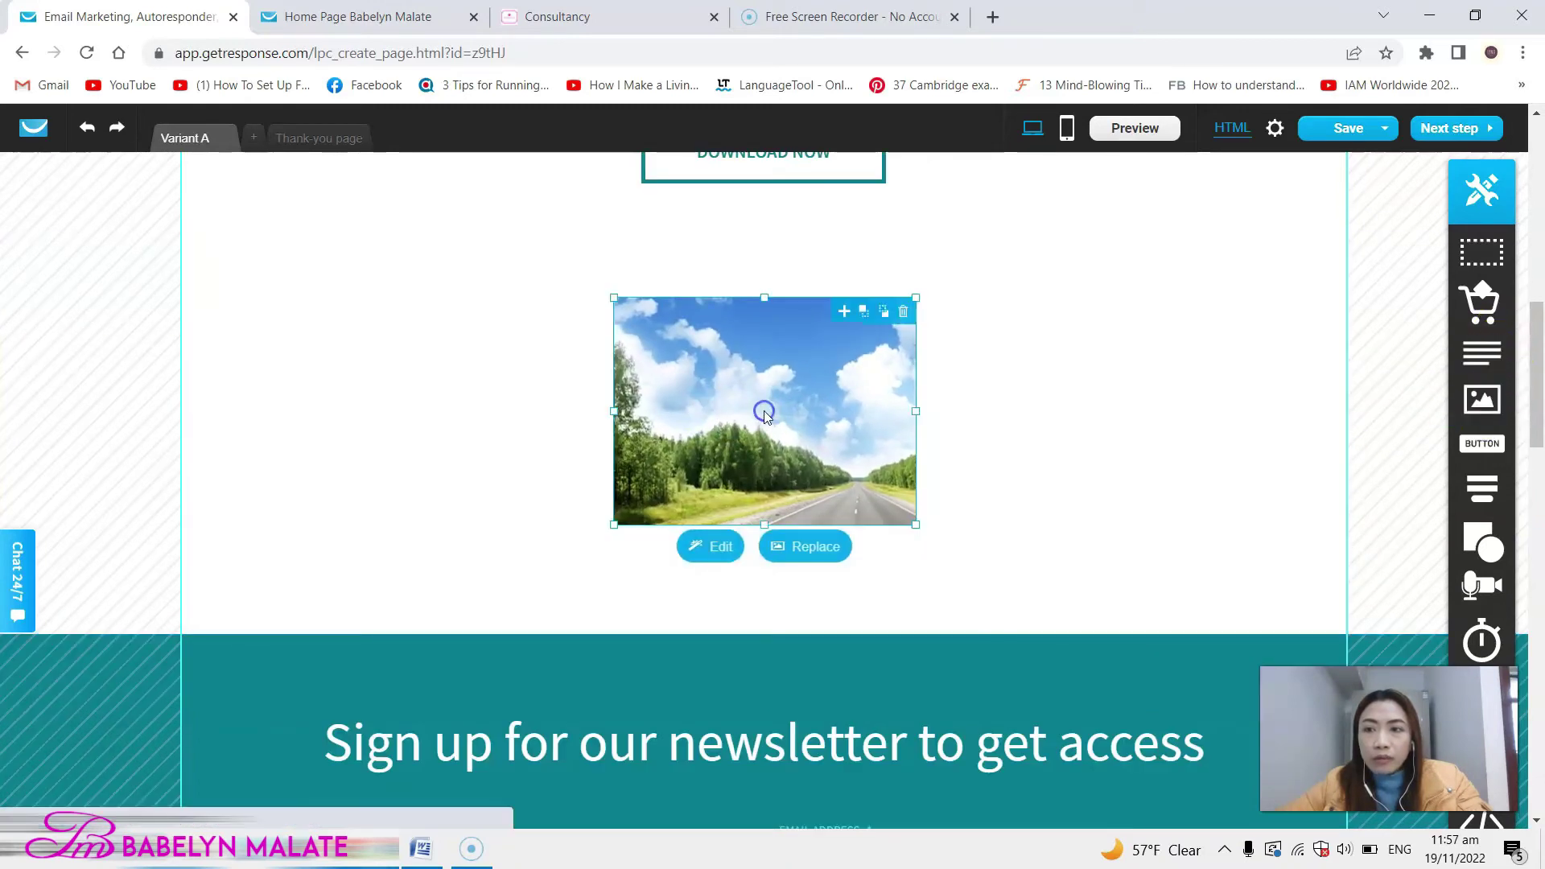
pyautogui.scroll(-3, 969, 402)
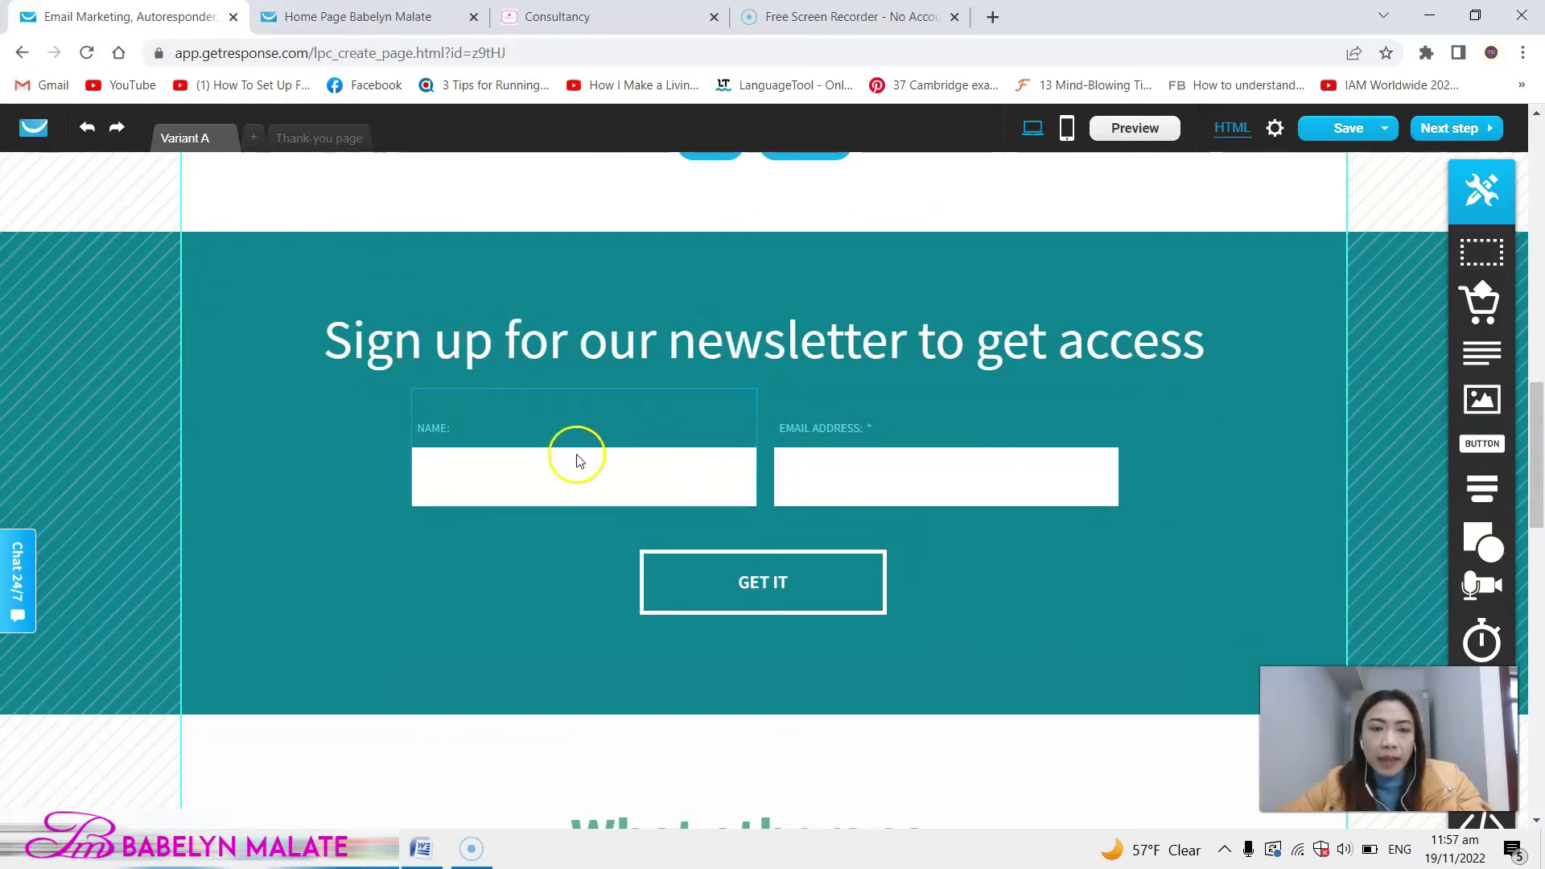
# Step: Replace 'newsletter to get access' in the sign-up heading with 'consultation'
pyautogui.doubleClick(937, 346)
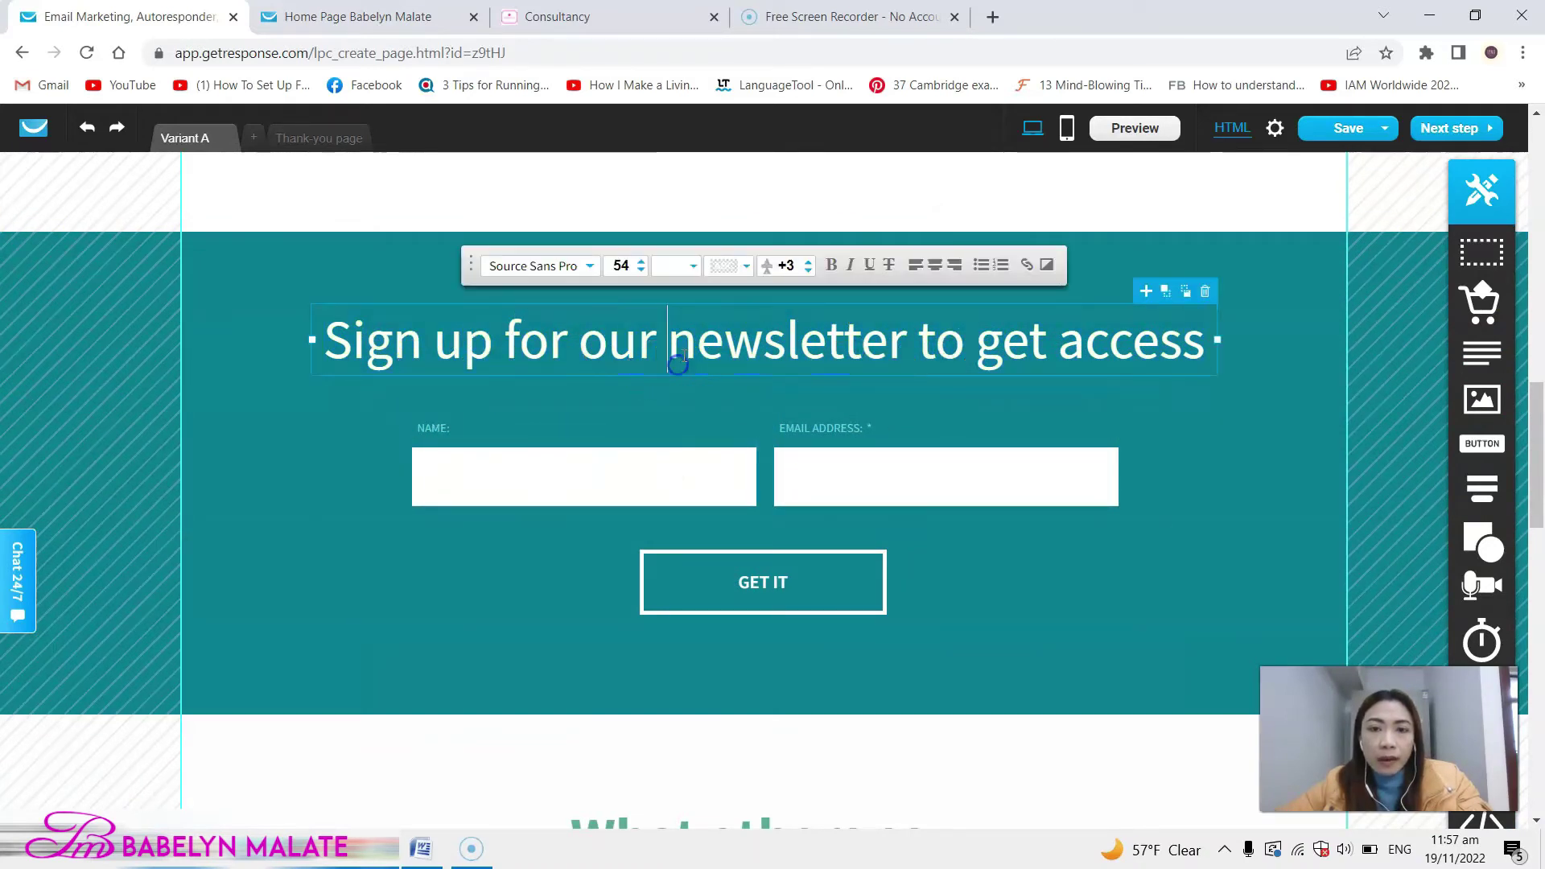
pyautogui.moveTo(1026, 342); pyautogui.dragTo(1220, 339)
pyautogui.press('BackSpace')
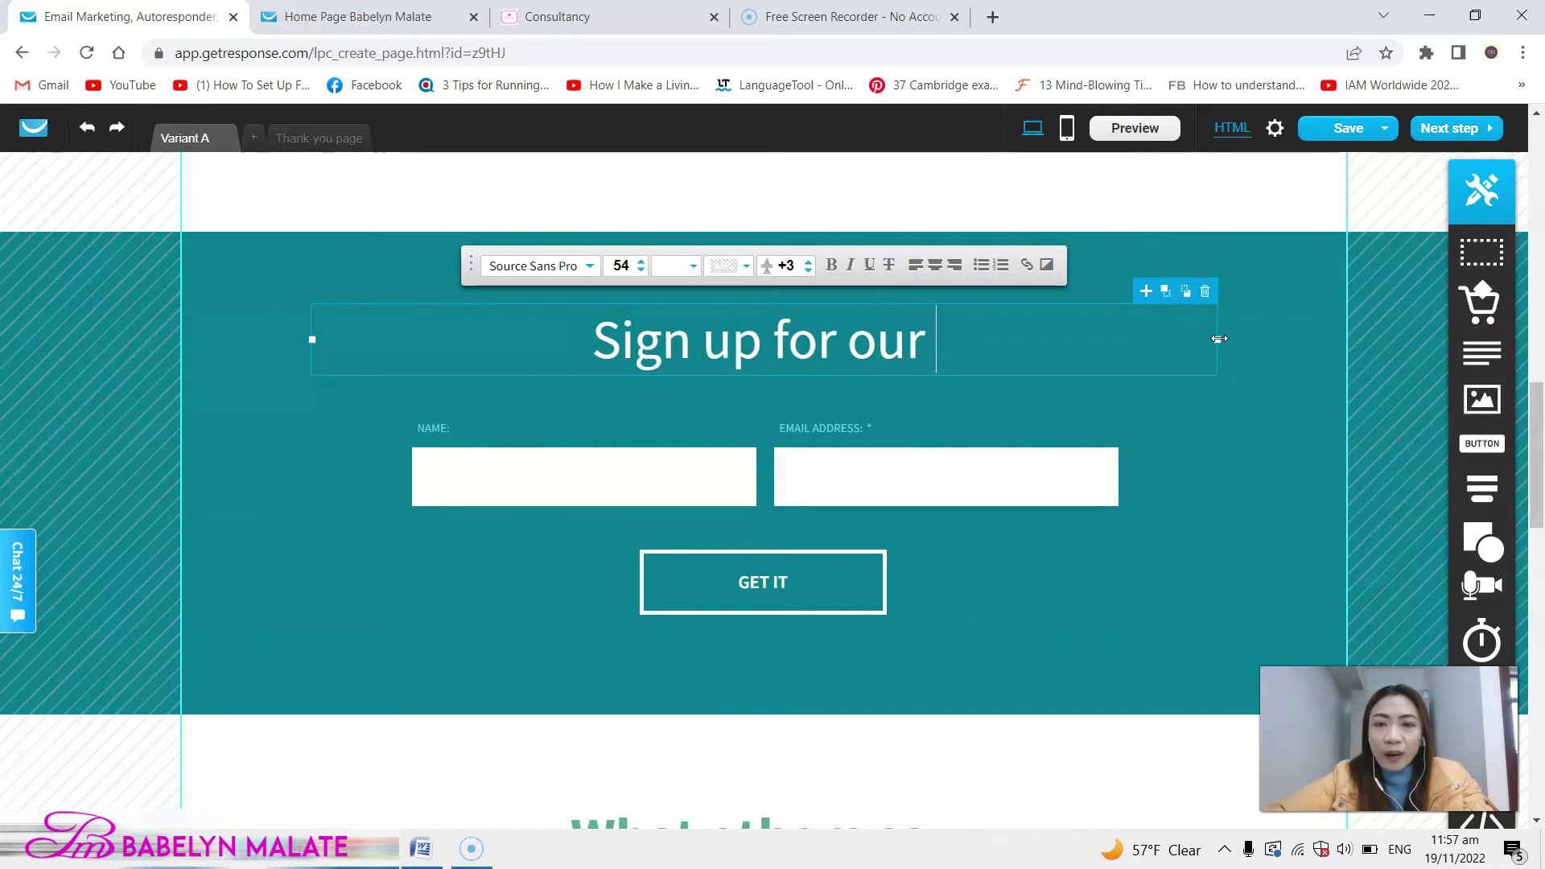
pyautogui.write('consultation')
pyautogui.click(1048, 359)
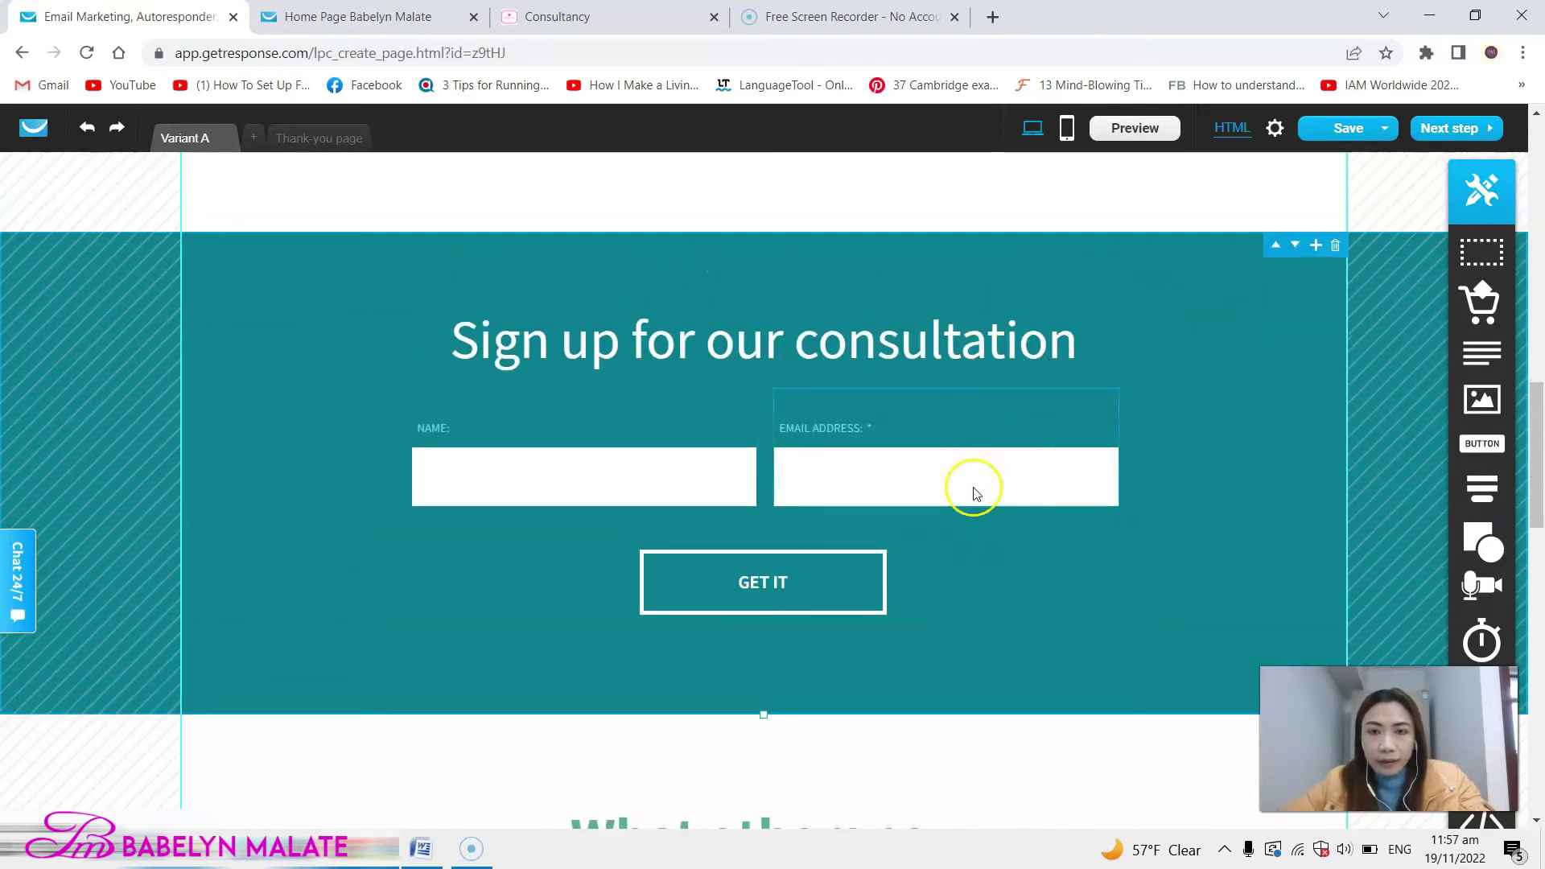
pyautogui.click(673, 423)
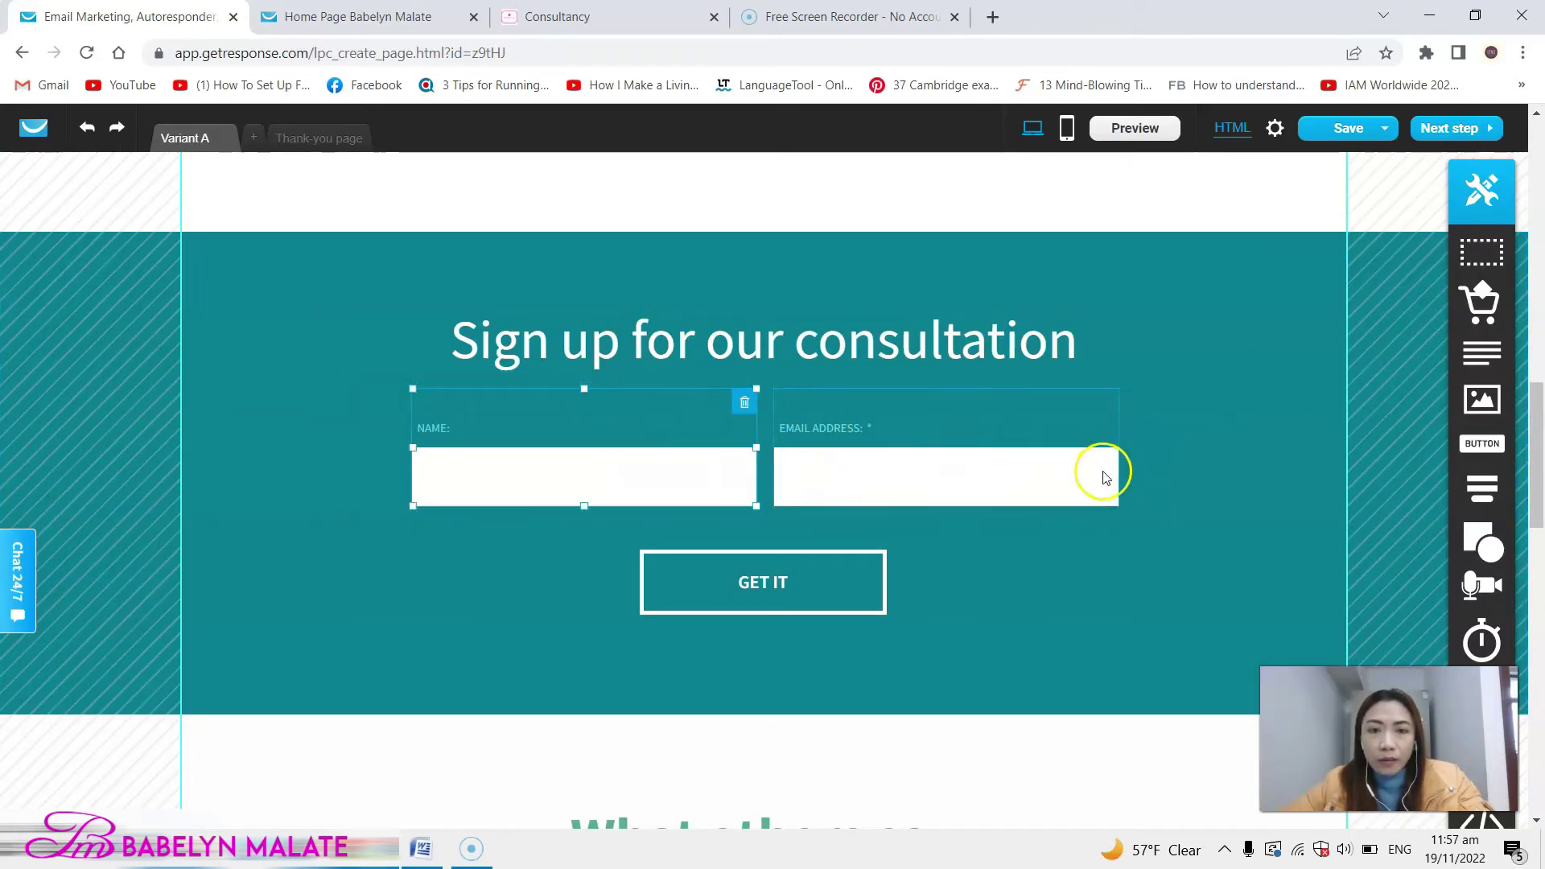
pyautogui.click(1114, 416)
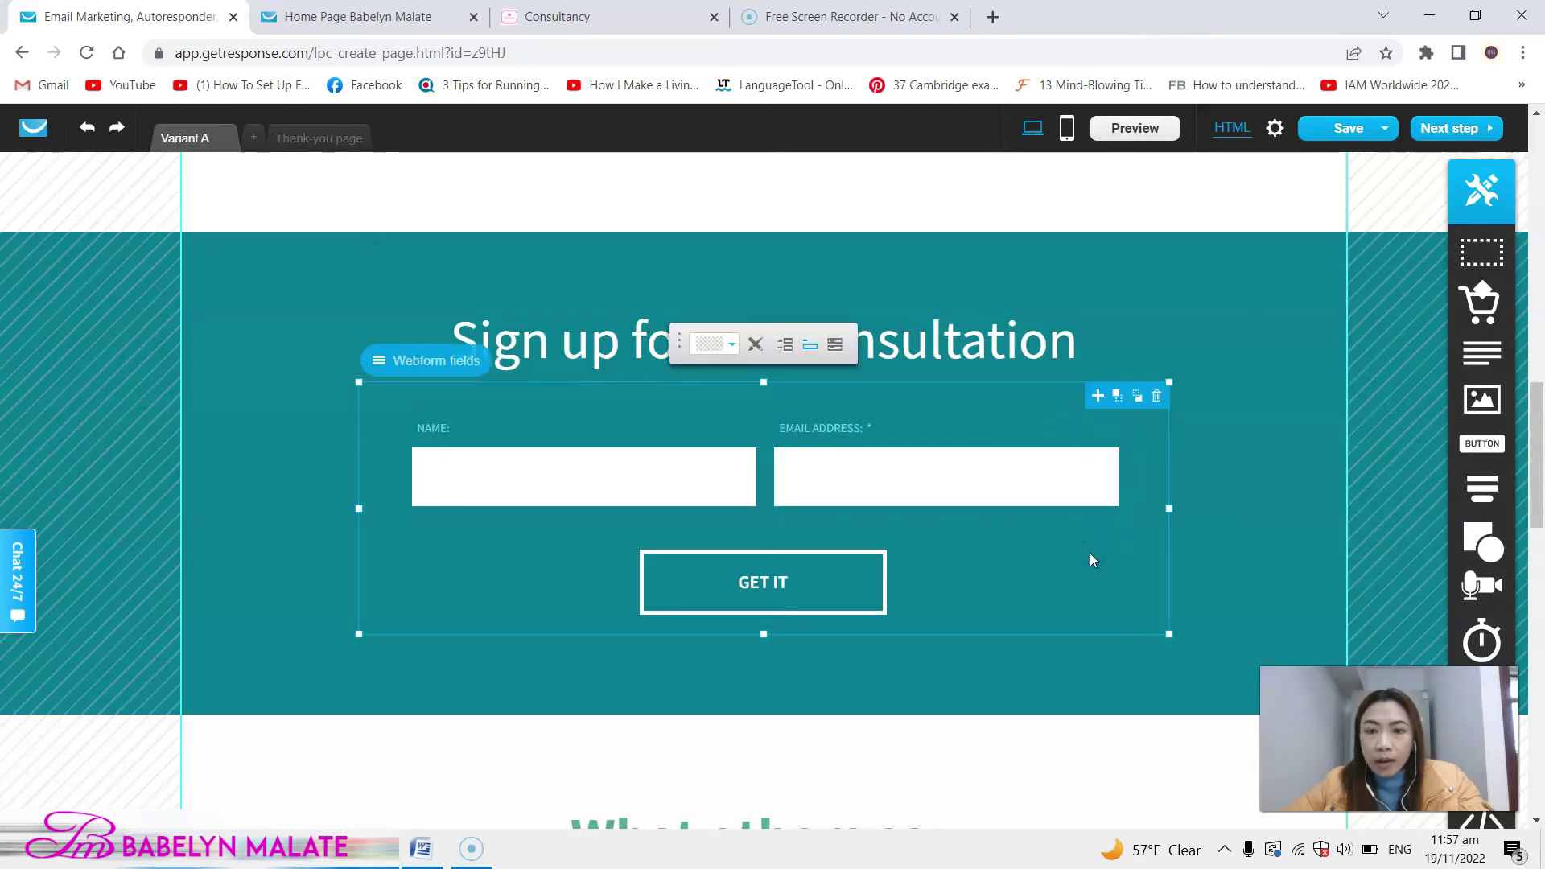
# Step: Add Phone and City fields to the consultation sign-up form
pyautogui.click(416, 366)
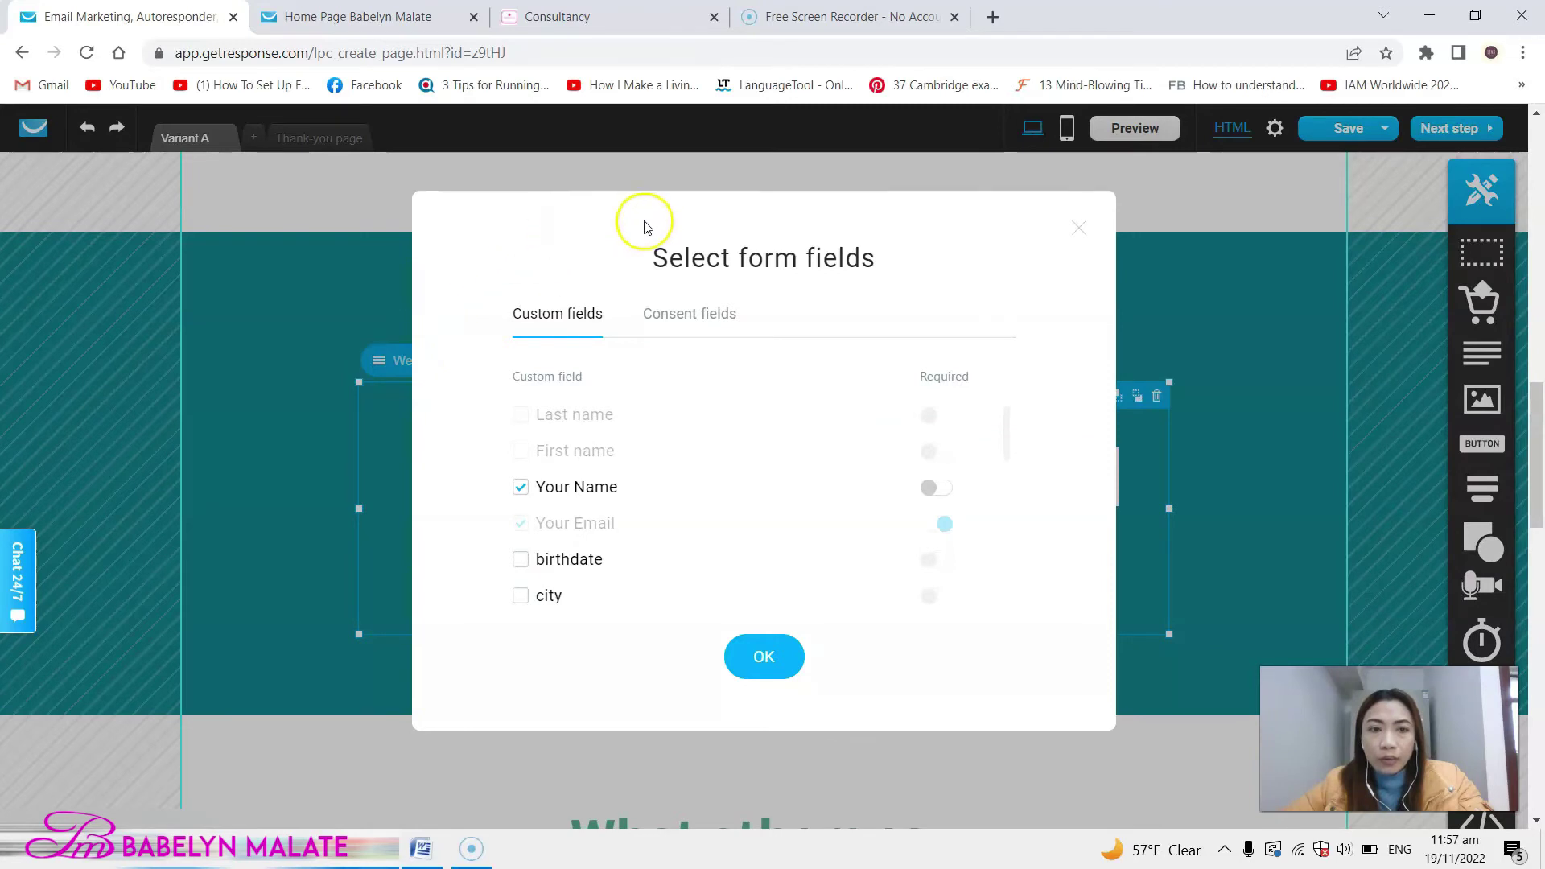
pyautogui.scroll(-2, 668, 450)
pyautogui.scroll(-5, 675, 450)
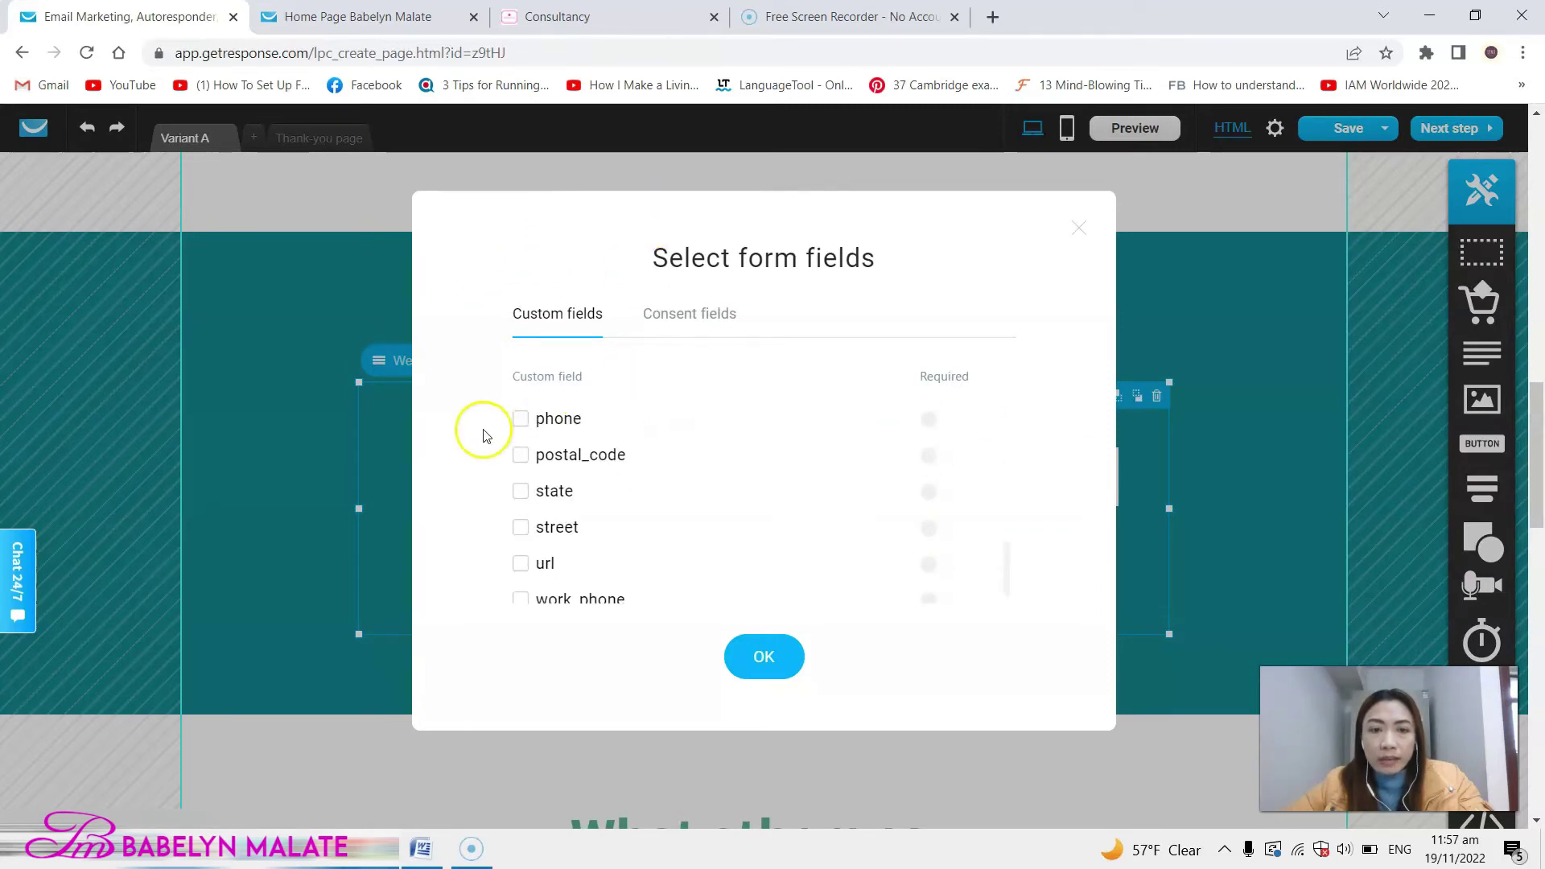
pyautogui.click(522, 419)
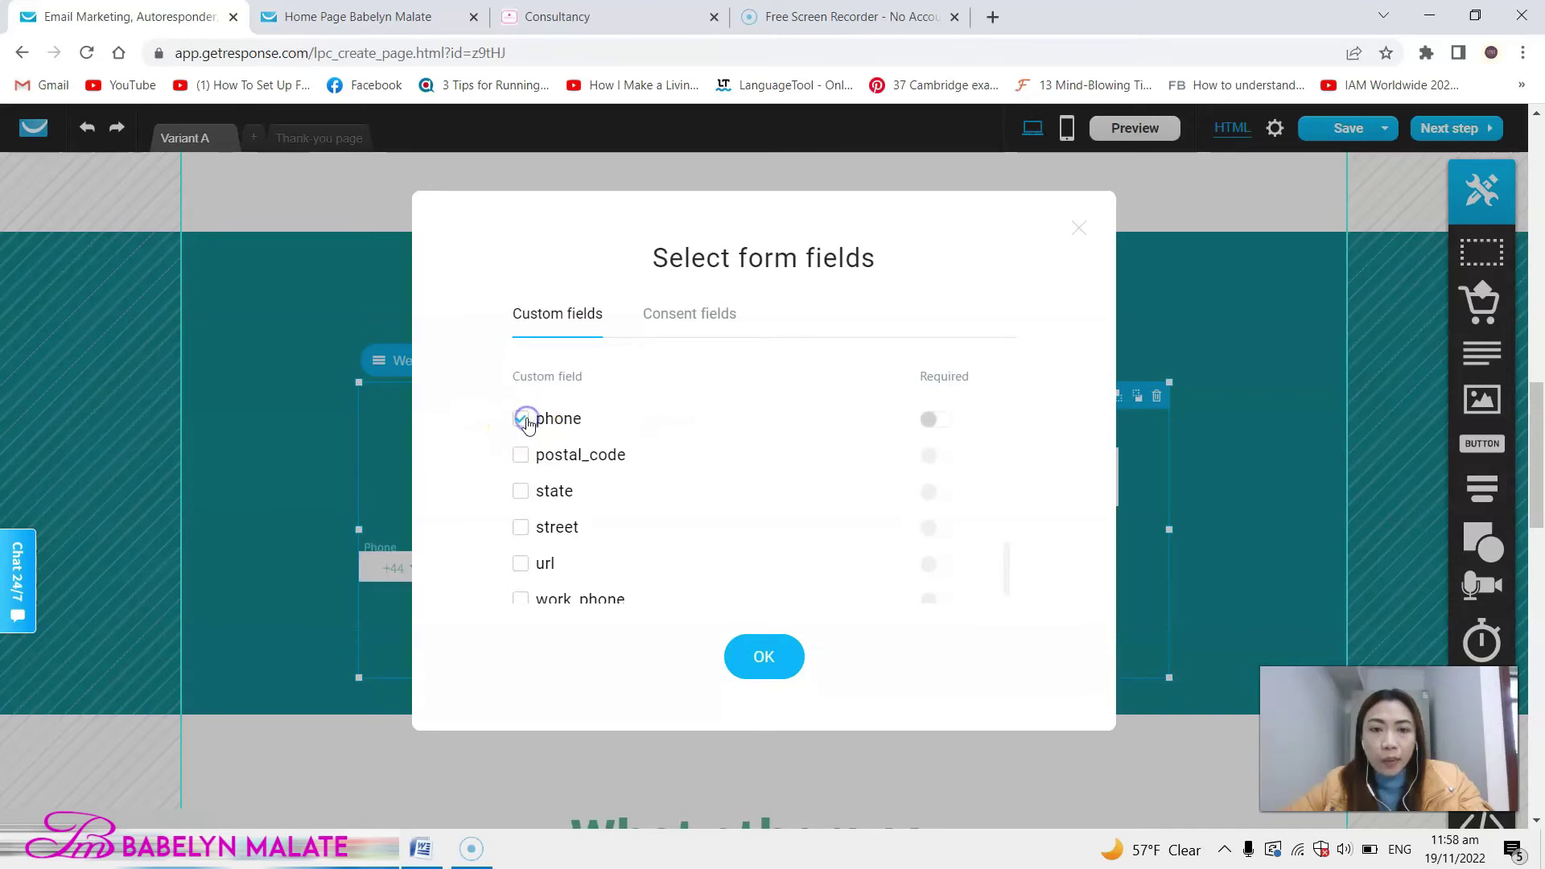
pyautogui.scroll(5, 667, 535)
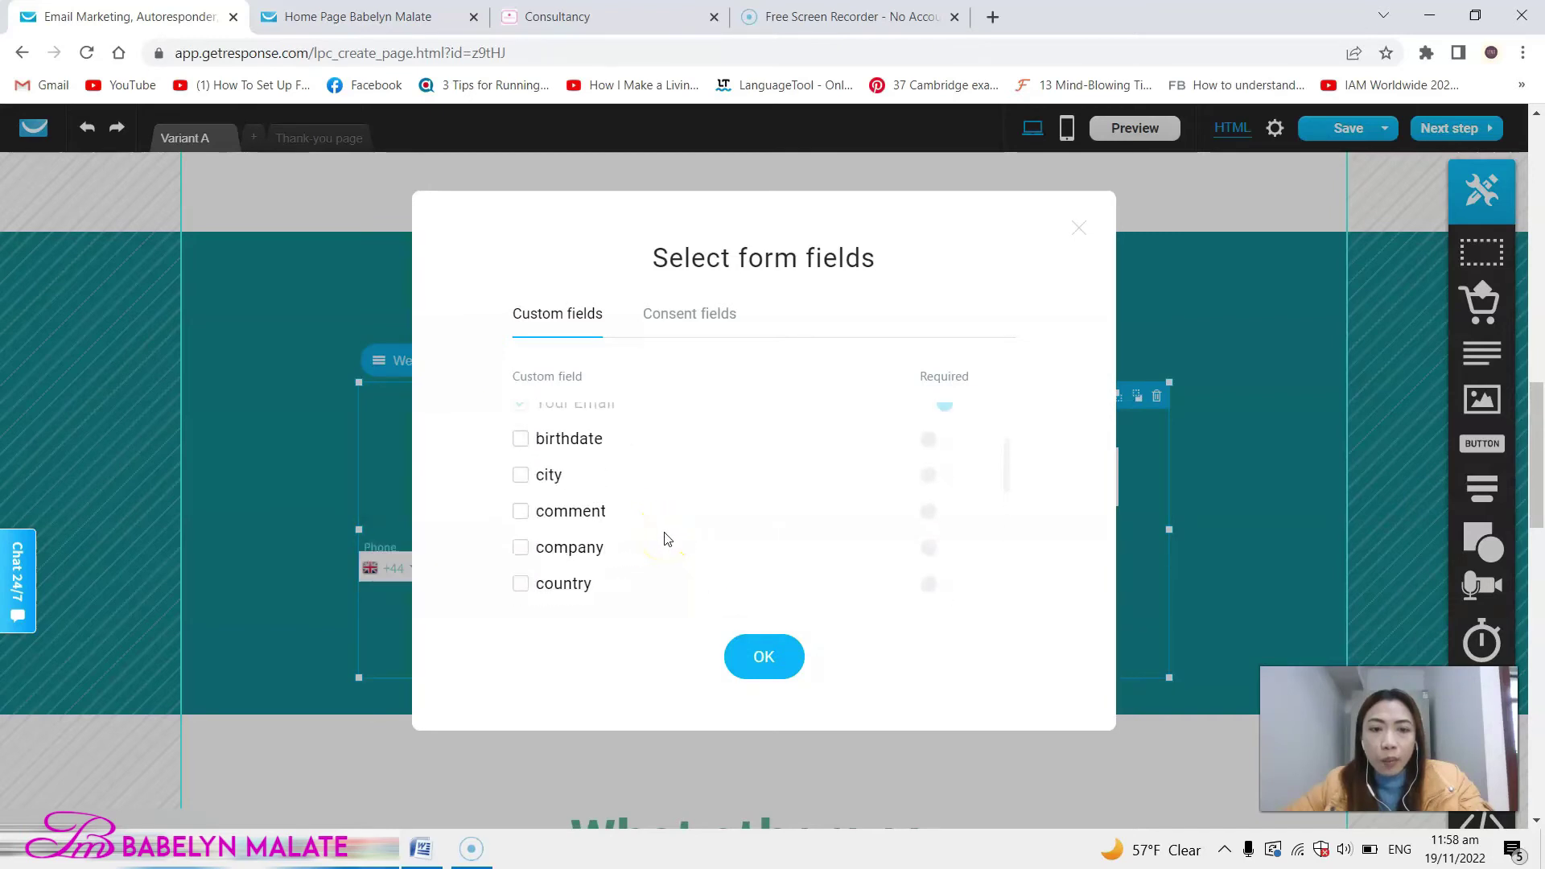
pyautogui.click(520, 475)
pyautogui.click(764, 657)
# Step: Narrow and reposition the form block, placing City beside Phone
pyautogui.scroll(-3, 879, 552)
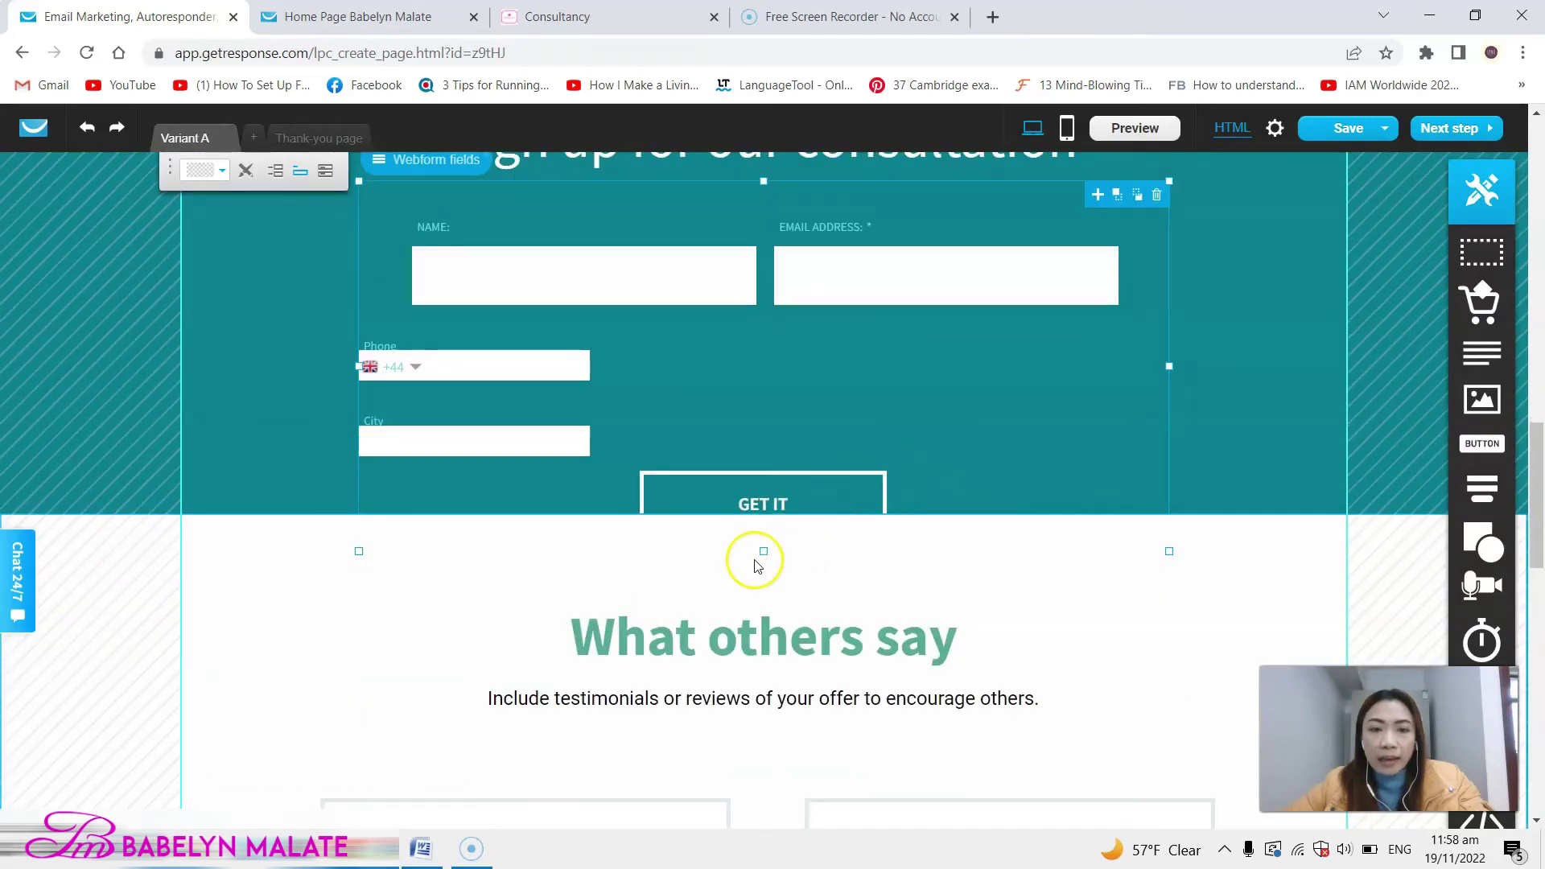
pyautogui.moveTo(1165, 553); pyautogui.dragTo(1117, 489)
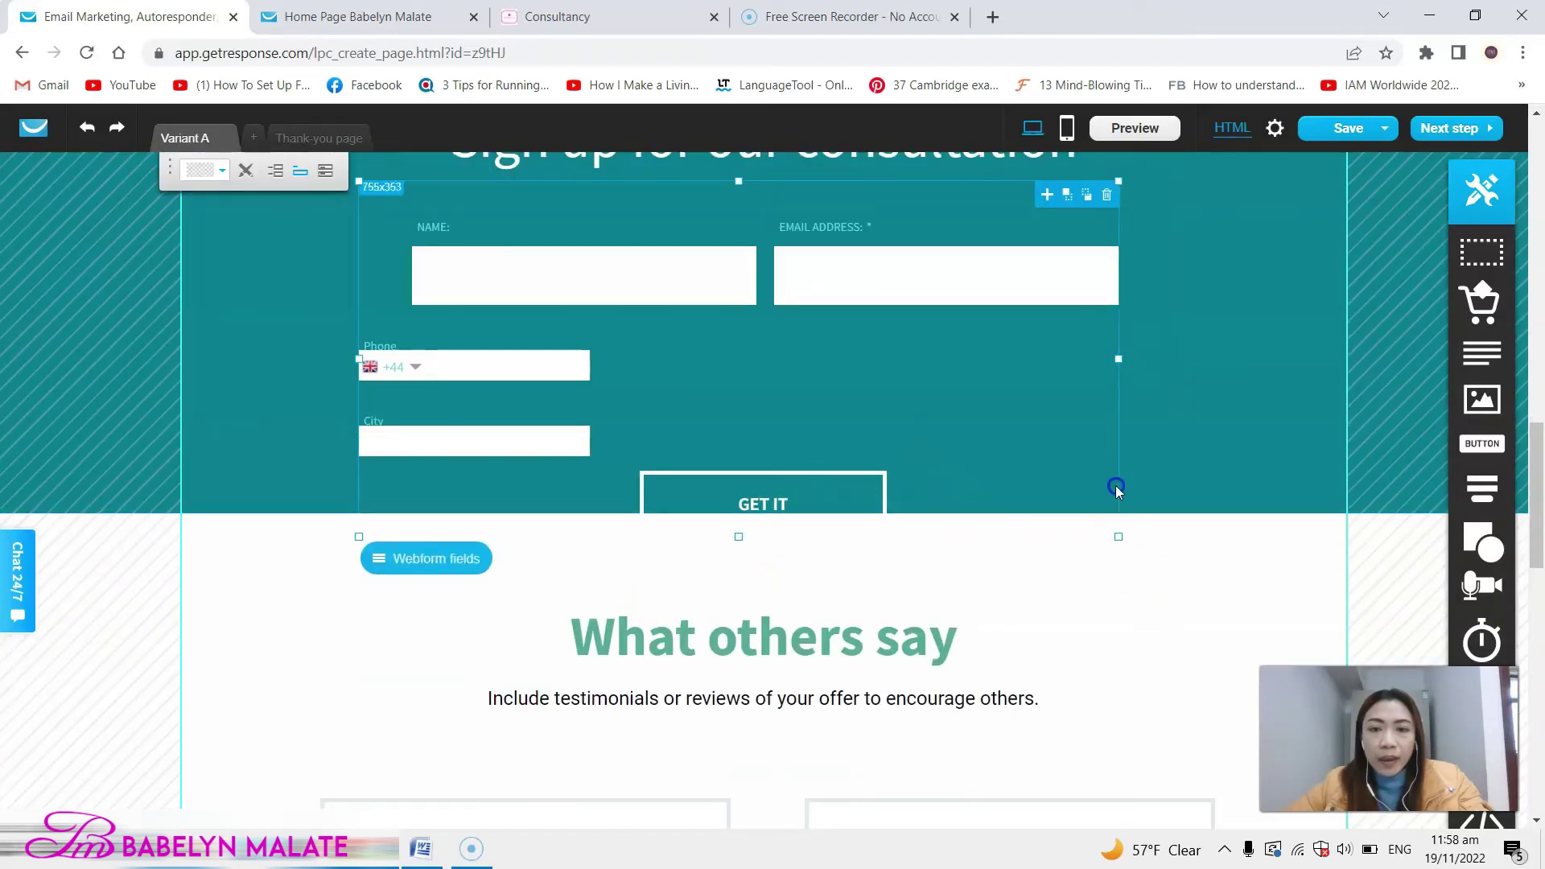
pyautogui.scroll(3, 1040, 480)
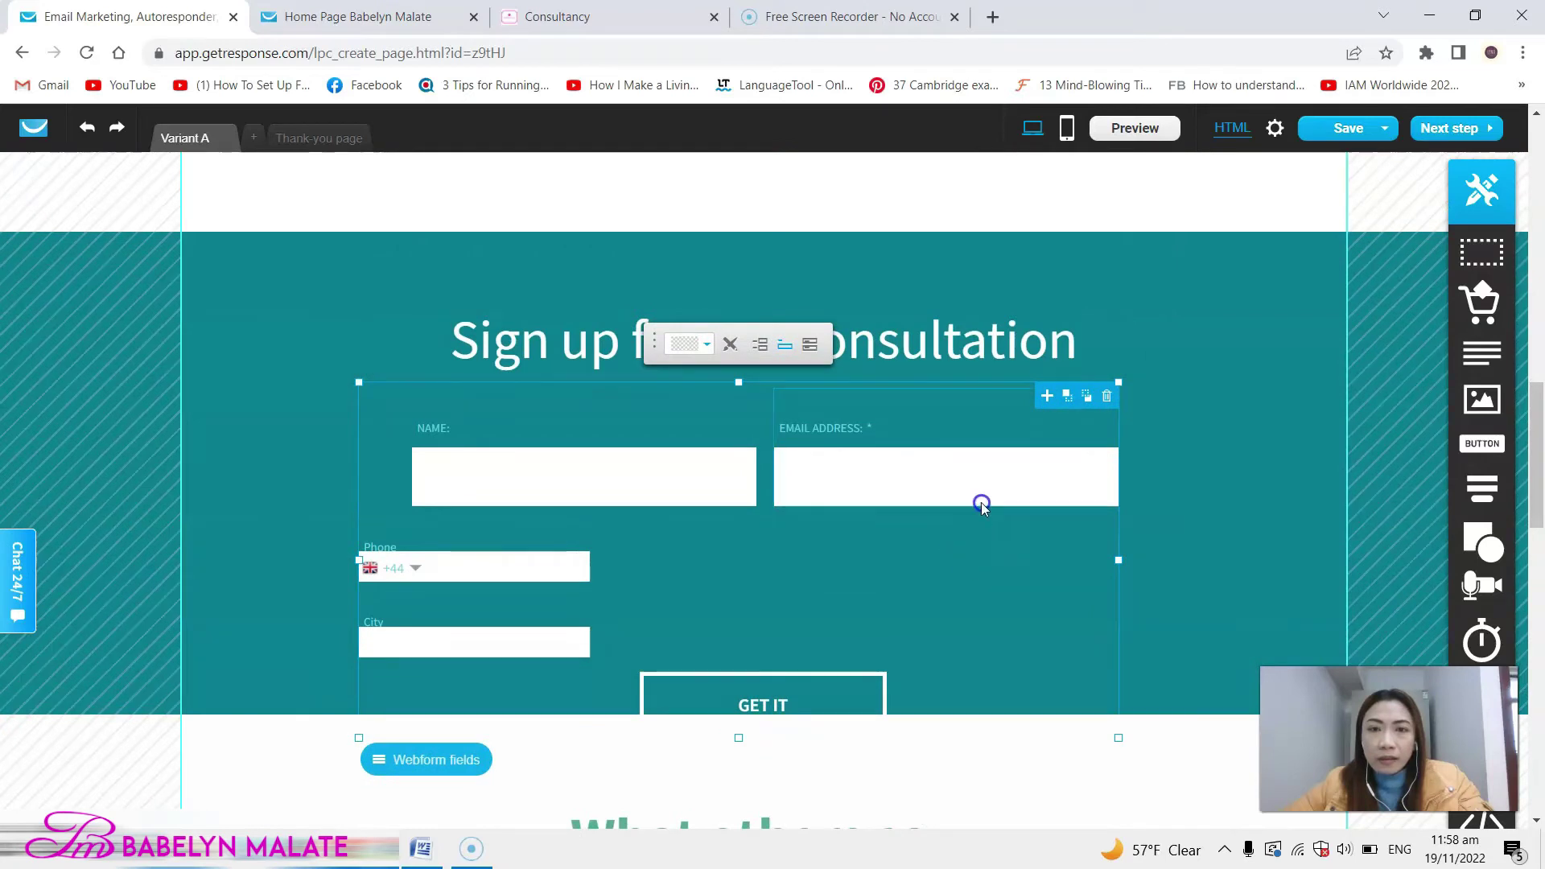
pyautogui.click(950, 313)
pyautogui.moveTo(929, 568); pyautogui.dragTo(666, 509)
pyautogui.moveTo(614, 590); pyautogui.dragTo(1035, 518)
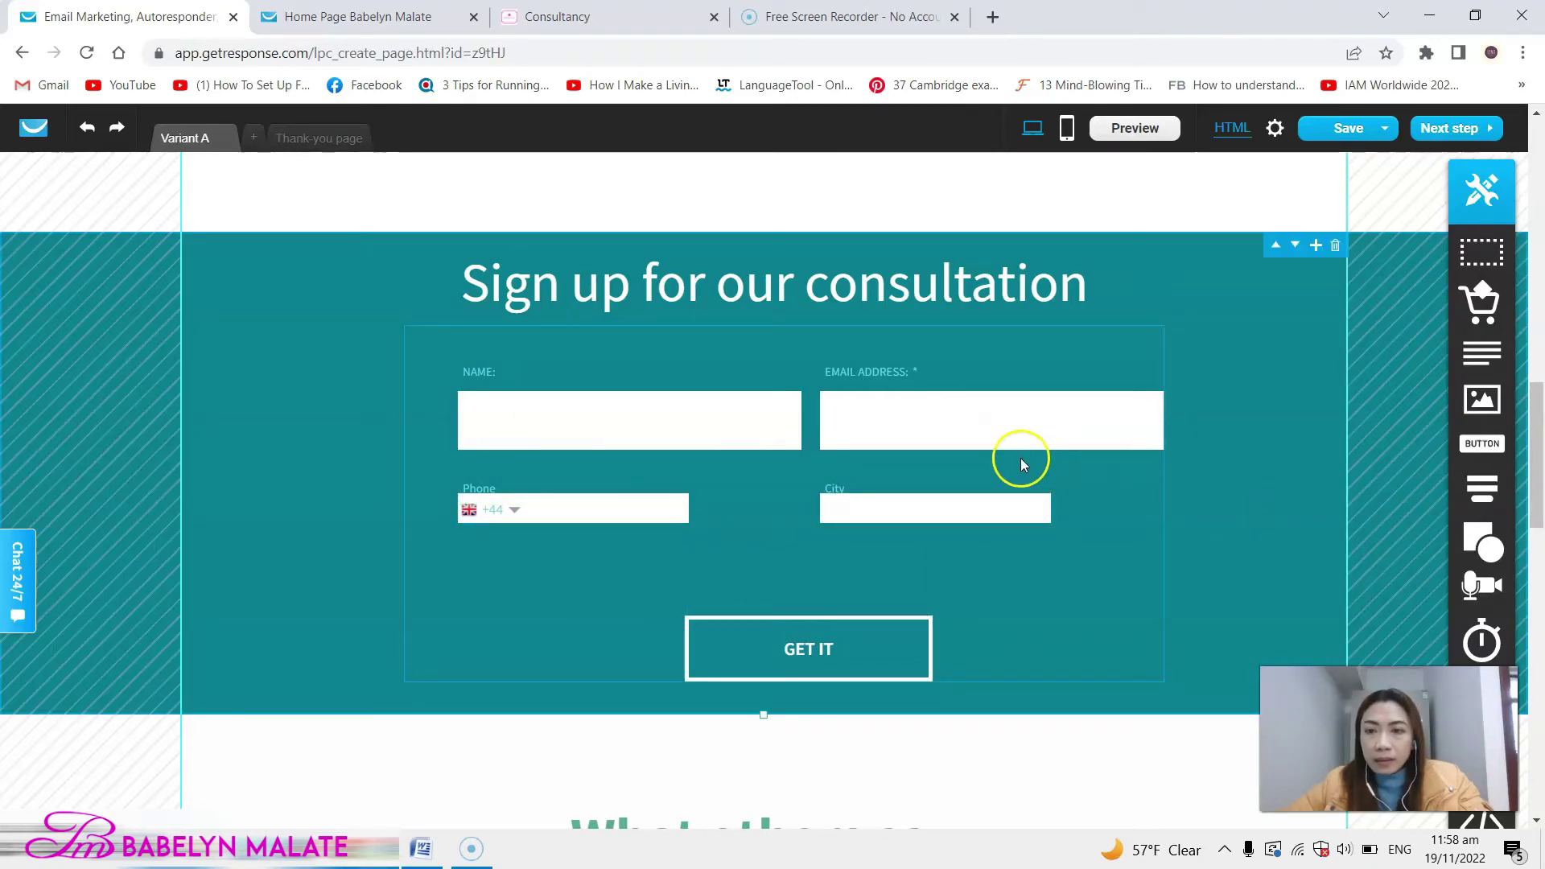
# Step: Retitle the 'What others say' heading to 'Testimonial'
pyautogui.scroll(-1, 1128, 470)
pyautogui.scroll(-6, 1128, 471)
pyautogui.scroll(2, 1127, 470)
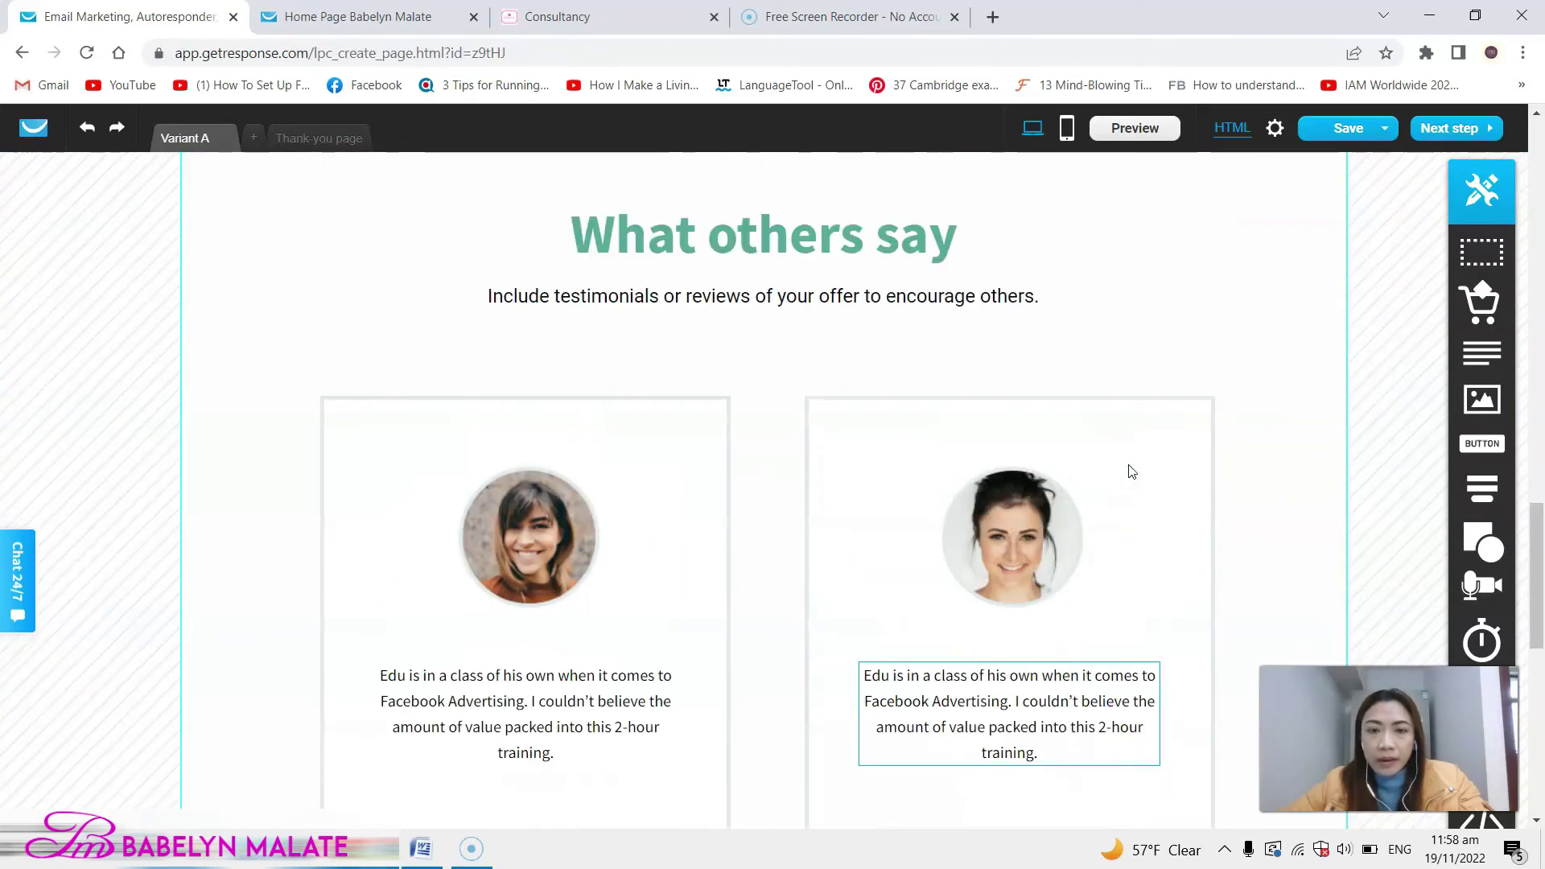
pyautogui.doubleClick(672, 235)
pyautogui.write('T')
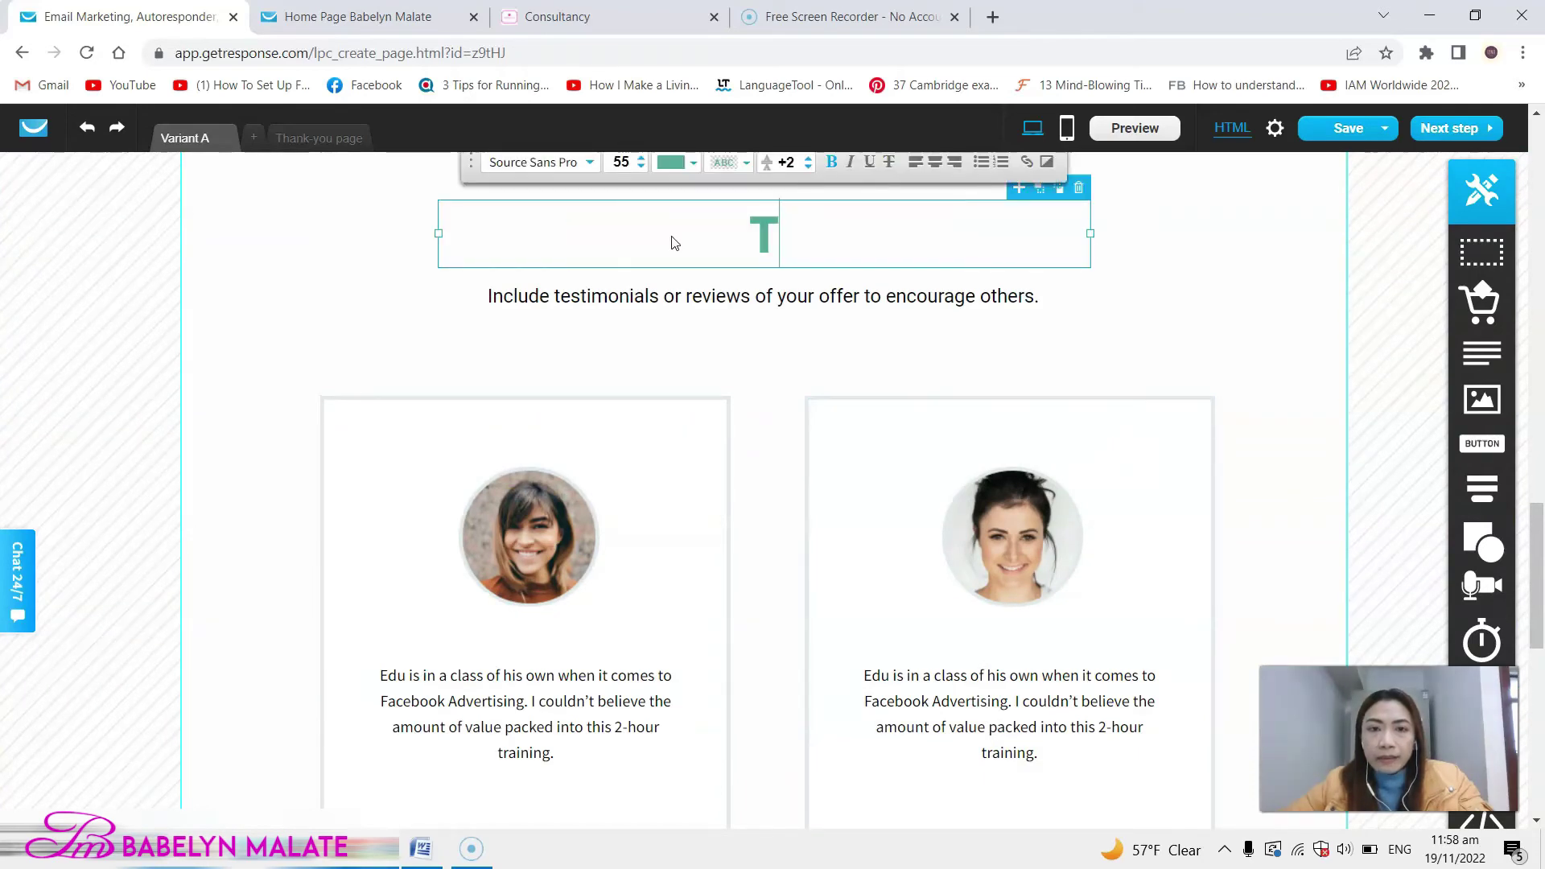
pyautogui.write('estimonial')
pyautogui.scroll(-2, 1217, 349)
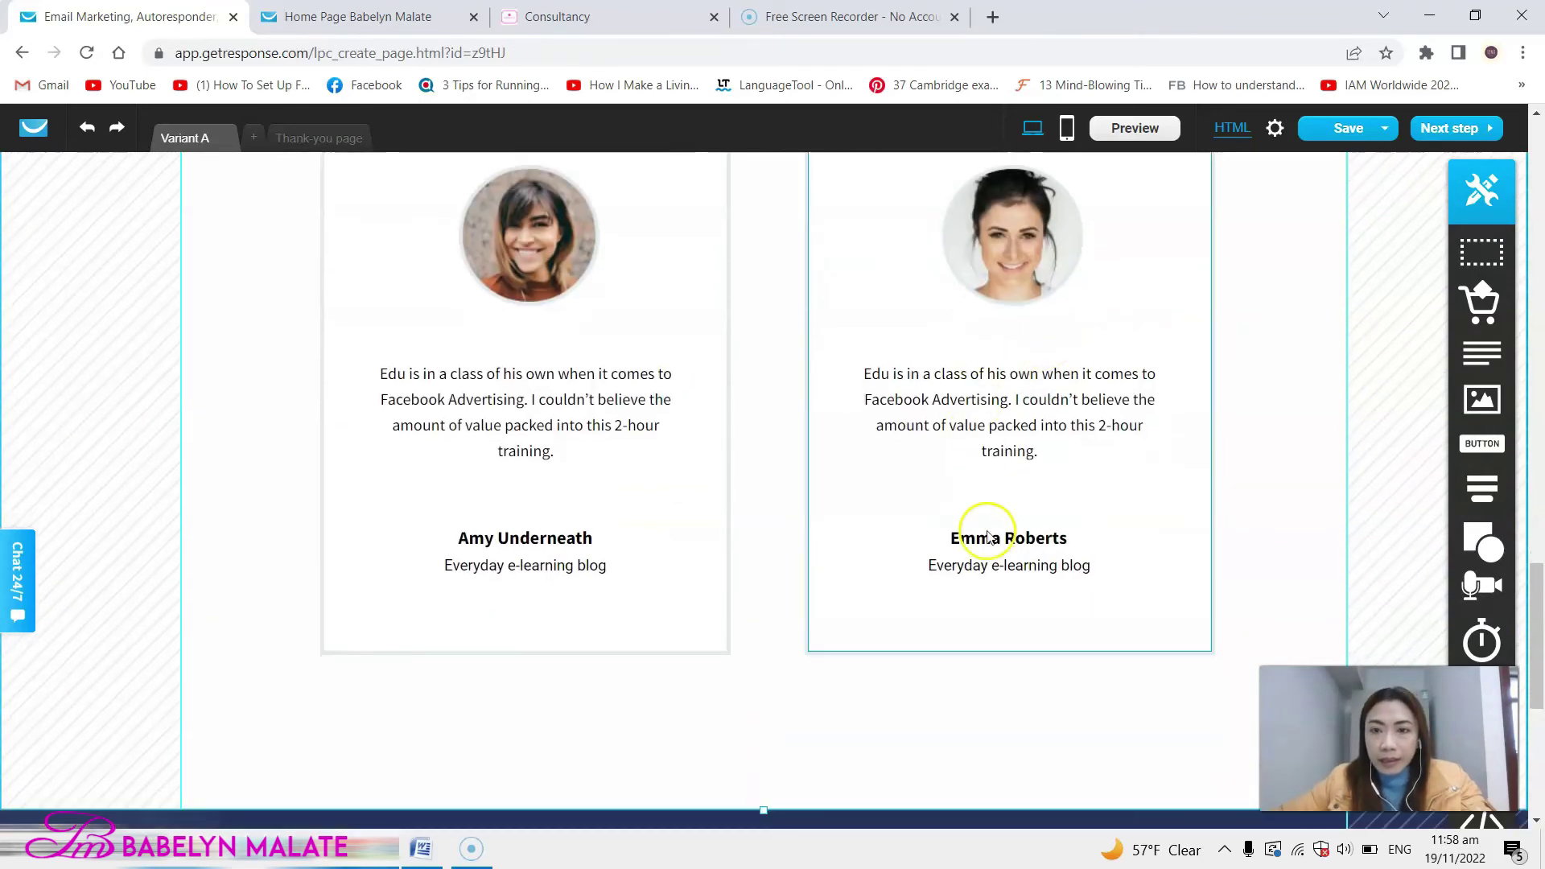
pyautogui.scroll(-2, 986, 496)
pyautogui.scroll(-10, 984, 524)
pyautogui.scroll(1, 1025, 559)
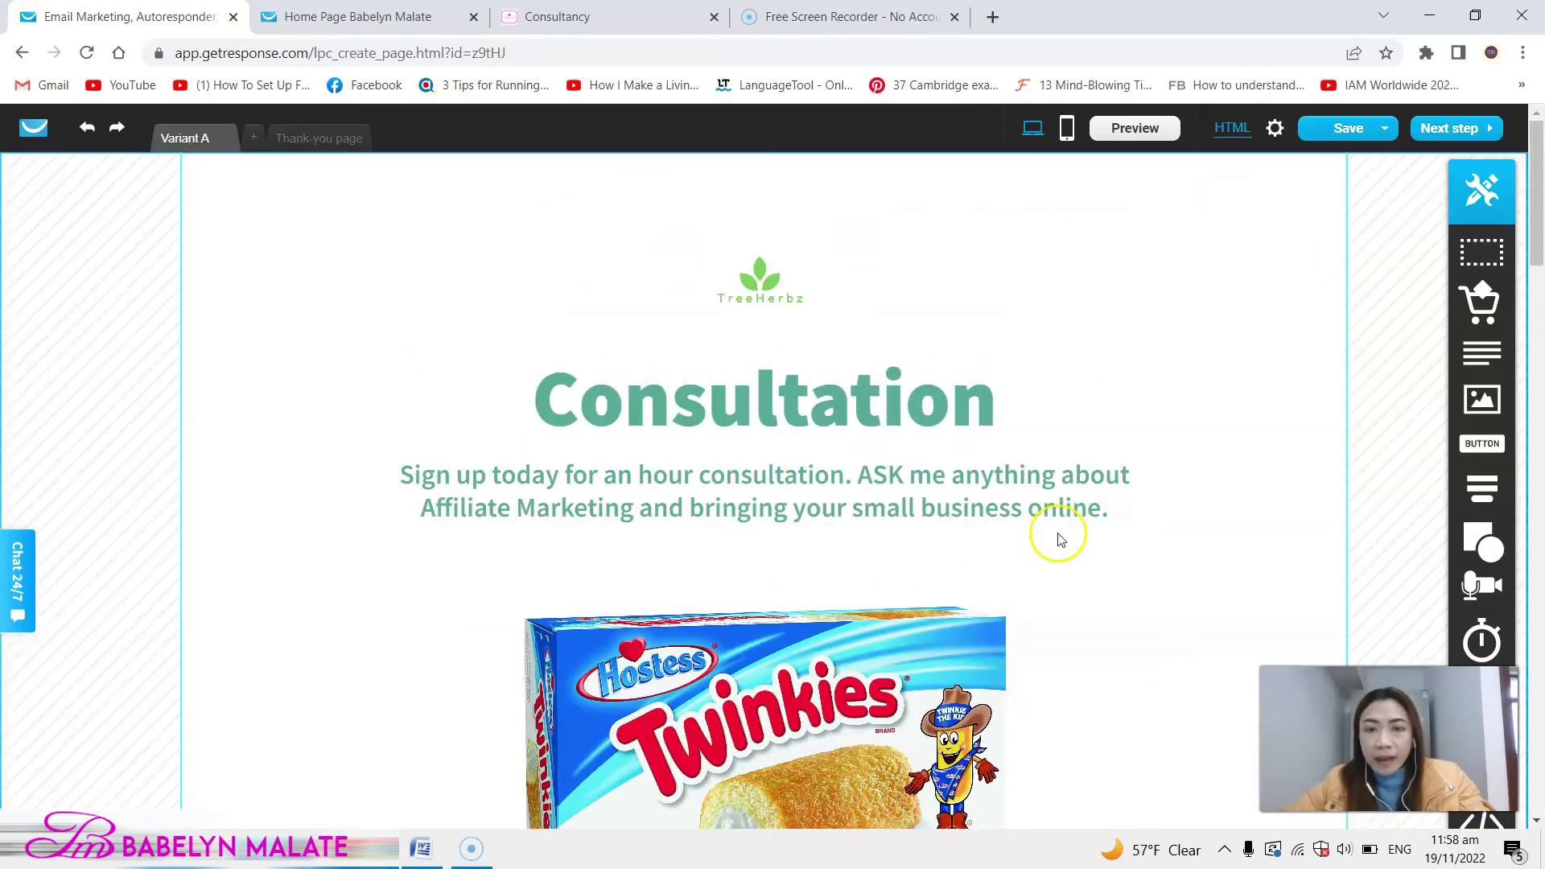
pyautogui.moveTo(1384, 724); pyautogui.dragTo(1176, 719)
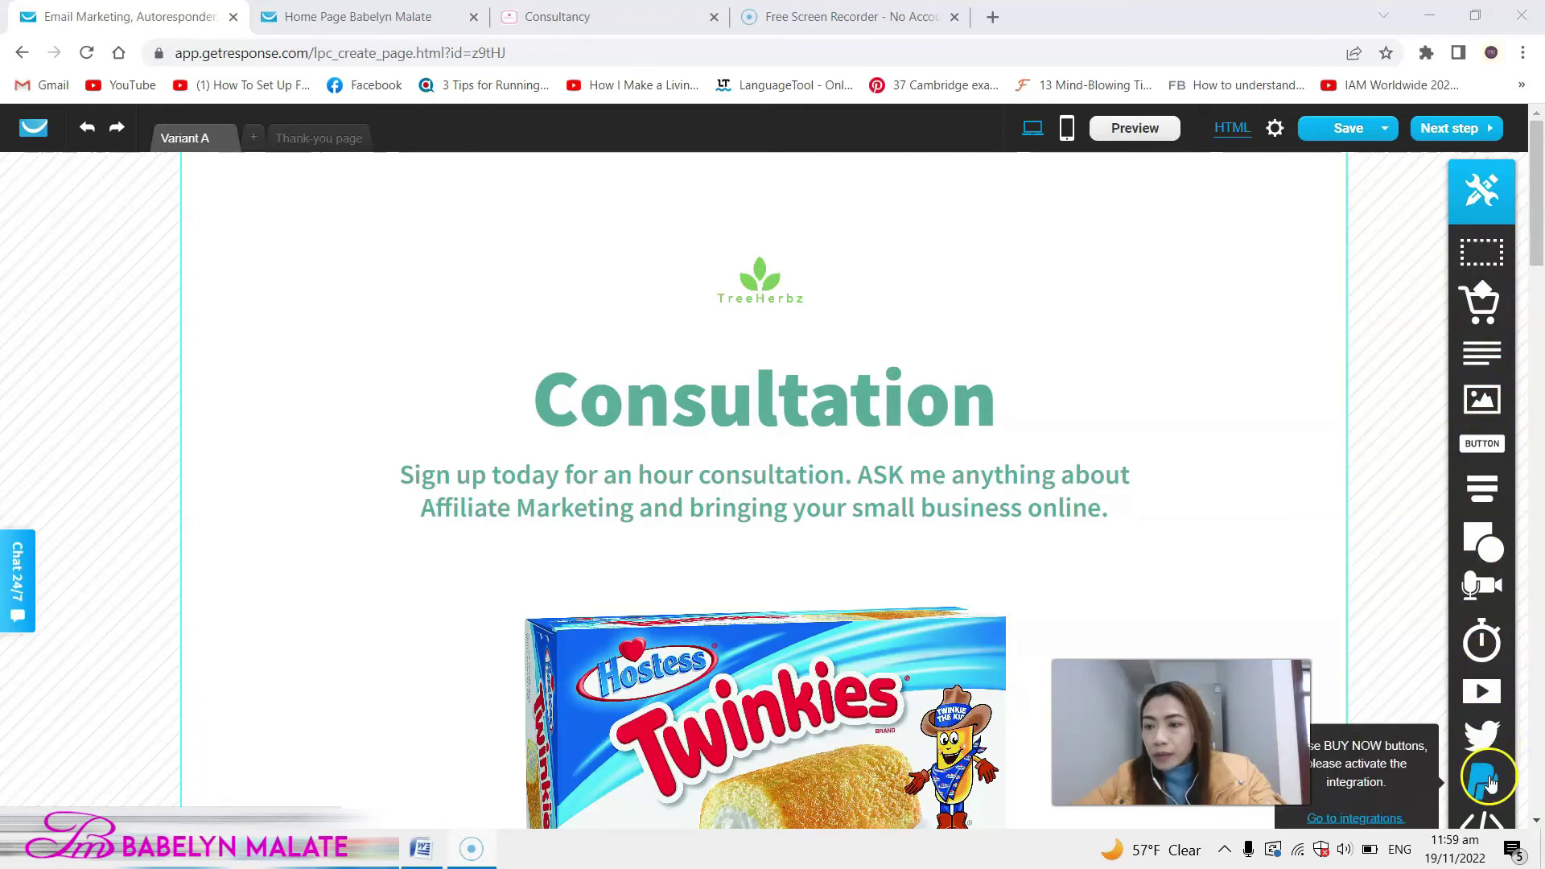
# Step: Add a countdown timer at the top of the page ending 26 November 2022, 12:00 PM
pyautogui.moveTo(1493, 598)
pyautogui.click(1489, 644)
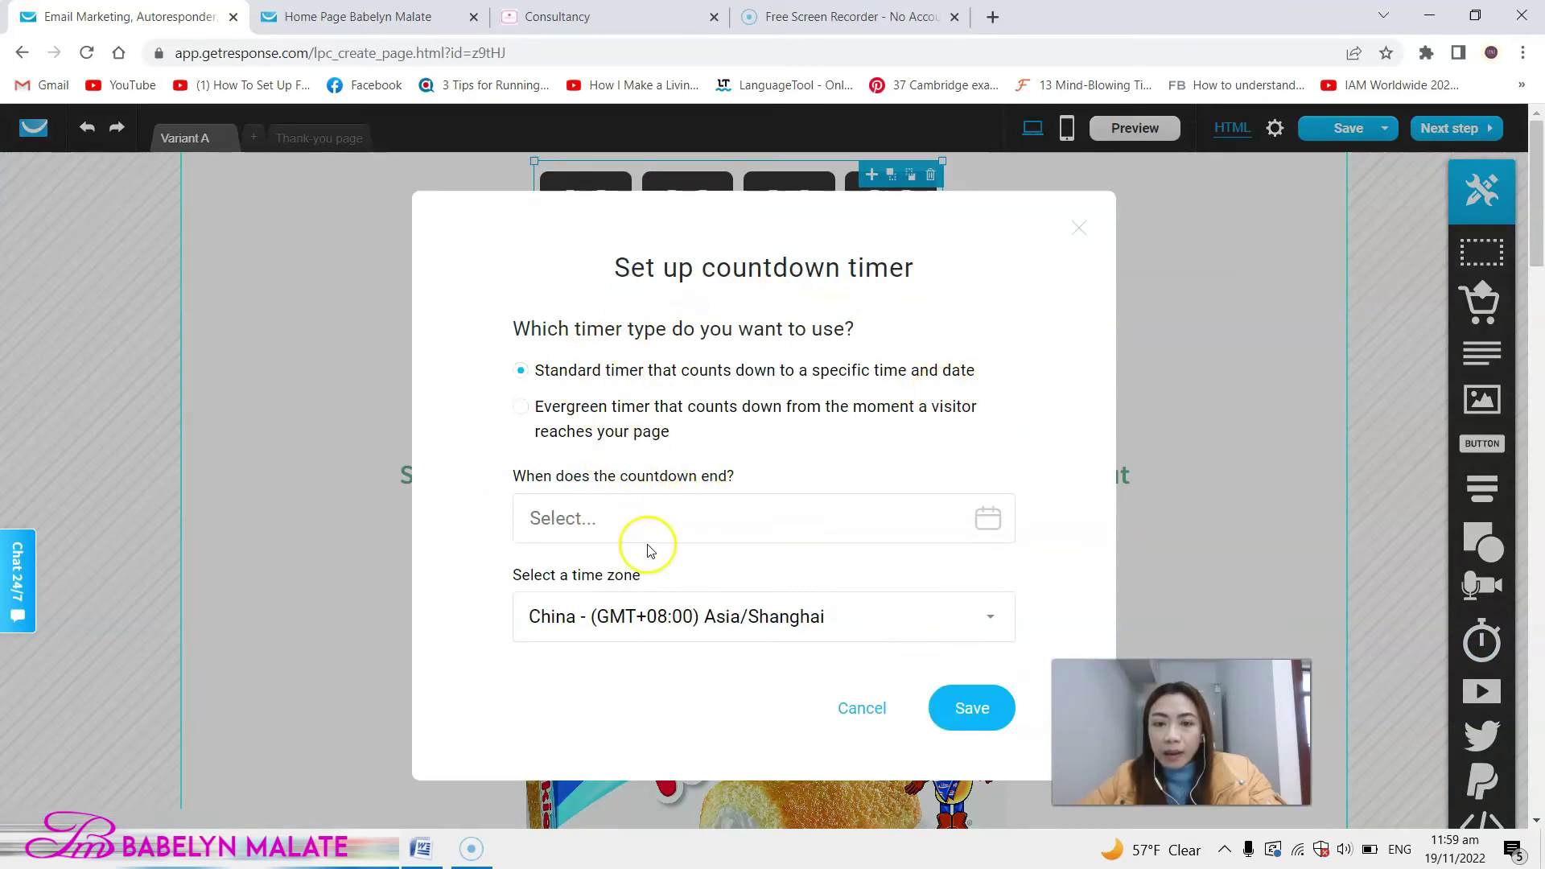
pyautogui.click(991, 521)
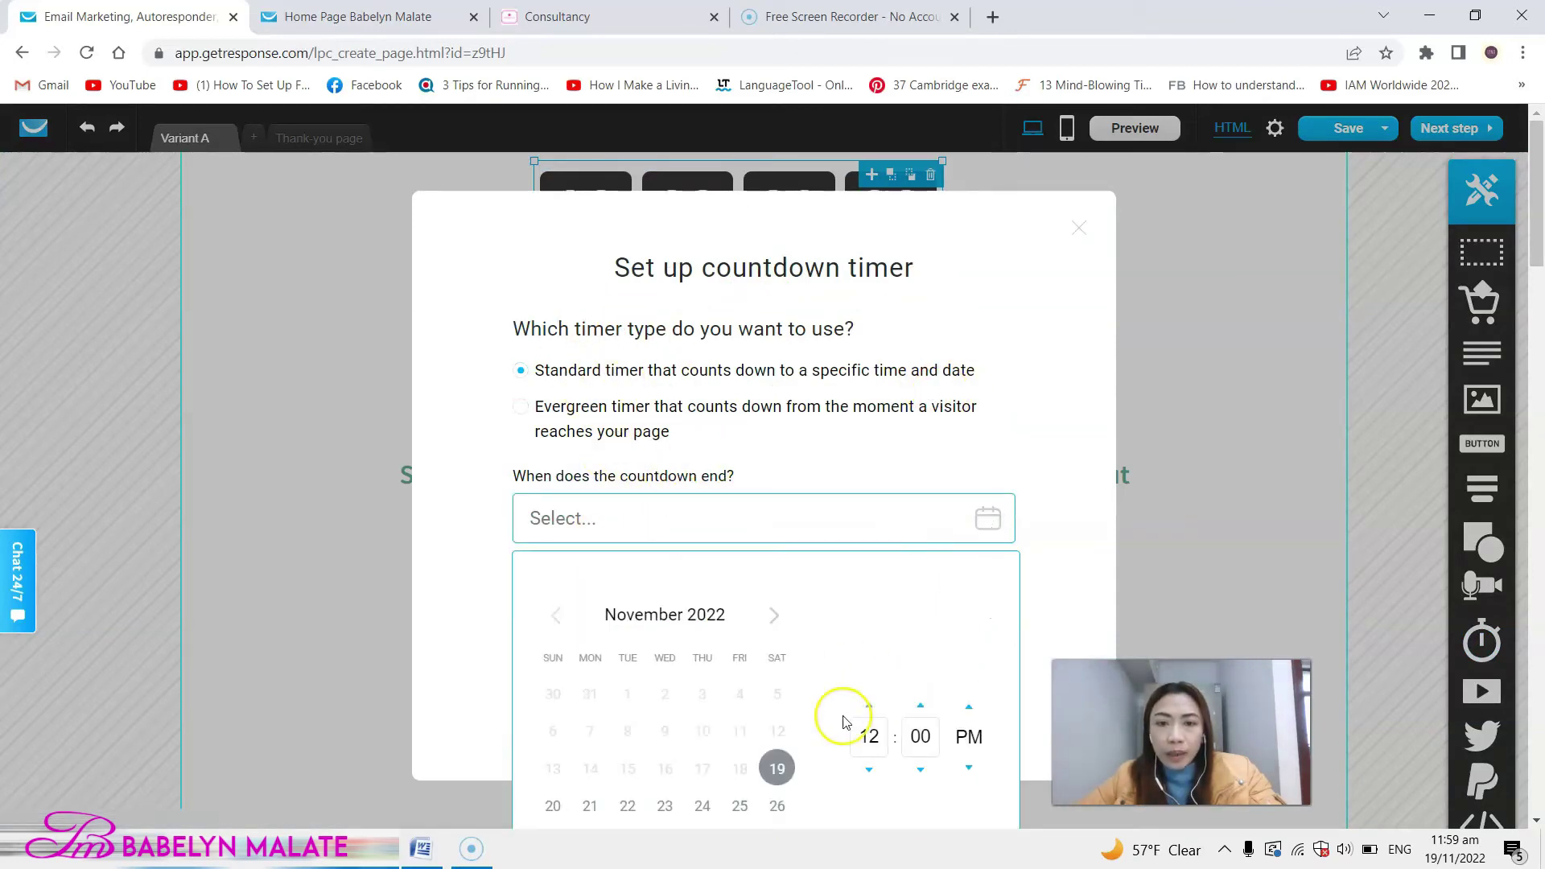
pyautogui.scroll(-1, 805, 708)
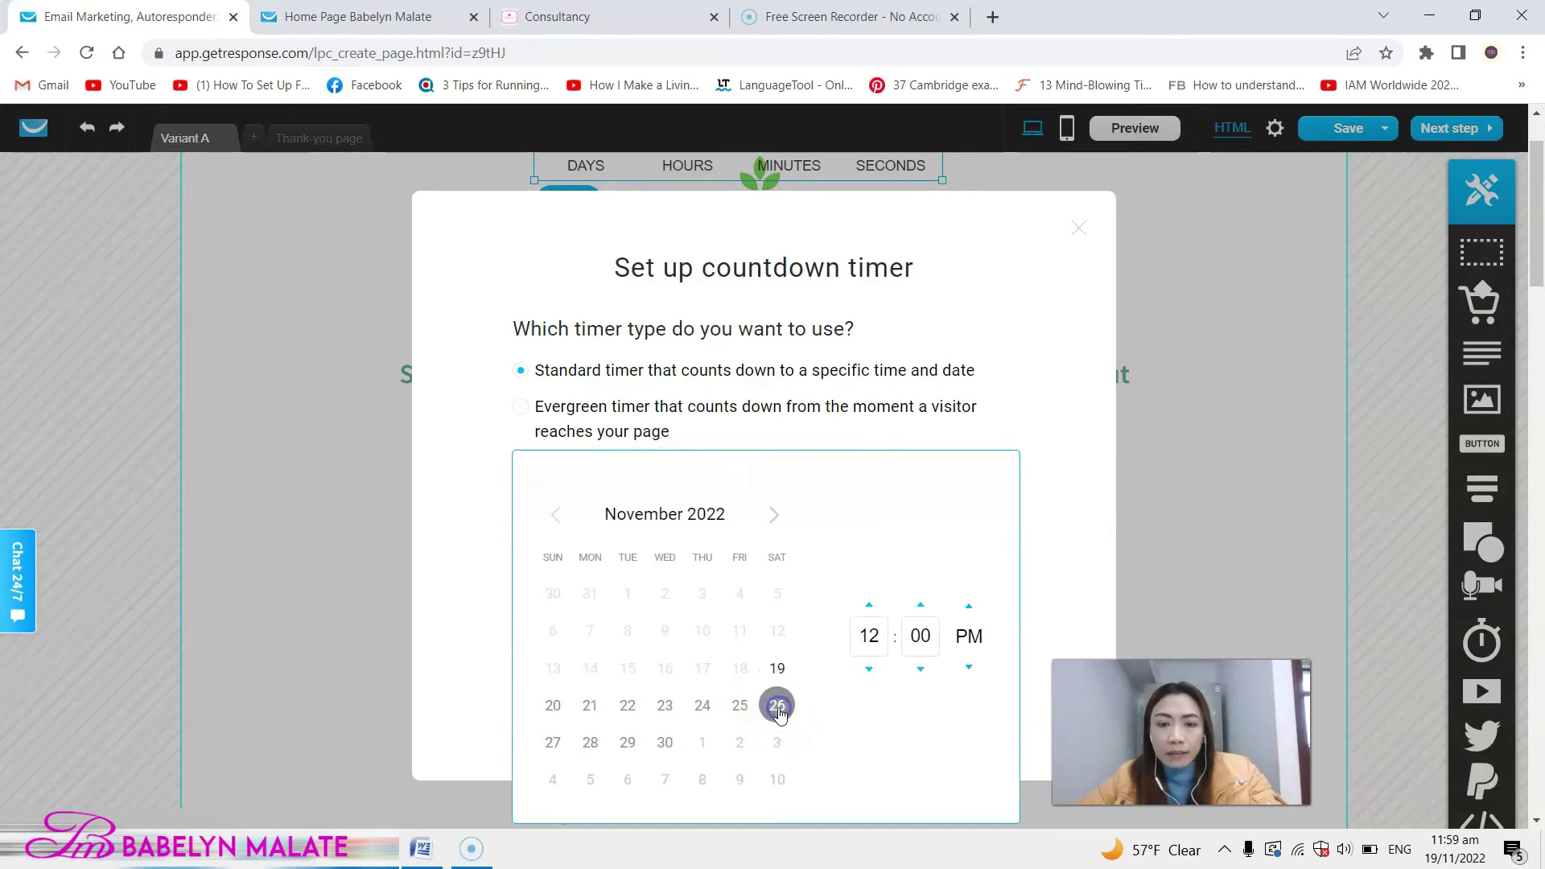
pyautogui.click(777, 709)
pyautogui.scroll(-3, 985, 715)
pyautogui.click(972, 709)
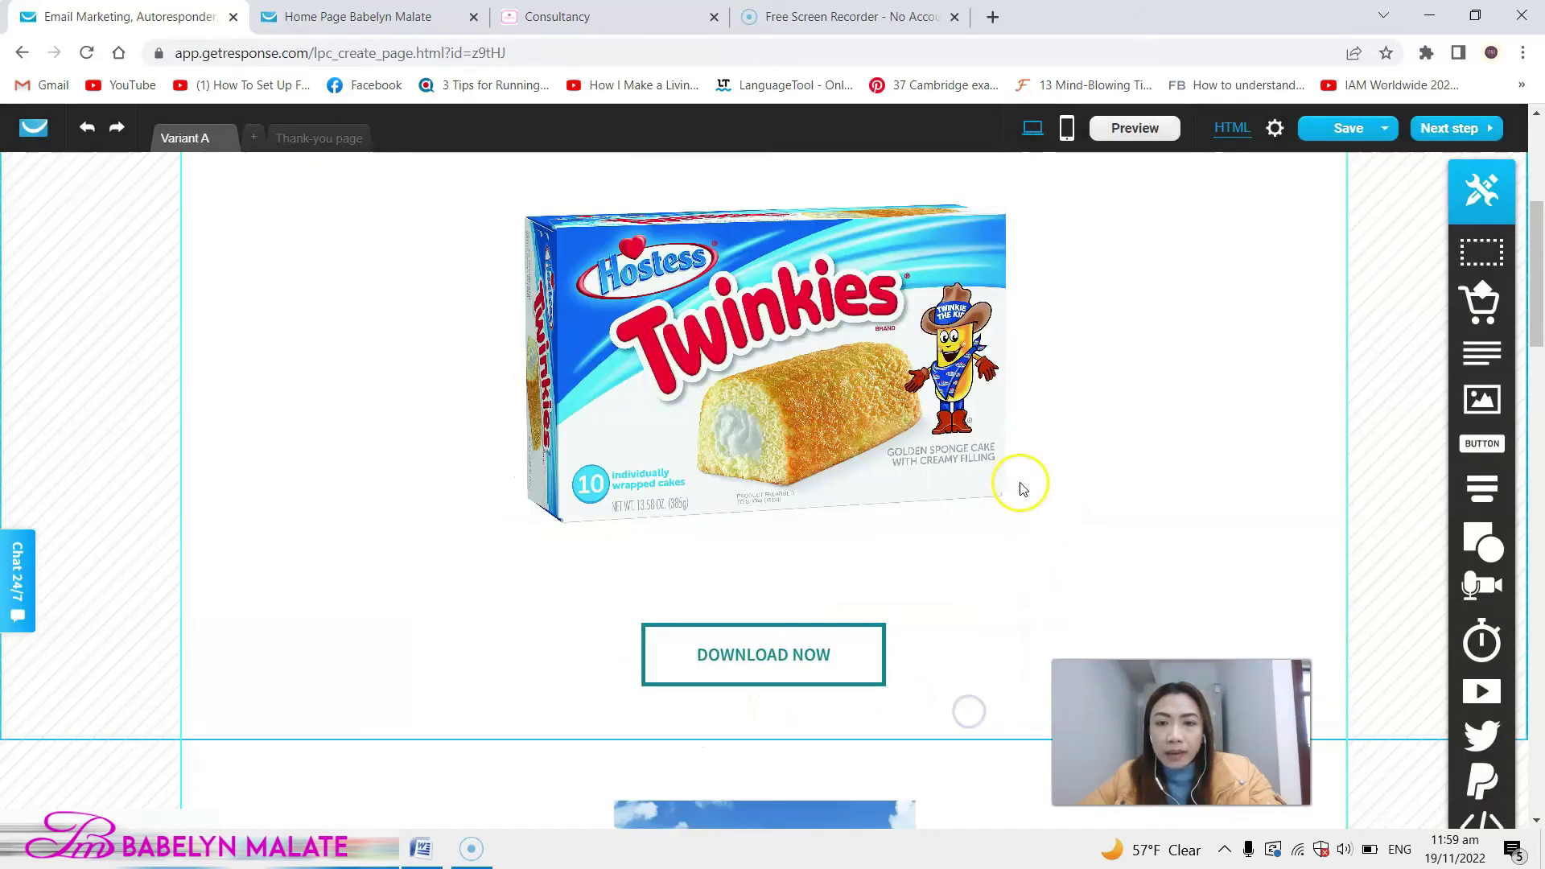
pyautogui.scroll(5, 1010, 491)
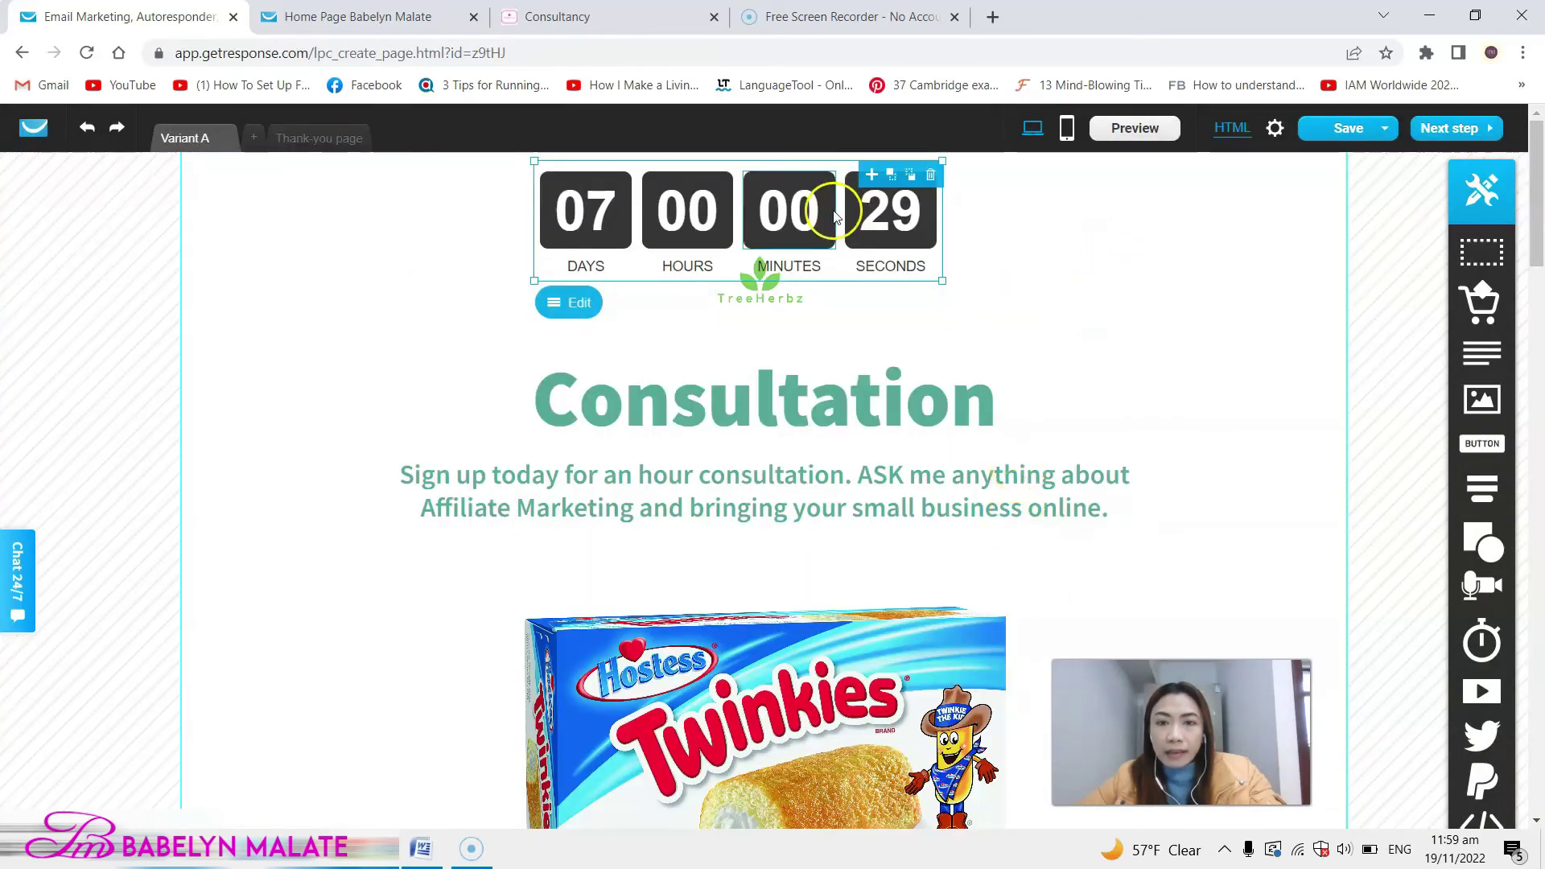
pyautogui.click(759, 293)
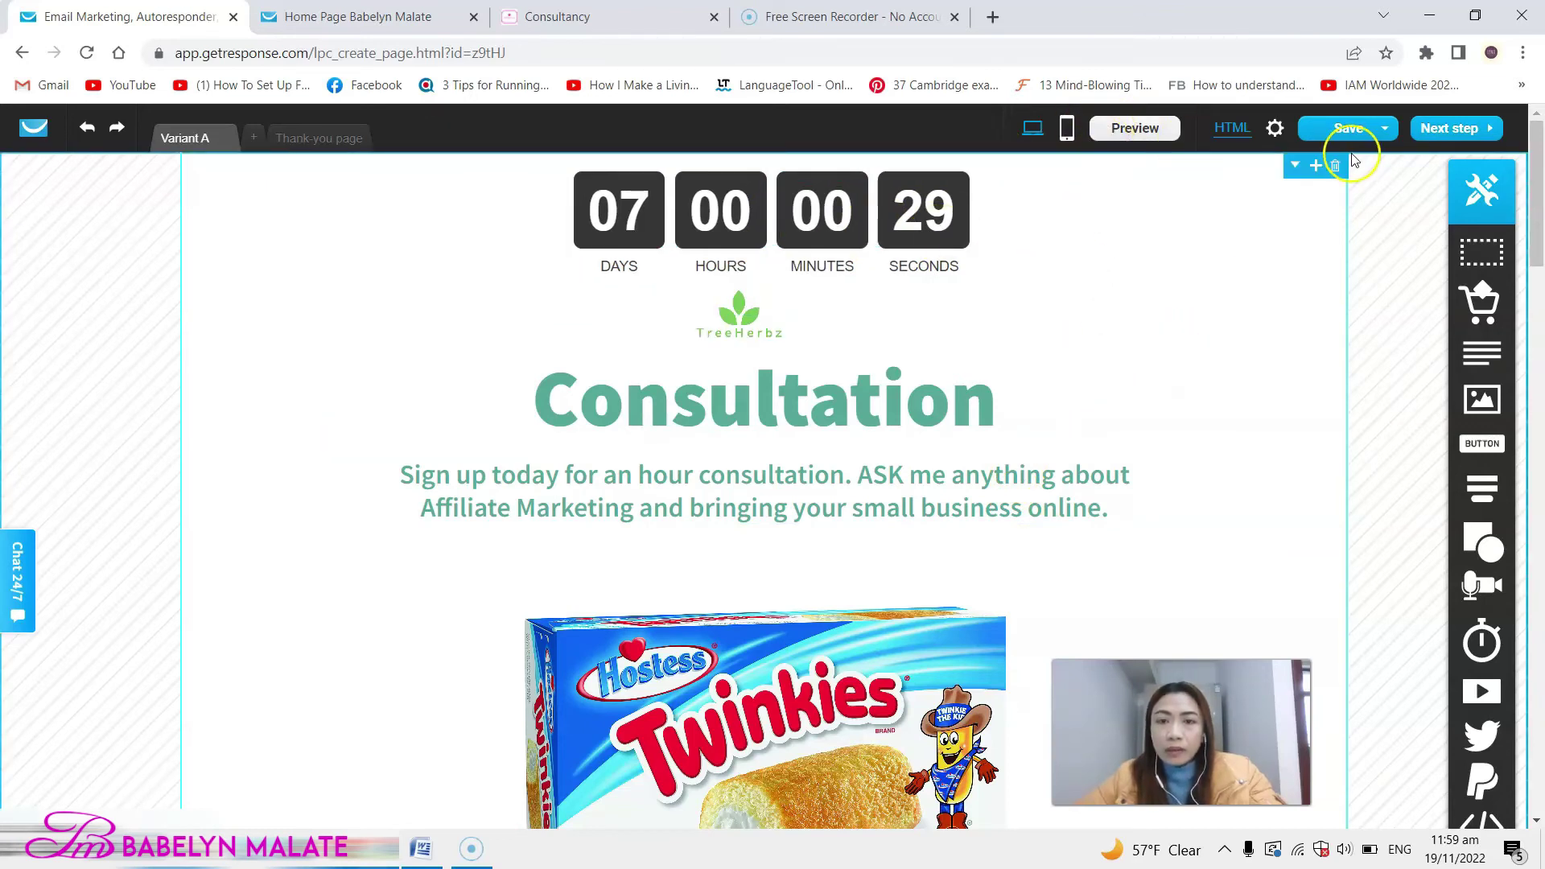
# Step: Preview the Consultation landing page and check its countdown timer, sign-up form and testimonials
pyautogui.click(1135, 129)
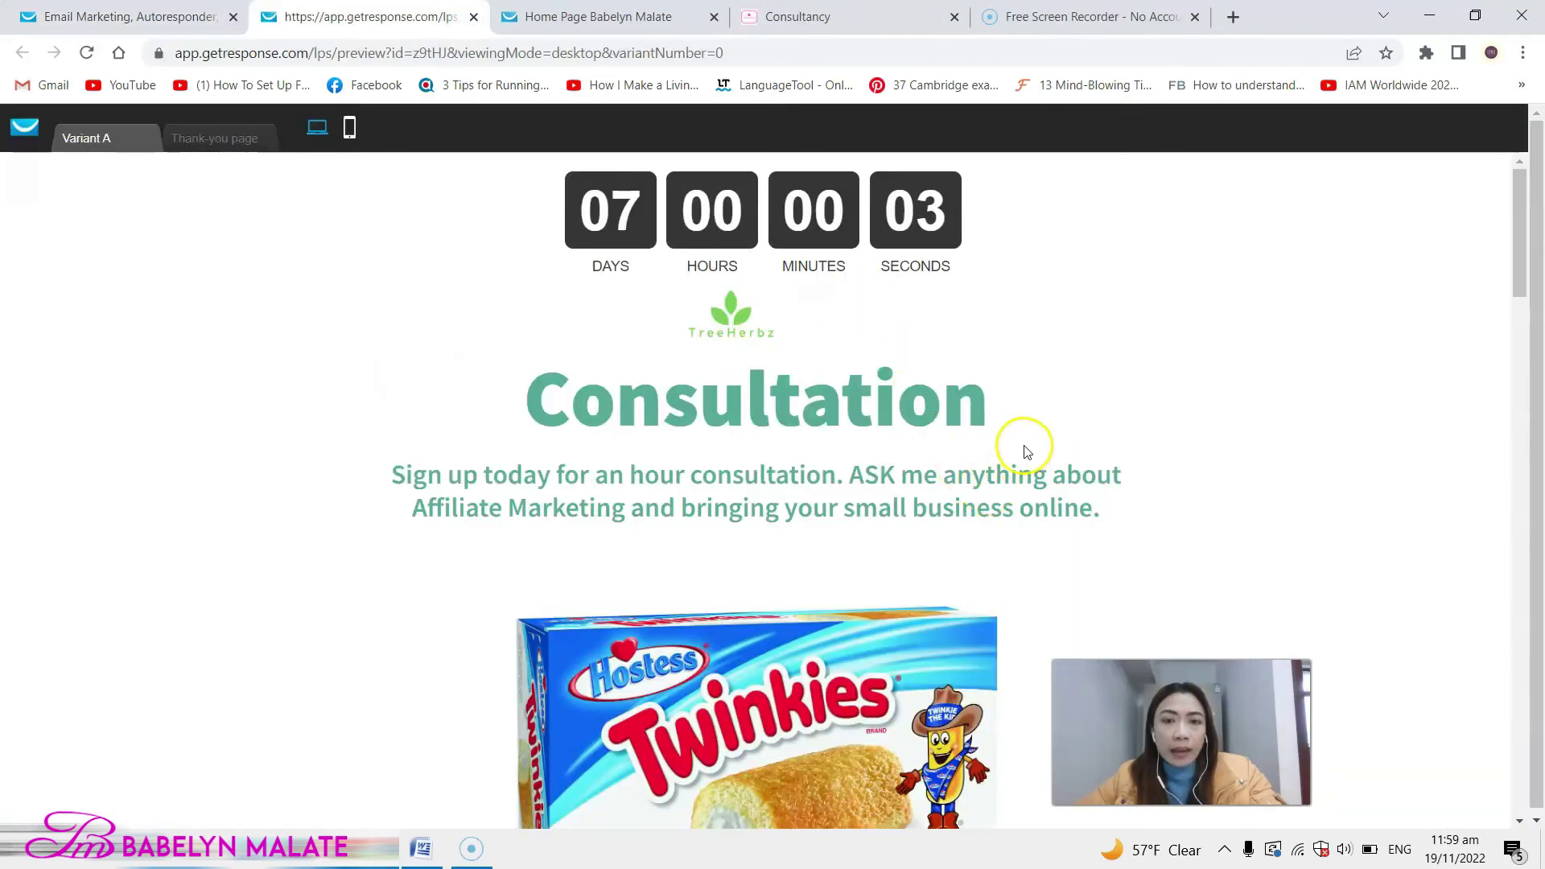
pyautogui.scroll(-8, 1021, 441)
pyautogui.scroll(-6, 1021, 441)
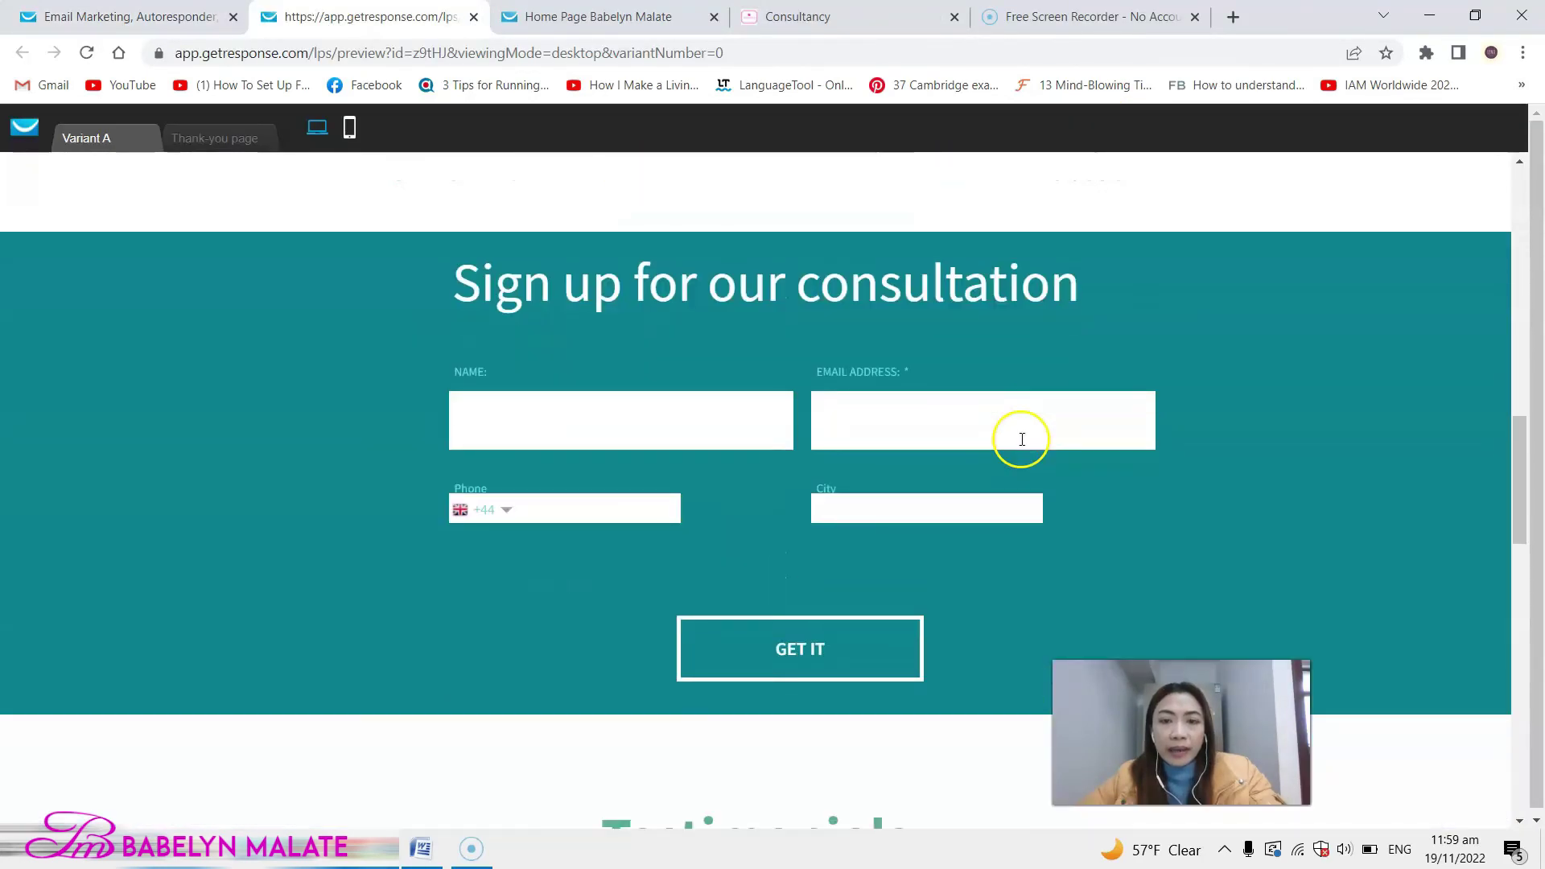
pyautogui.scroll(6, 1022, 439)
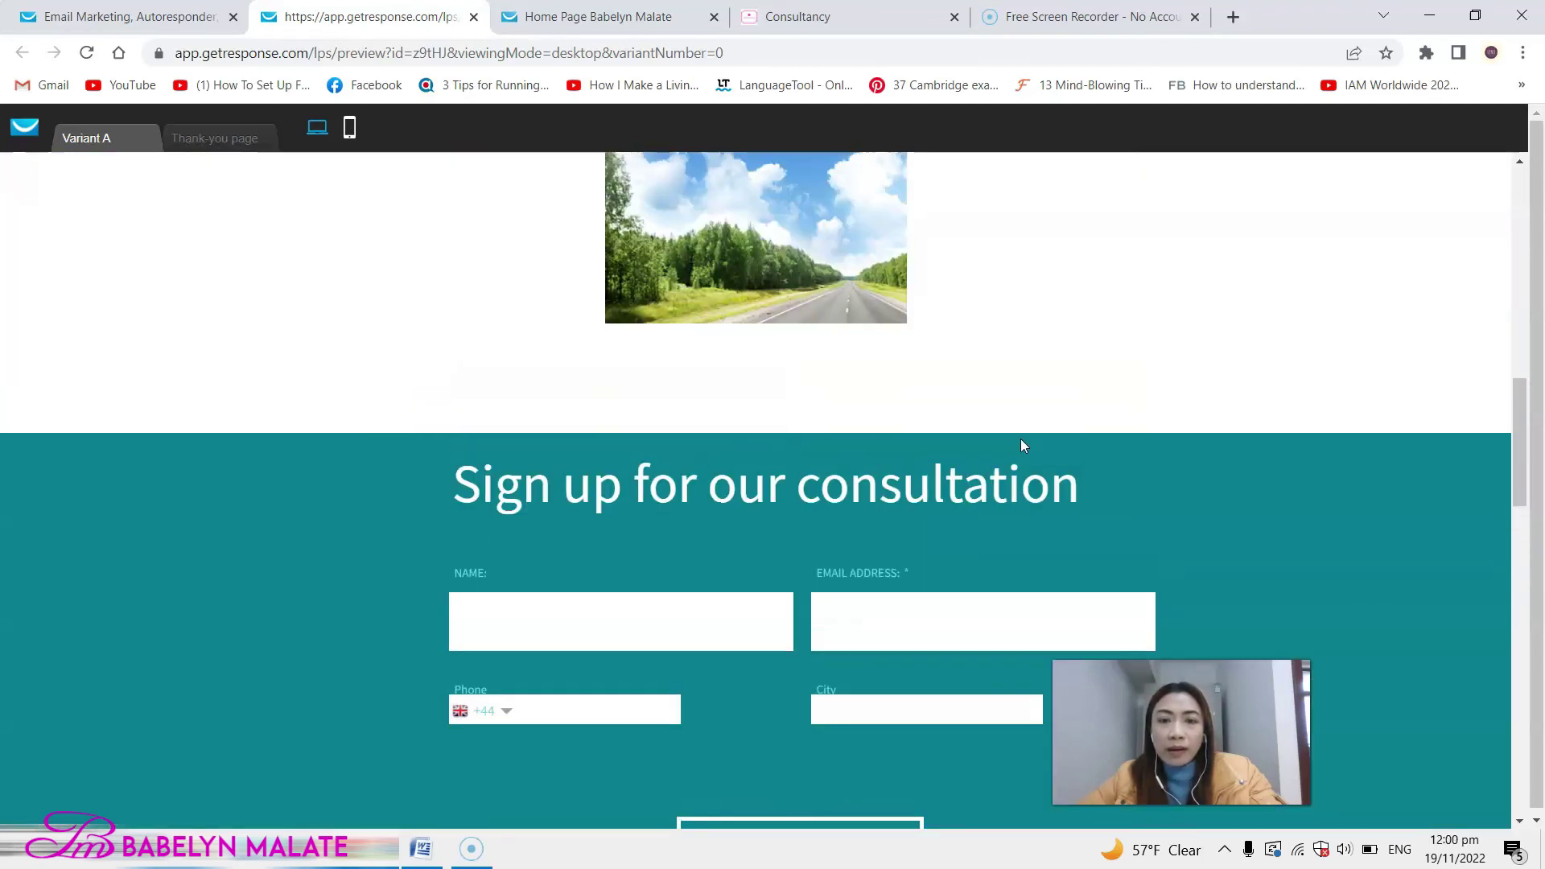
pyautogui.scroll(-10, 1020, 441)
pyautogui.scroll(-8, 1020, 440)
pyautogui.scroll(5, 1021, 438)
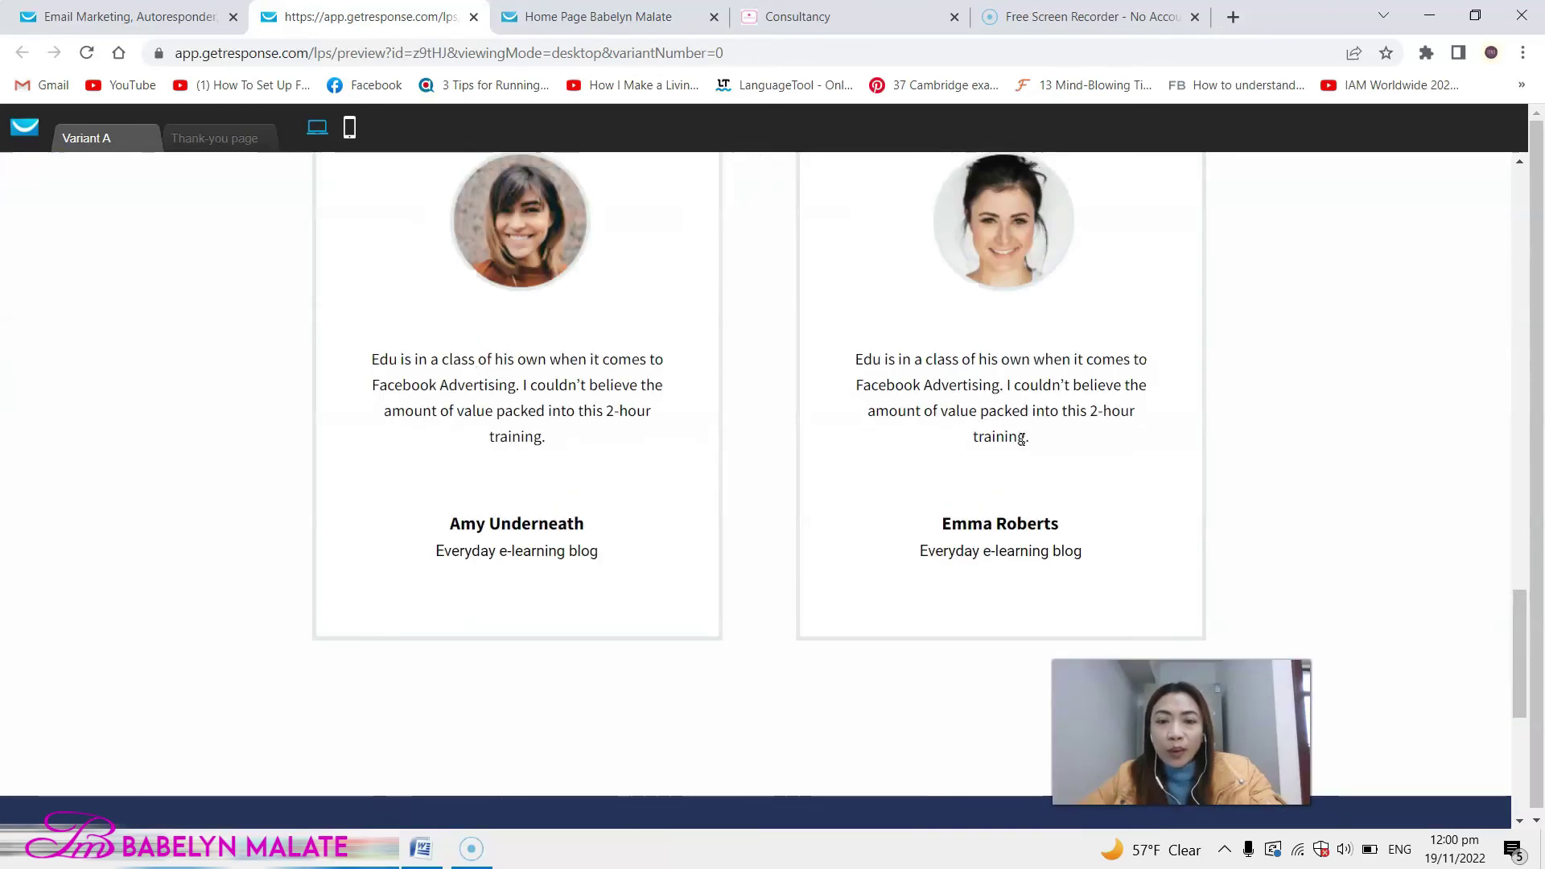
pyautogui.scroll(8, 1021, 438)
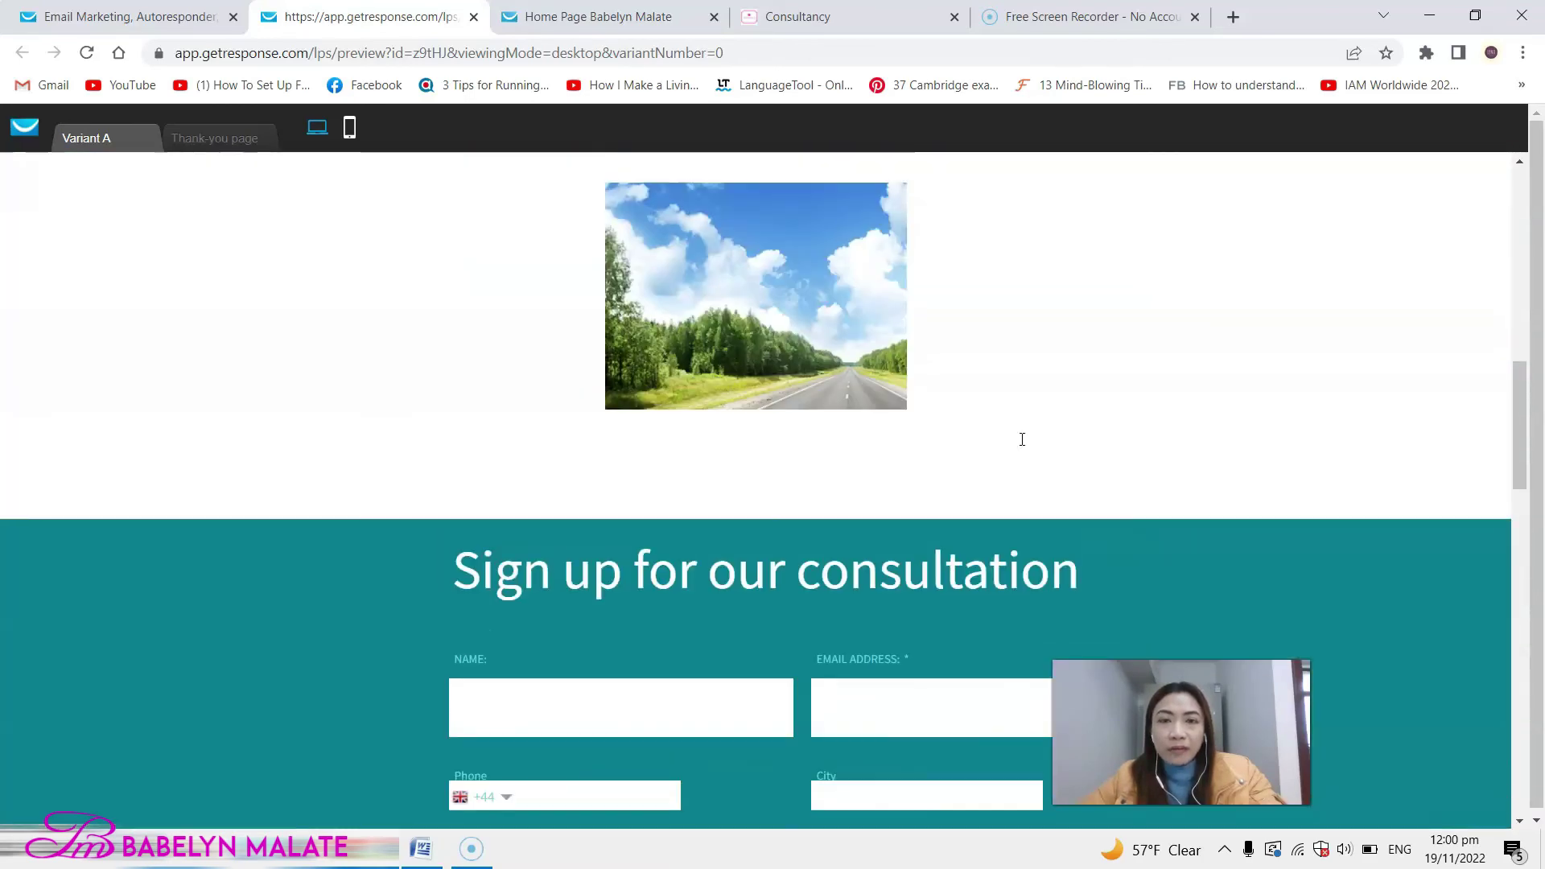
pyautogui.scroll(8, 1022, 440)
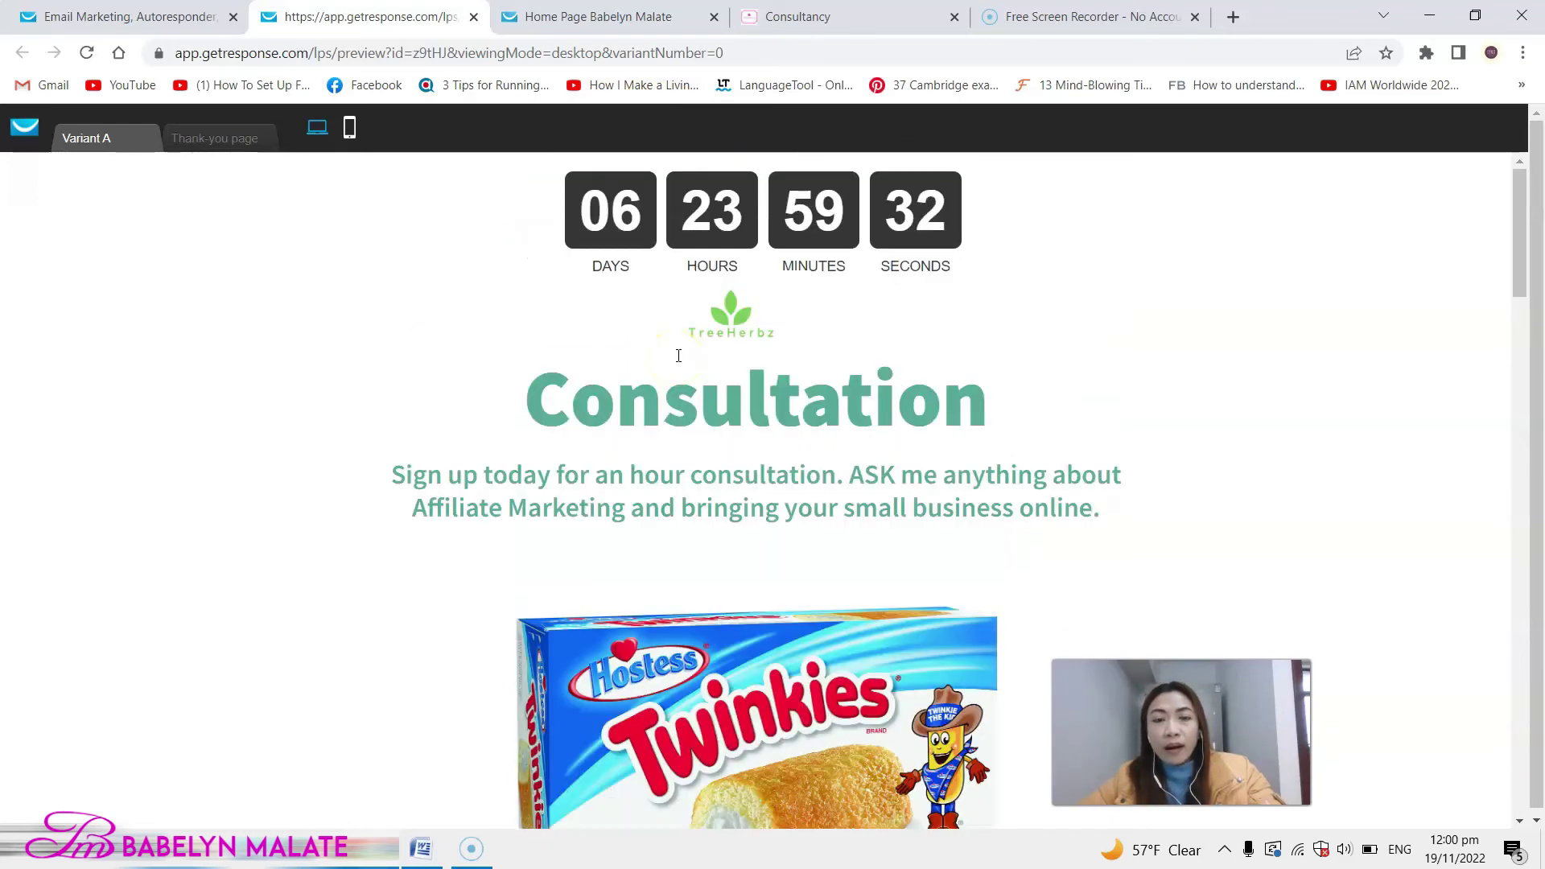
pyautogui.scroll(-3, 678, 355)
pyautogui.scroll(3, 679, 359)
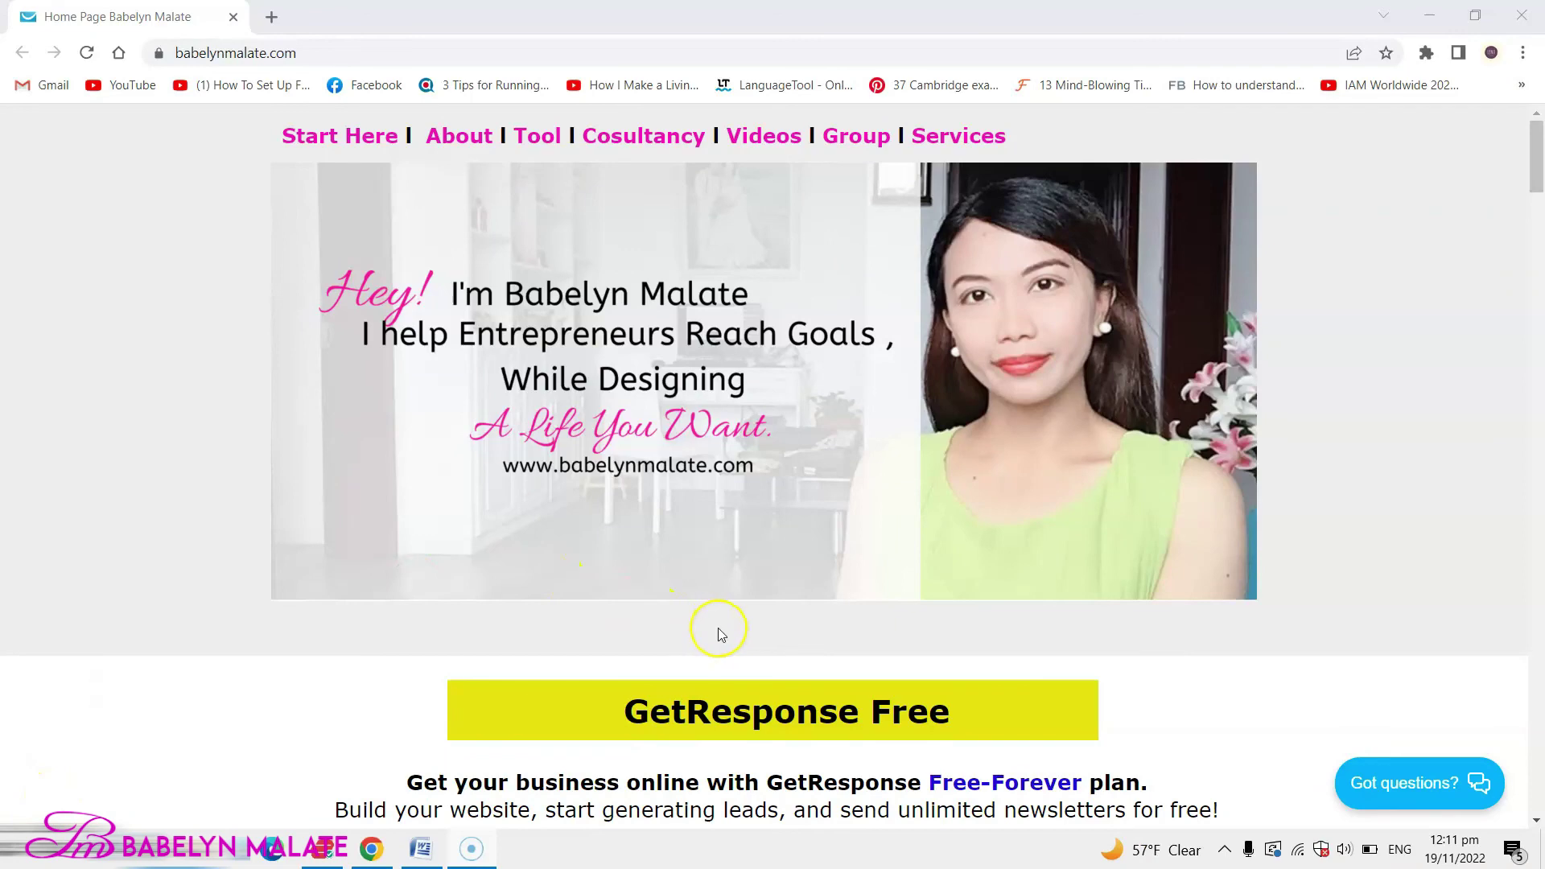
# Step: Scroll through the babelynmalate.com services page's digital marketing sections, then back toward the top
pyautogui.scroll(-13, 720, 634)
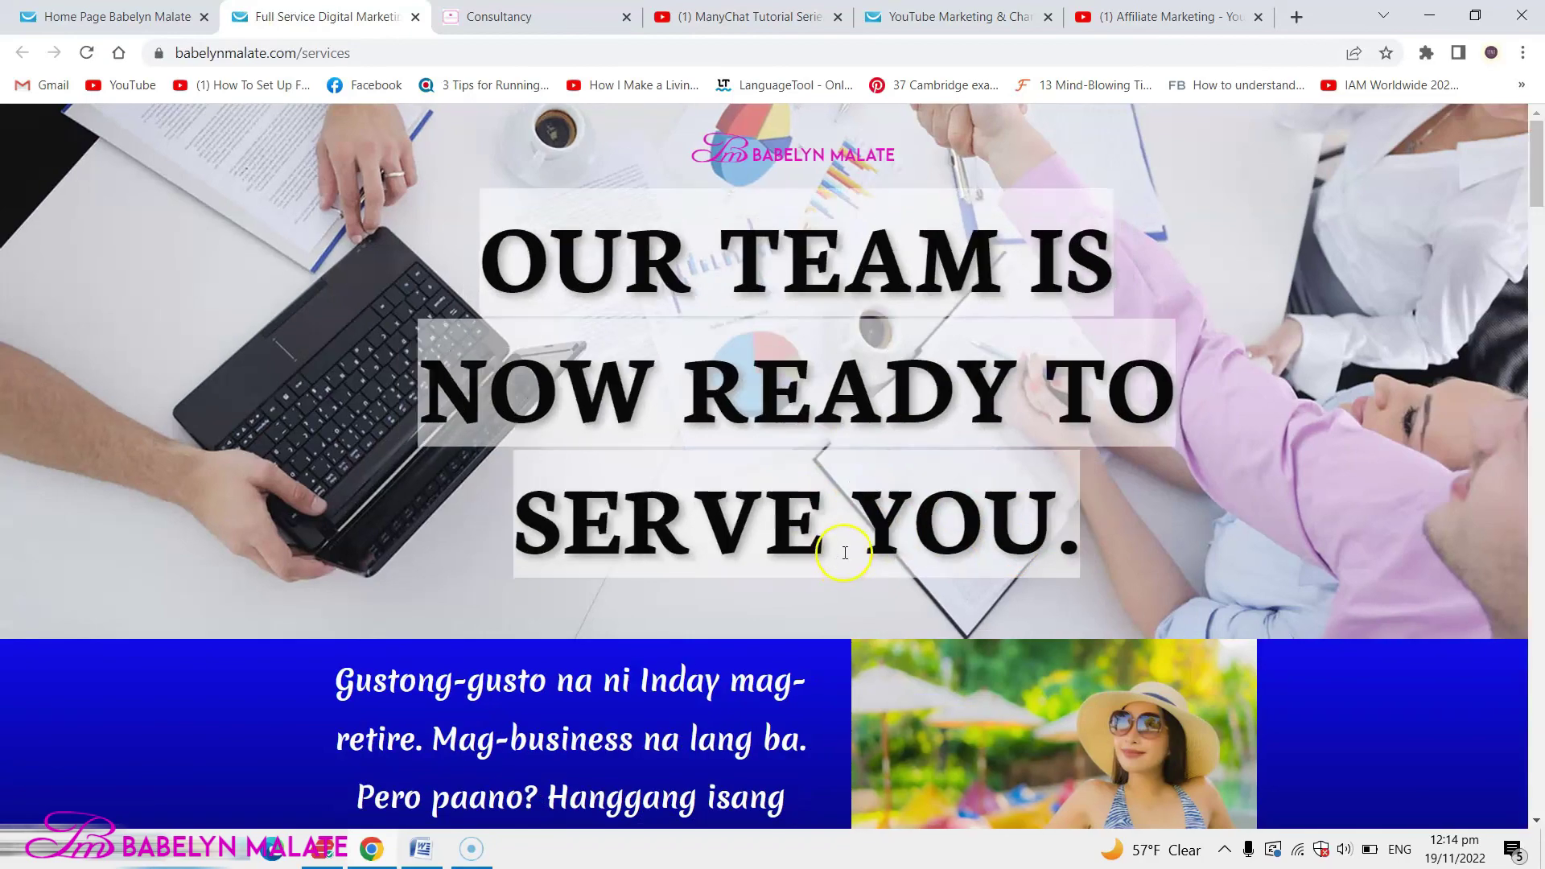
pyautogui.scroll(-1, 848, 551)
pyautogui.scroll(1, 848, 550)
pyautogui.scroll(-7, 850, 551)
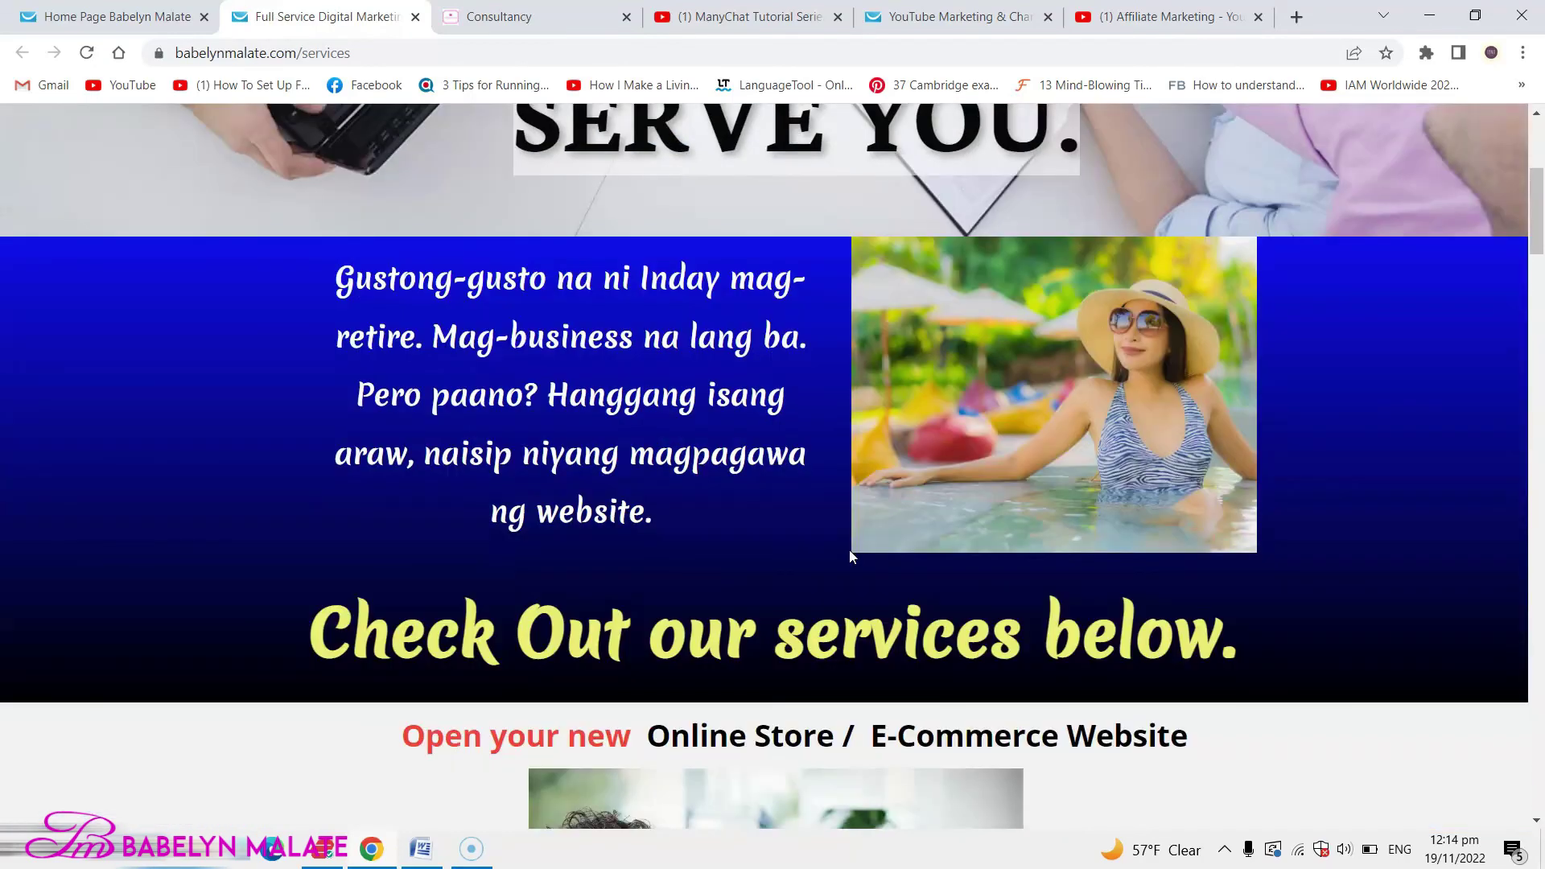
pyautogui.scroll(-3, 850, 554)
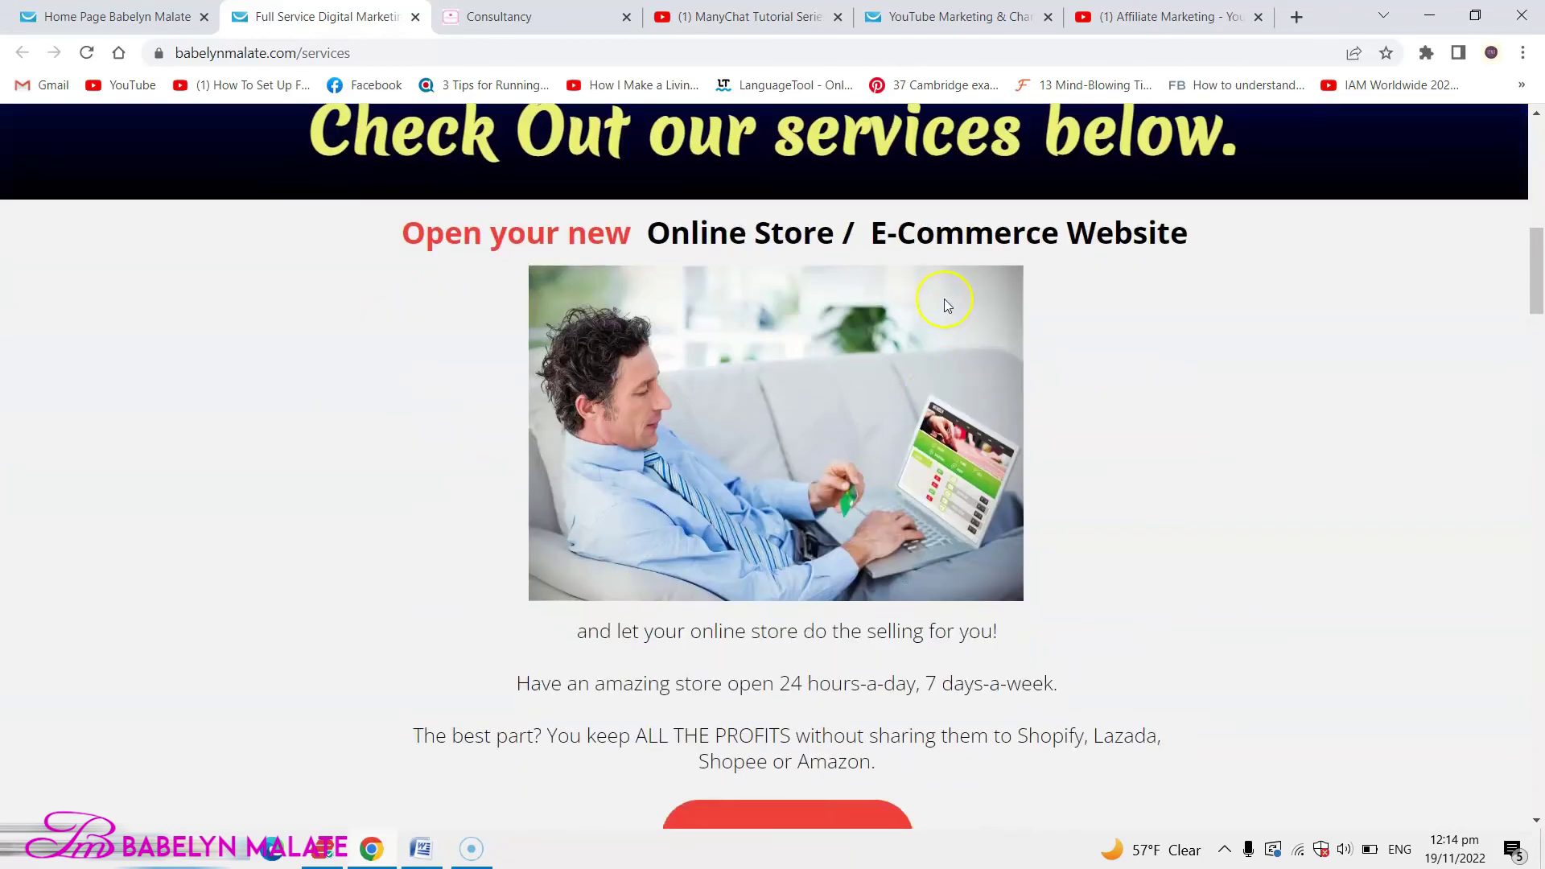
pyautogui.scroll(-5, 994, 390)
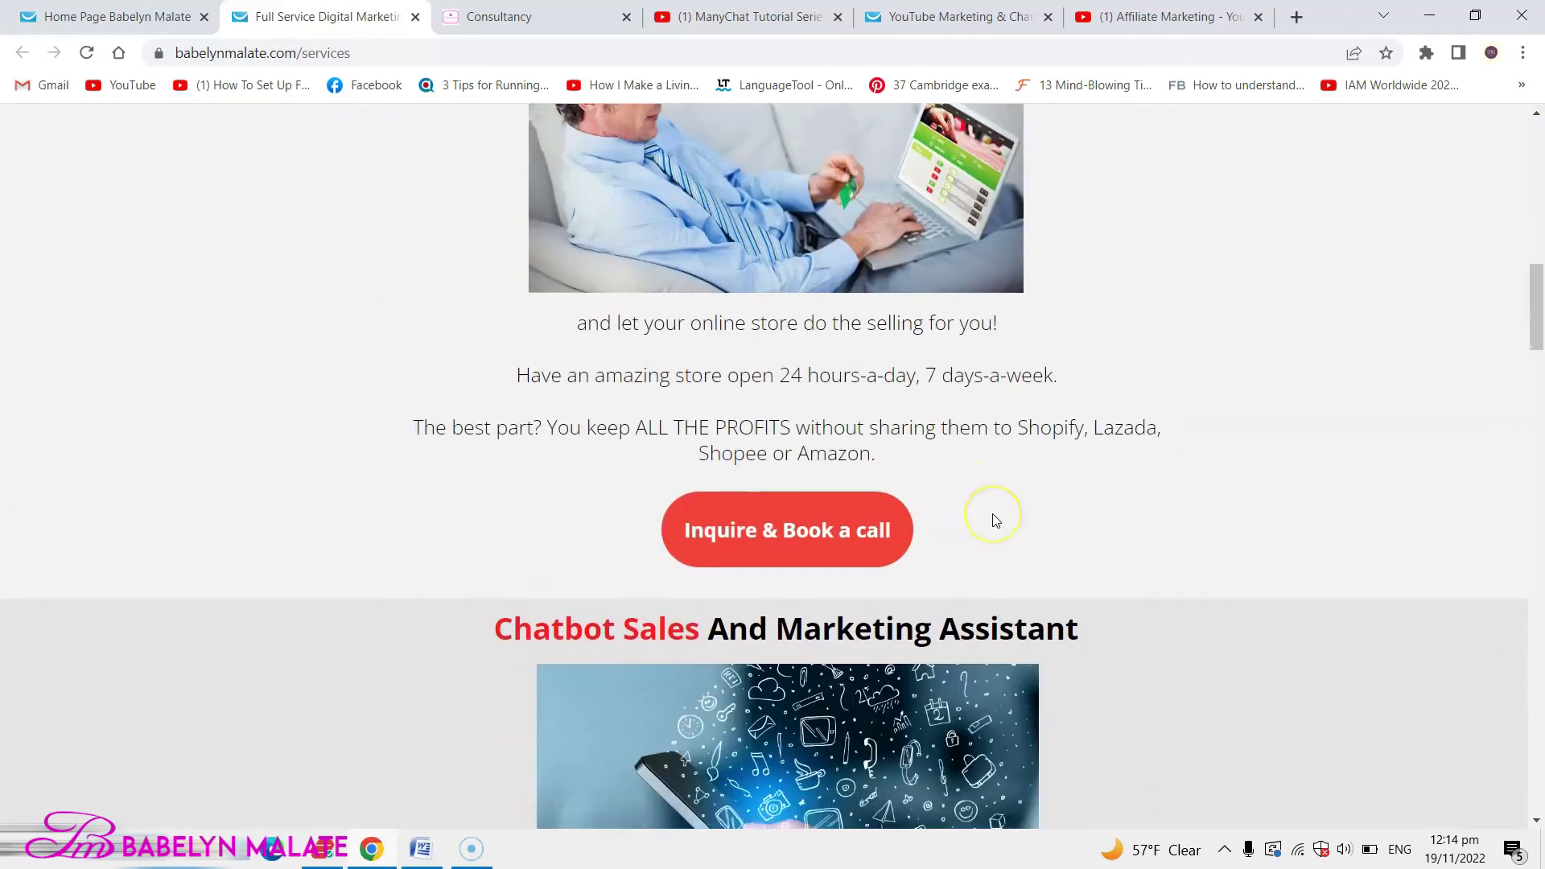
pyautogui.scroll(-2, 910, 451)
pyautogui.scroll(-1, 861, 346)
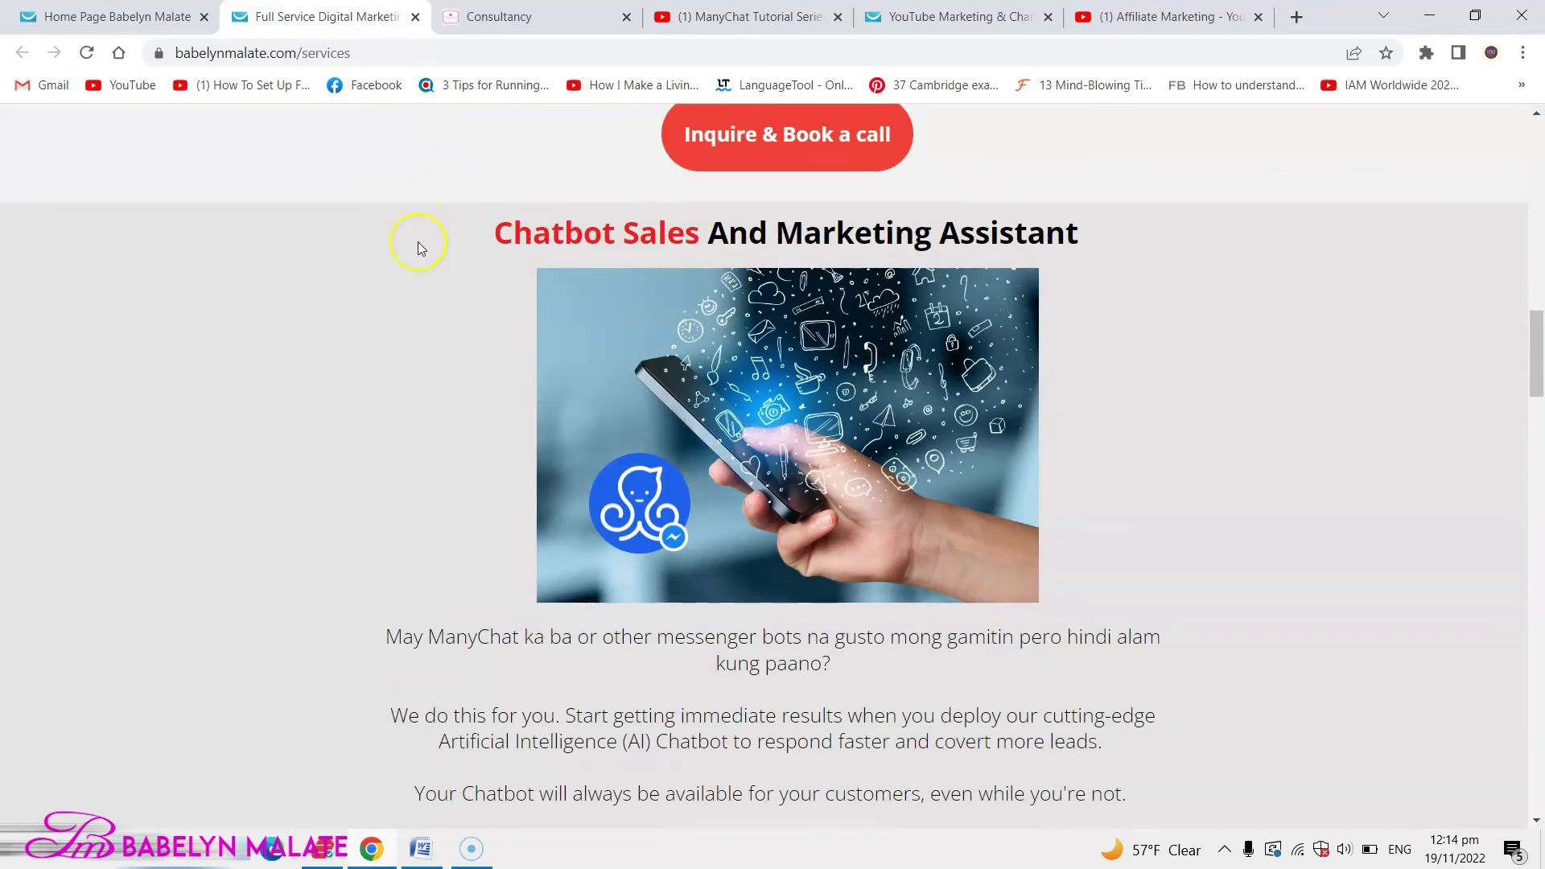
pyautogui.scroll(-8, 801, 308)
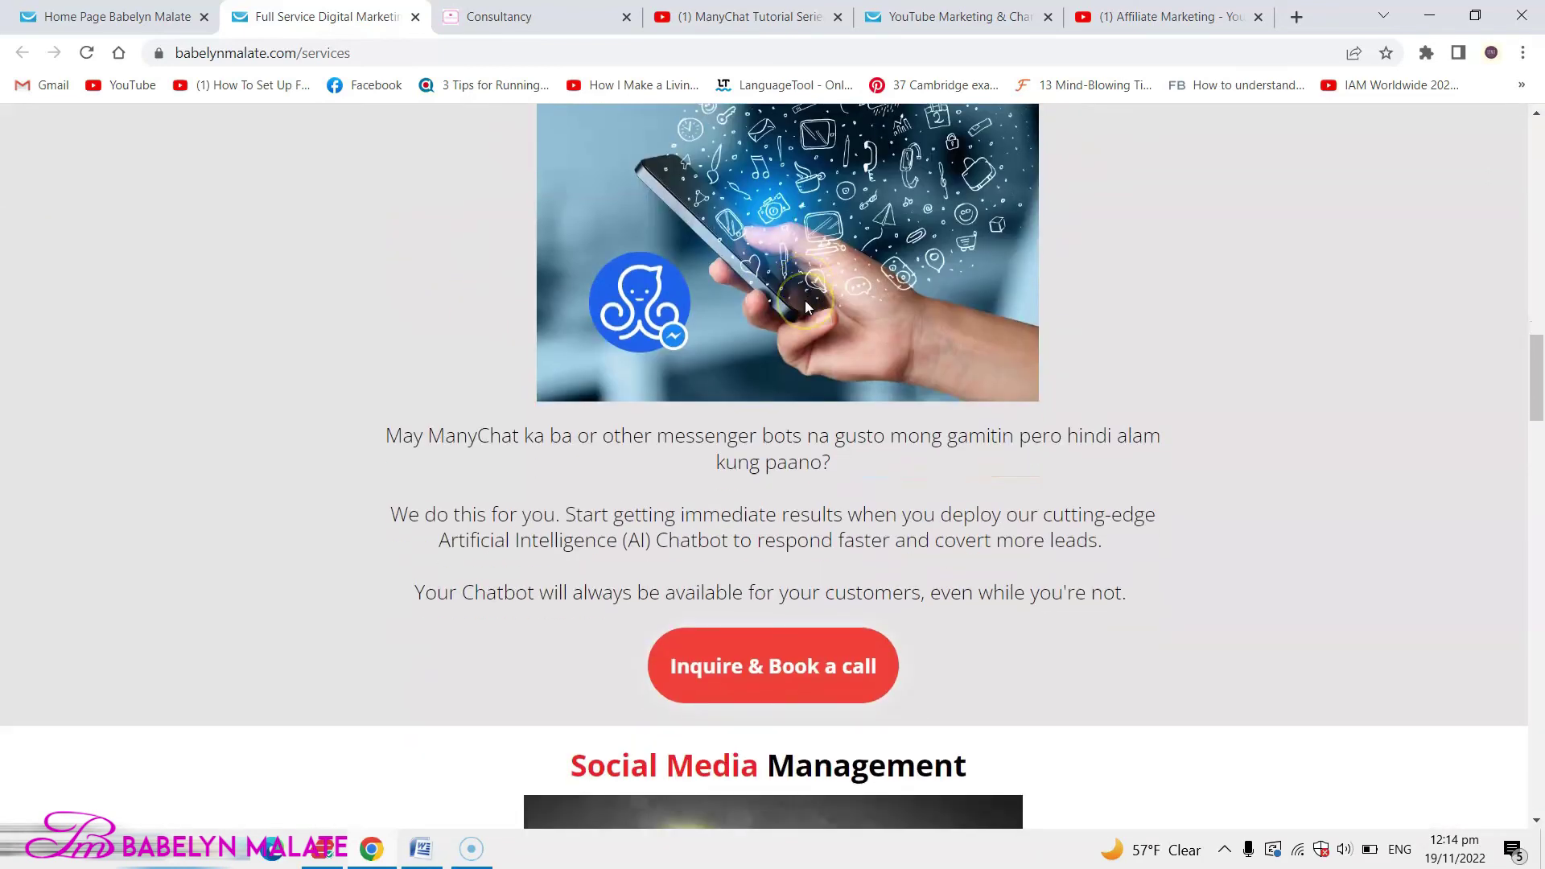
pyautogui.scroll(-7, 807, 304)
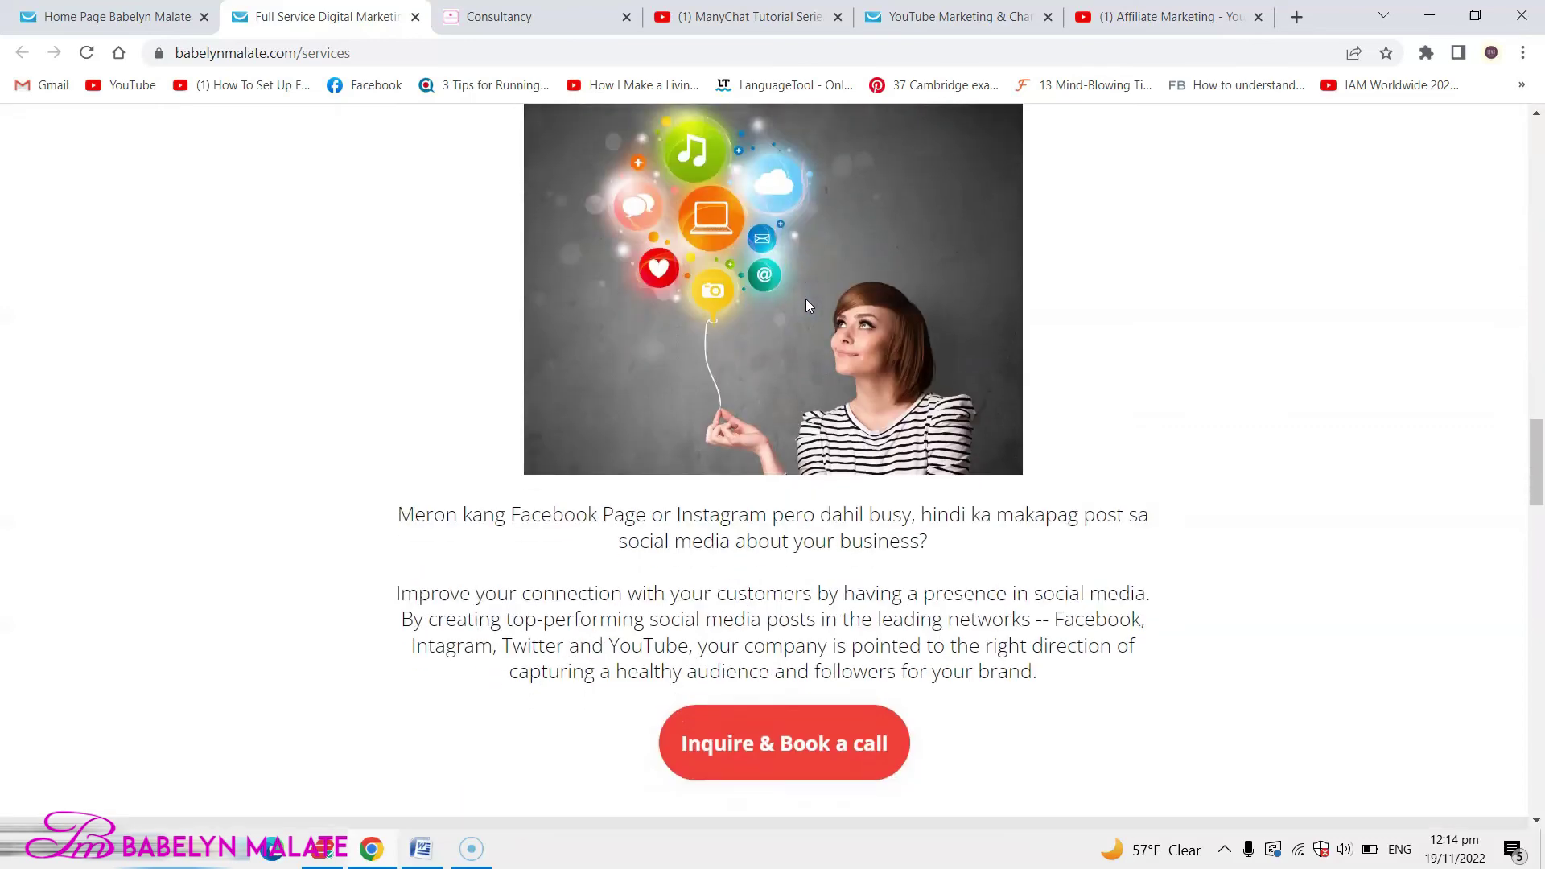
pyautogui.scroll(-10, 809, 305)
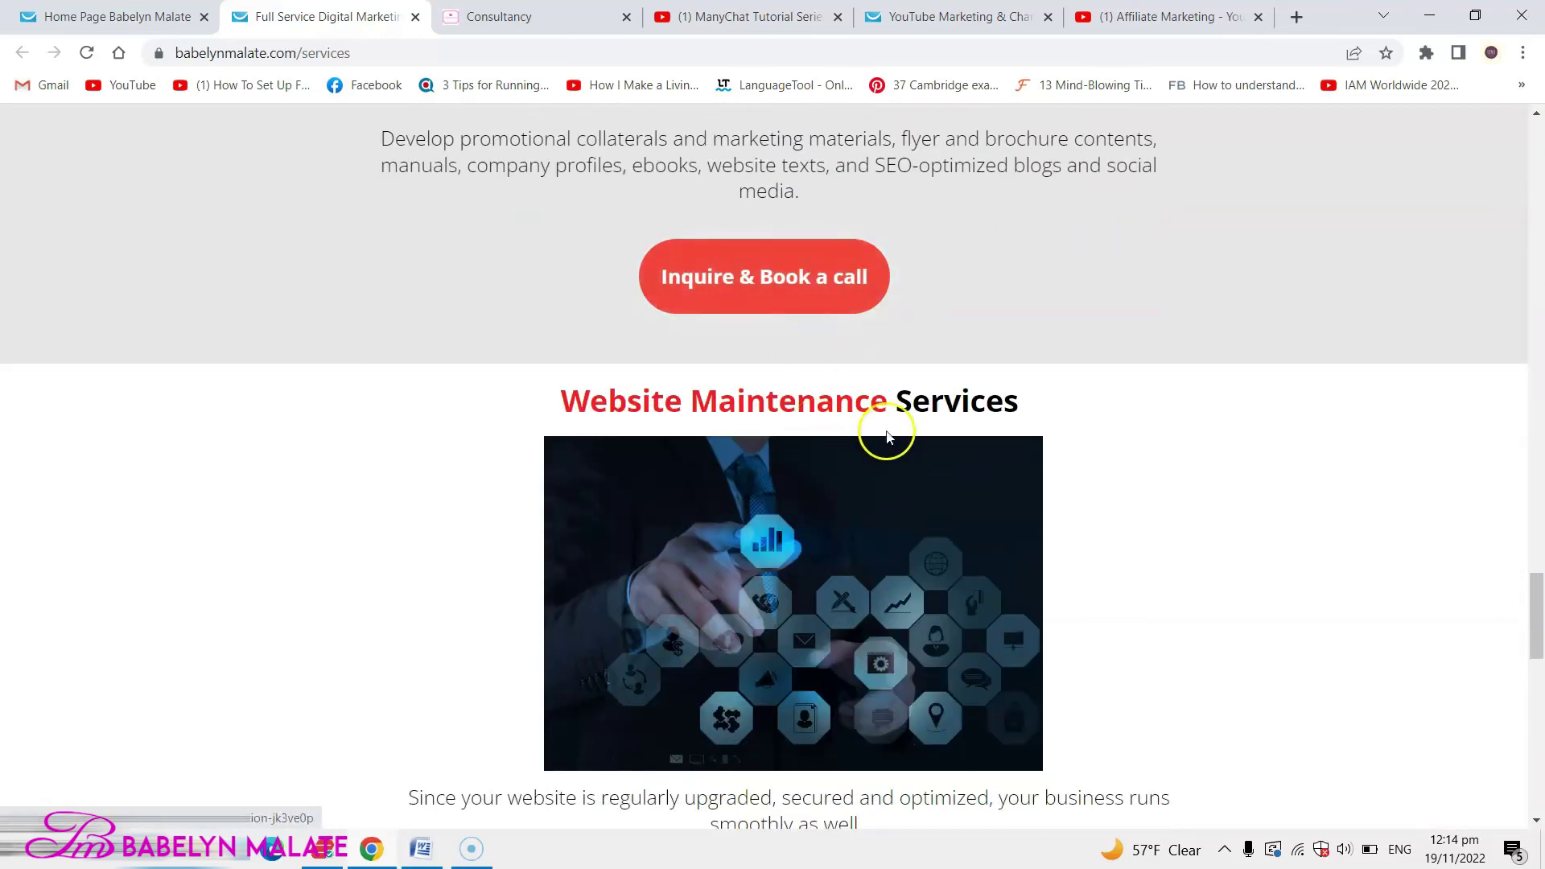
pyautogui.scroll(-8, 905, 408)
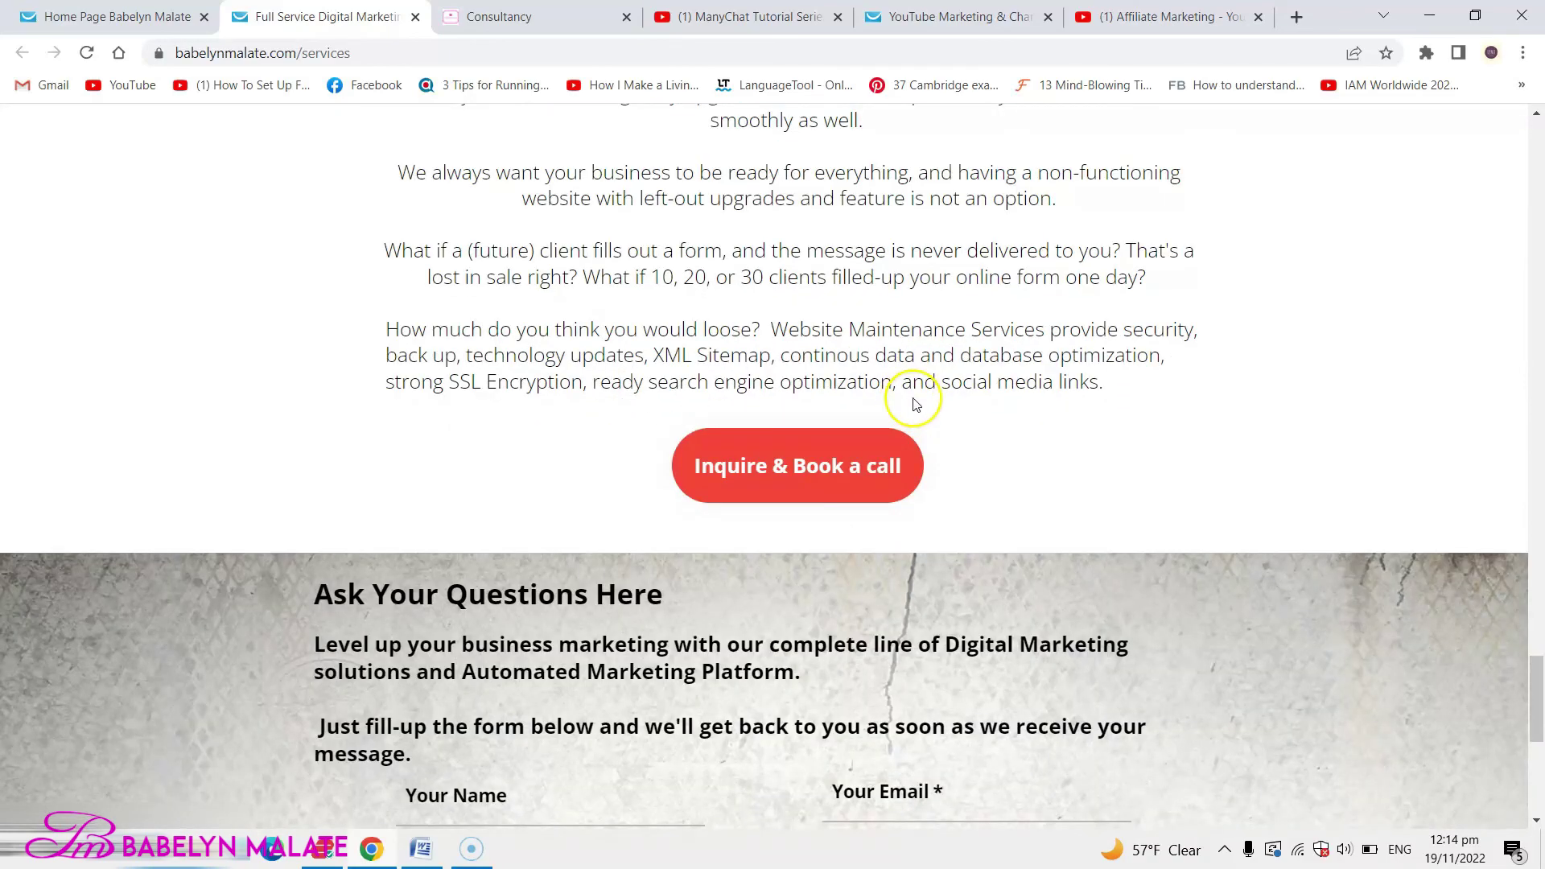
pyautogui.scroll(20, 917, 399)
pyautogui.scroll(14, 923, 396)
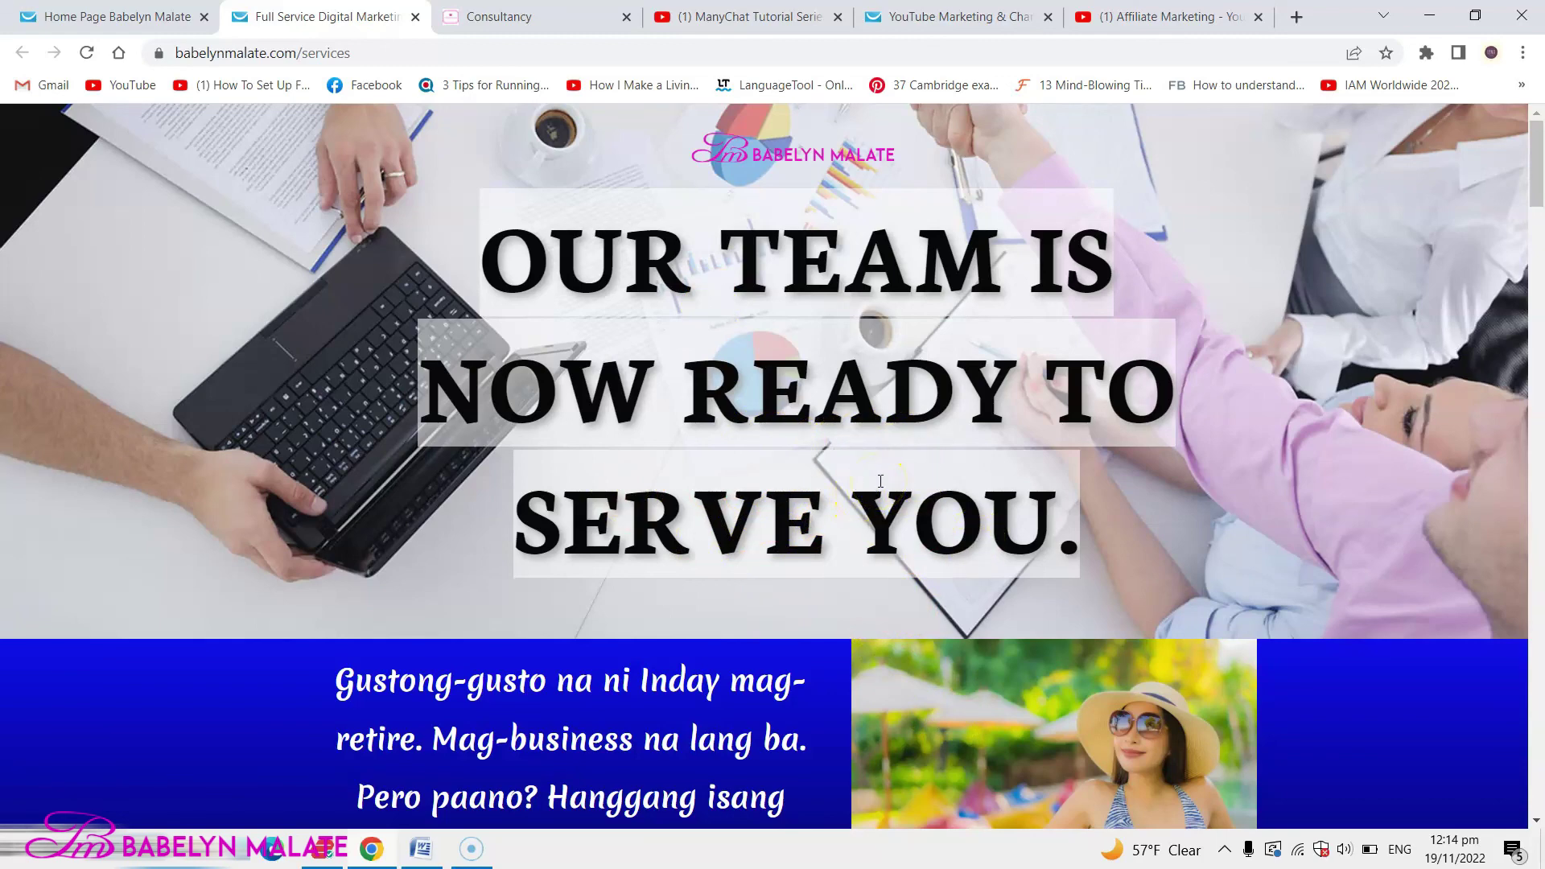
pyautogui.scroll(-4, 676, 341)
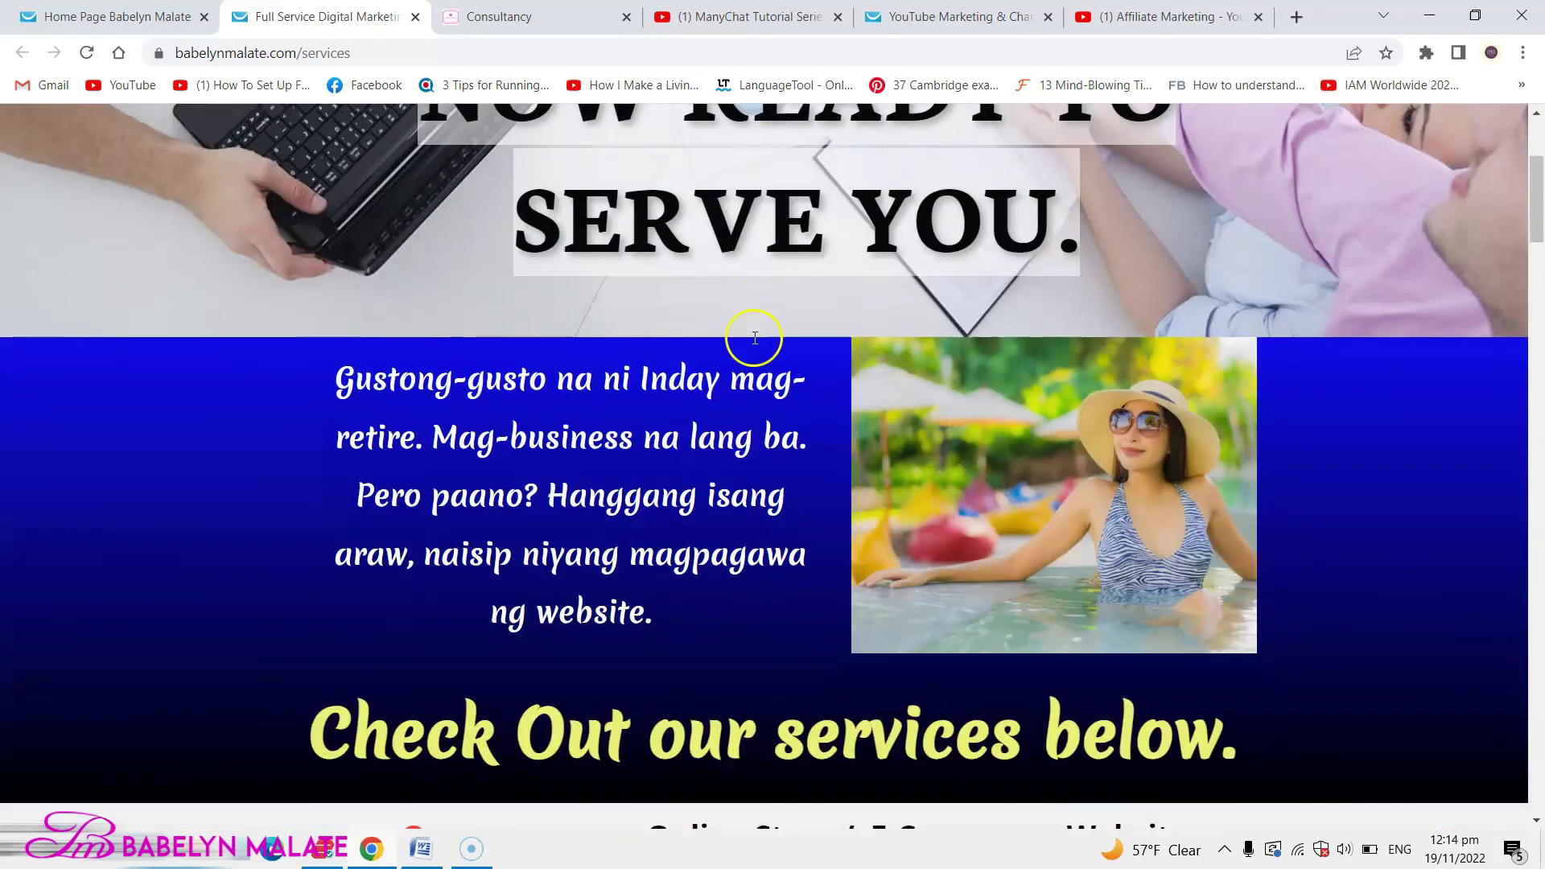